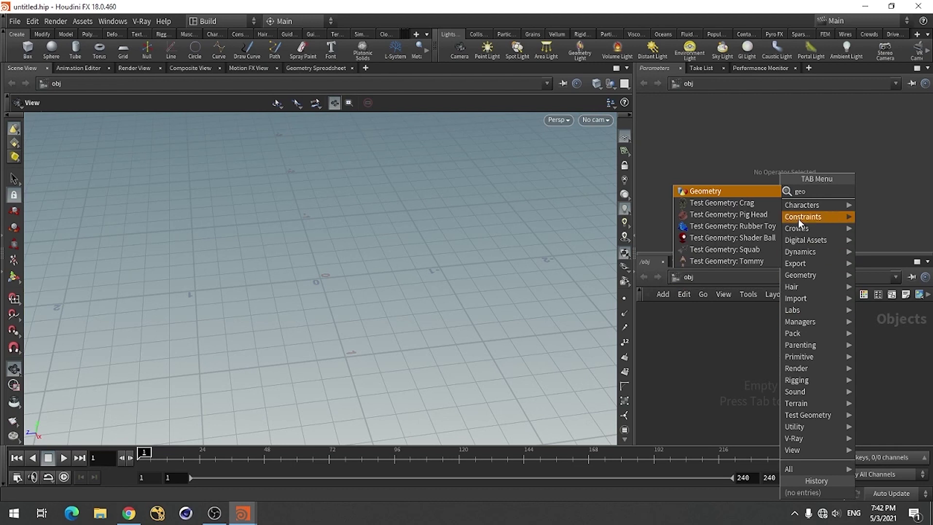
# Add a Geometry object to the scene and go inside its network.
pyautogui.click(741, 192)
pyautogui.click(728, 354)
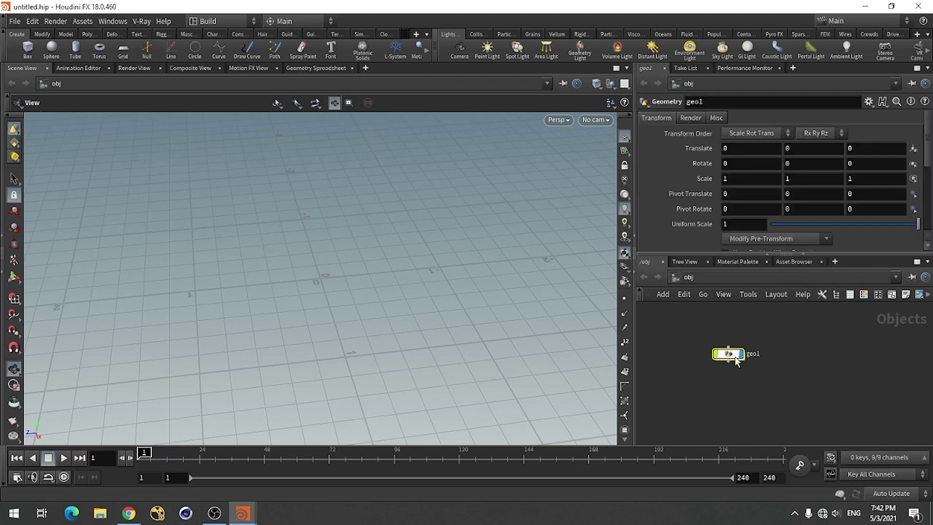
pyautogui.doubleClick(724, 355)
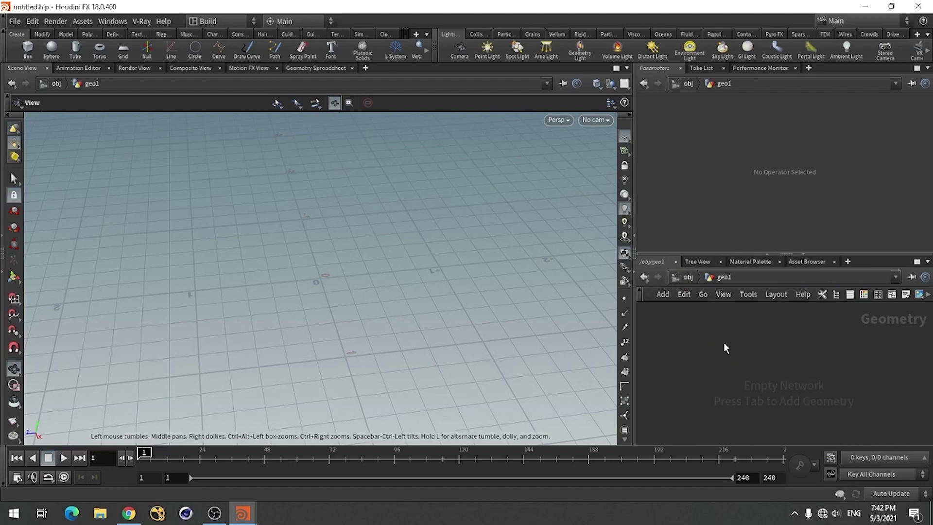
# Add a File node to the geometry object's network.
pyautogui.press('Tab')
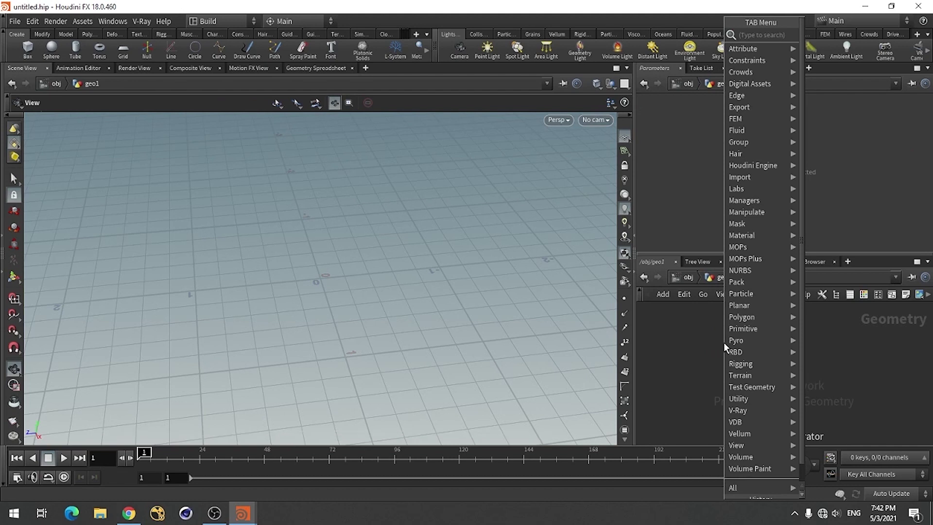
pyautogui.write('file')
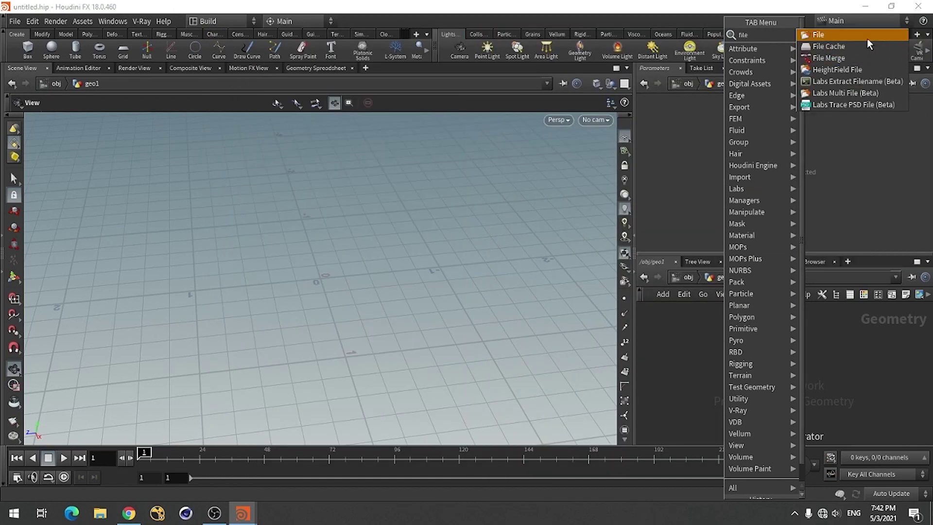
pyautogui.click(866, 39)
pyautogui.click(727, 349)
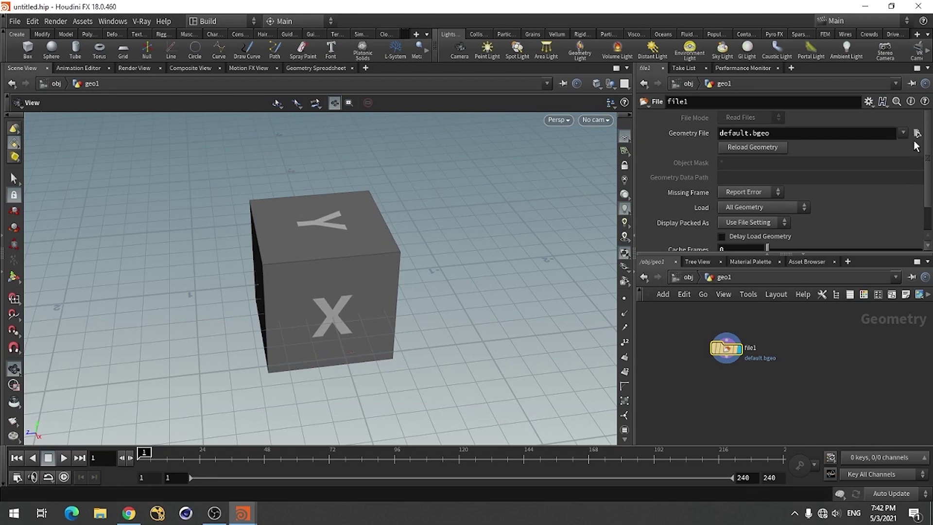
# Load 12140_Skull_v3_L2.obj from the Skull_v3_L2 folder on drive D into the File node.
pyautogui.click(916, 133)
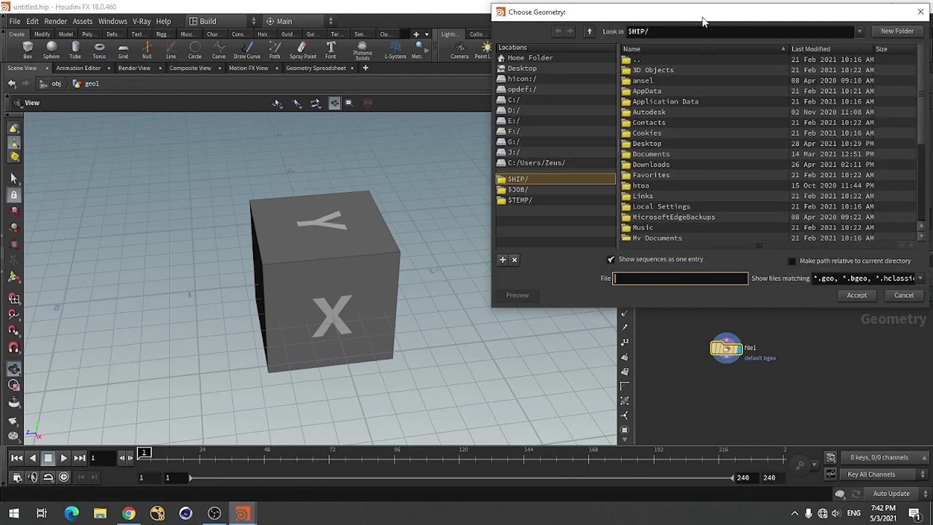
pyautogui.moveTo(704, 22); pyautogui.dragTo(270, 83)
pyautogui.click(77, 171)
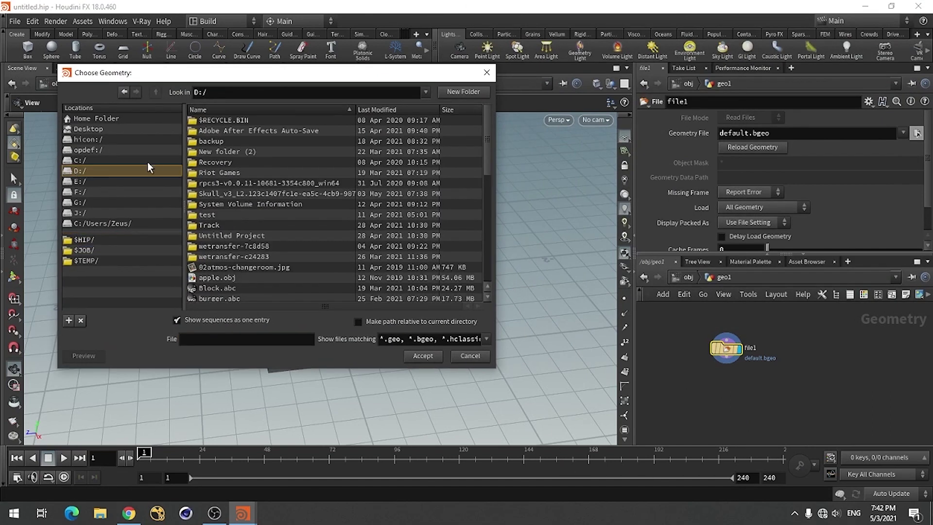
pyautogui.doubleClick(217, 194)
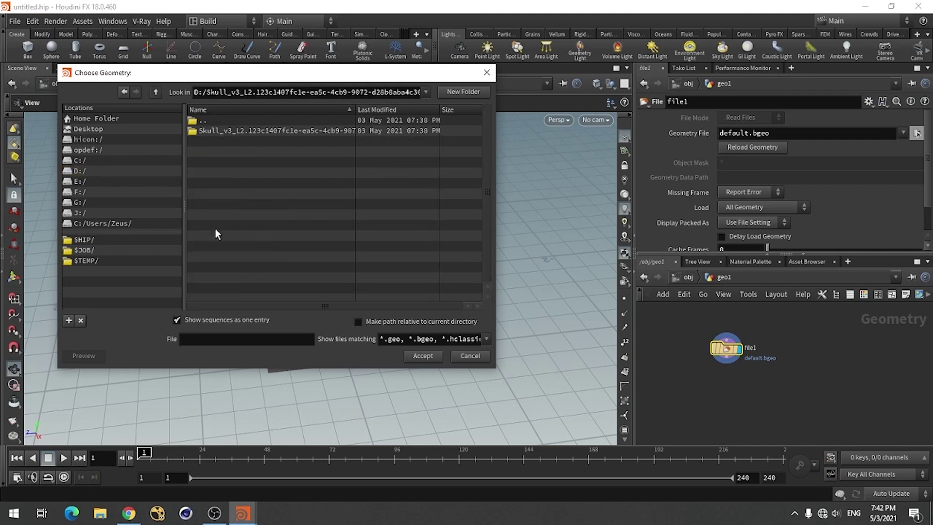
pyautogui.doubleClick(217, 133)
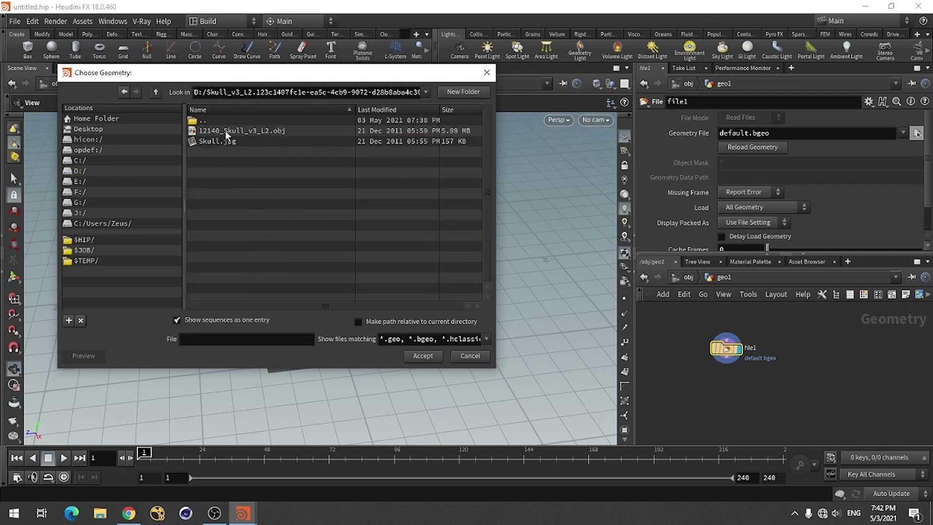
pyautogui.click(225, 130)
pyautogui.click(422, 356)
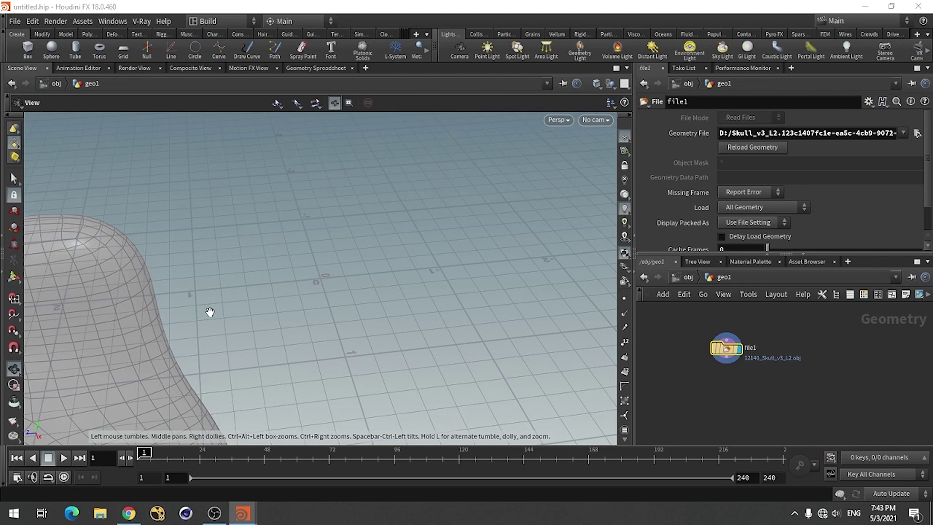
# Append a Transform node below the skull's File node and make it the displayed node.
pyautogui.moveTo(217, 304); pyautogui.dragTo(264, 330)
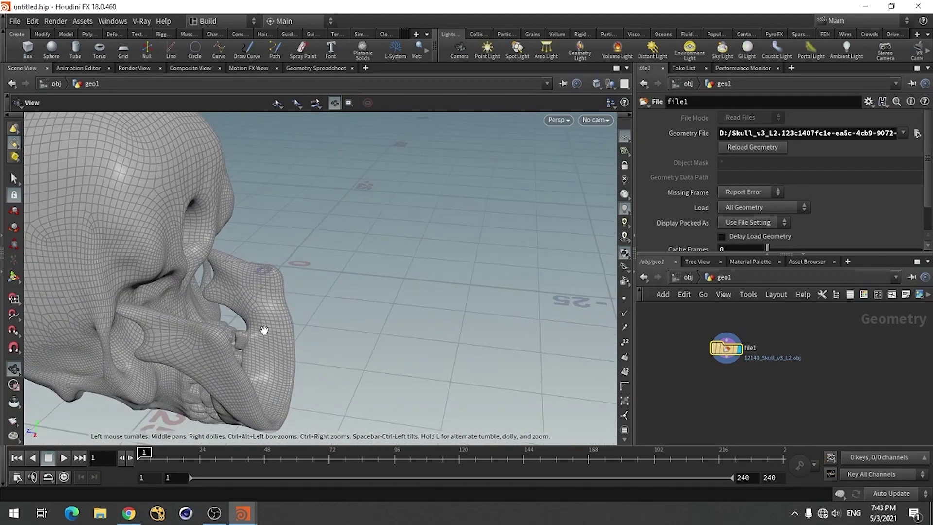
pyautogui.press('Tab')
pyautogui.write('tr')
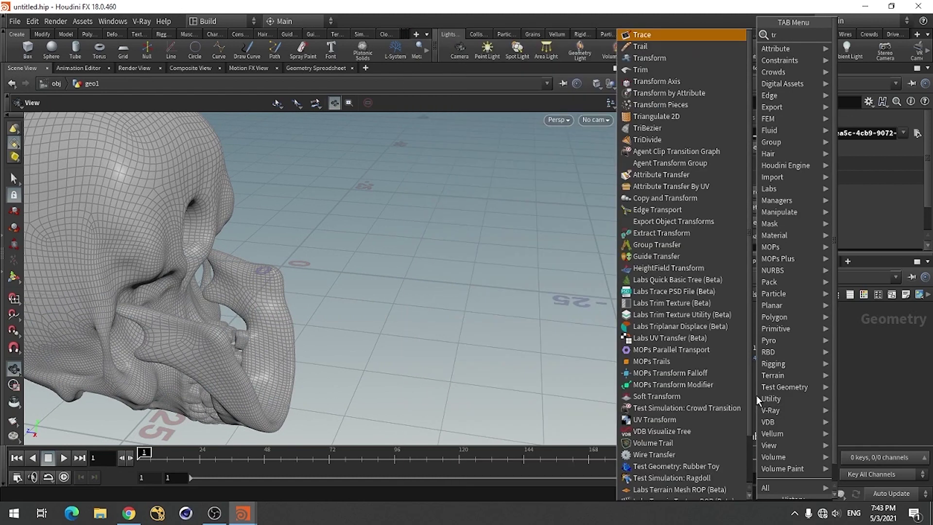
pyautogui.click(650, 58)
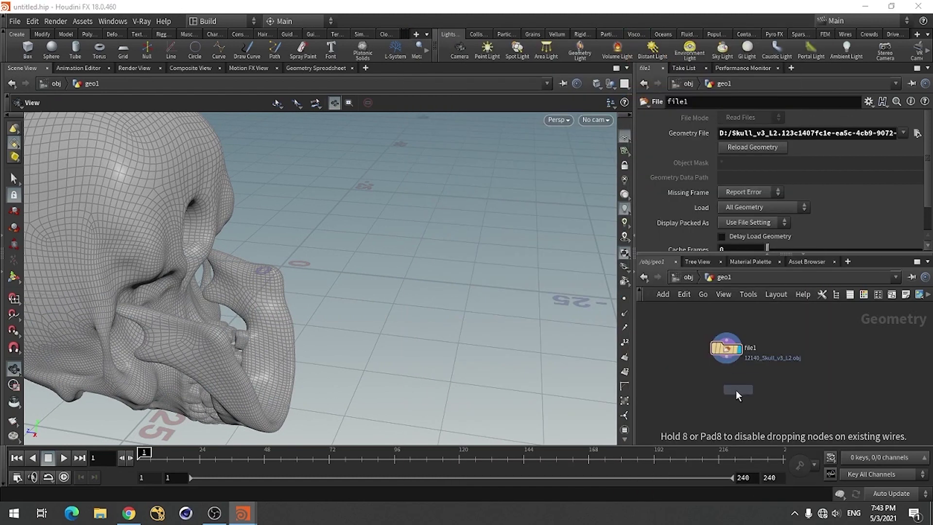
pyautogui.click(737, 392)
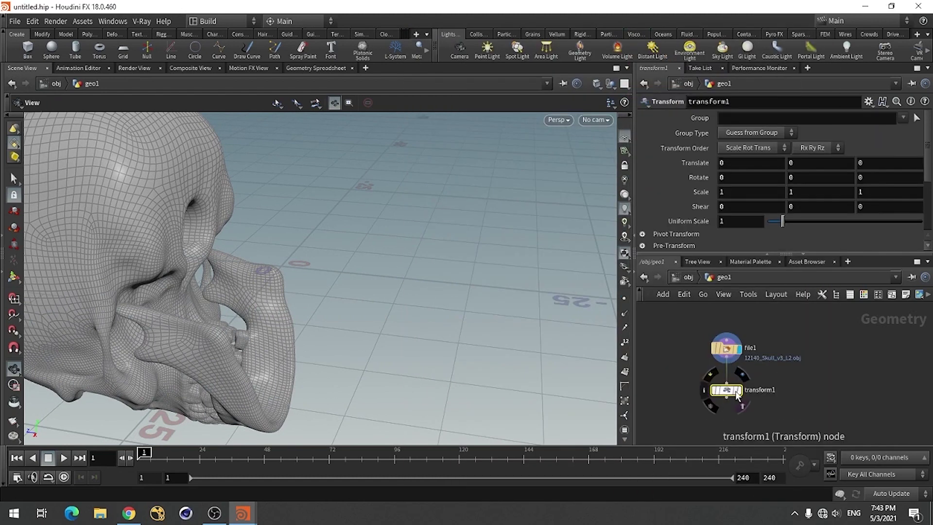
pyautogui.click(742, 375)
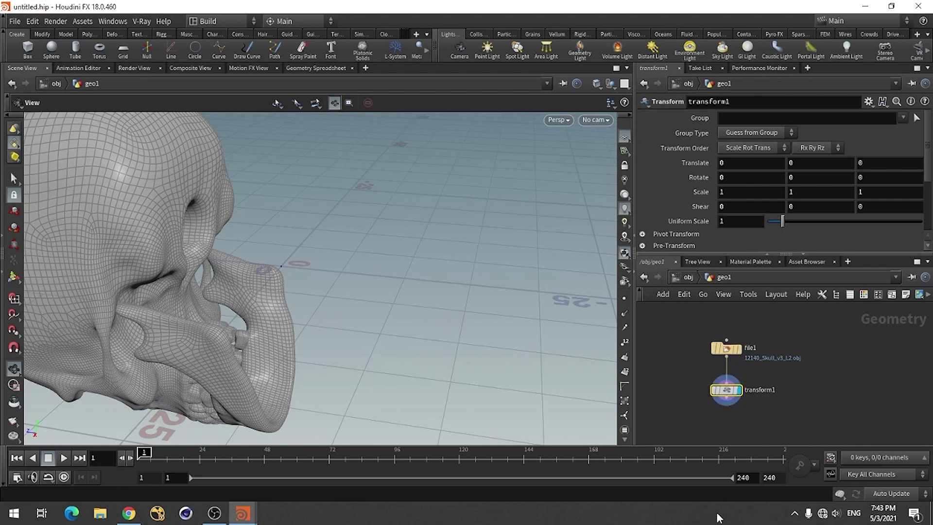
# Set the Transform node's X rotation to -90, Y translation to 0.5 and uniform scale to 0.1.
pyautogui.click(733, 178)
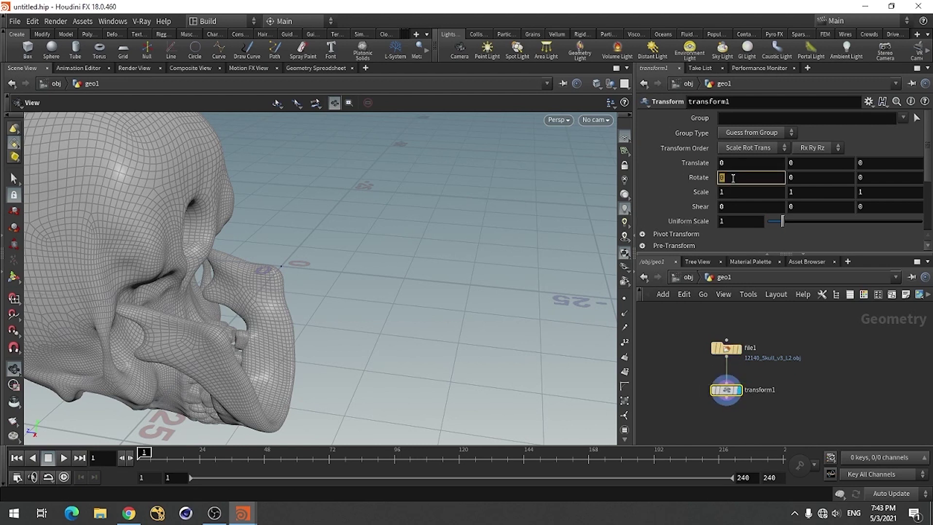
pyautogui.write('-90')
pyautogui.press('Return')
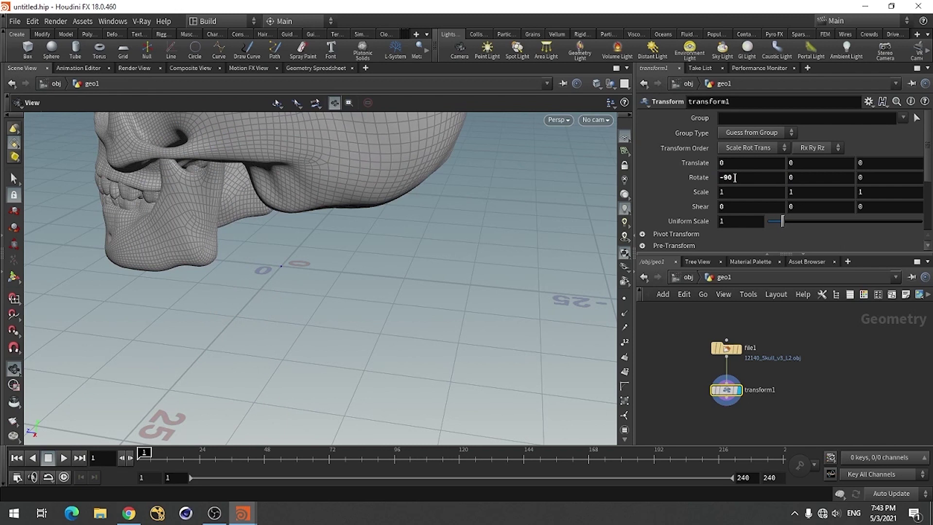
pyautogui.click(812, 164)
pyautogui.write('0.5')
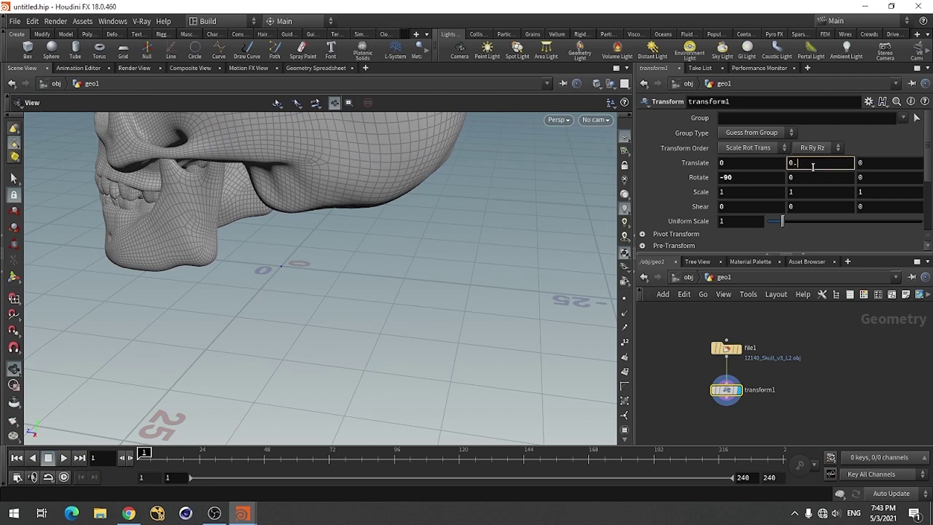
pyautogui.press('Return')
pyautogui.click(753, 223)
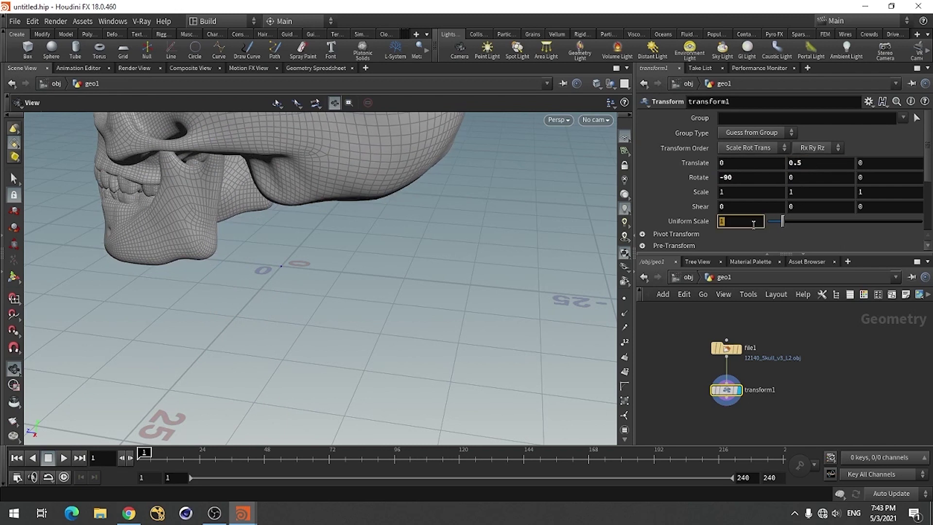
pyautogui.write('.1')
pyautogui.press('Return')
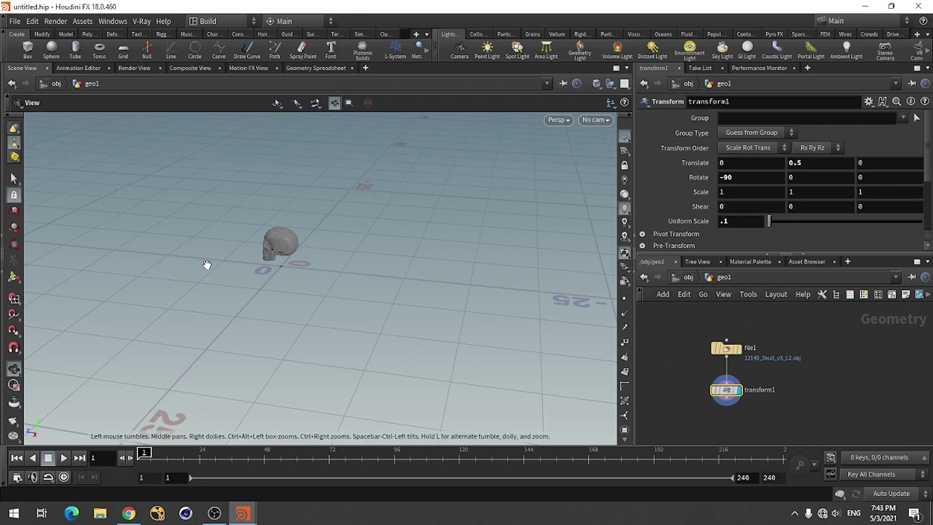
# Examine the transformed skull's orientation, size and position relative to the grid origin.
pyautogui.moveTo(207, 264); pyautogui.dragTo(389, 247)
pyautogui.scroll(5, 451, 223)
pyautogui.moveTo(451, 223); pyautogui.dragTo(306, 266)
pyautogui.rightClick(258, 258)
pyautogui.click(307, 259)
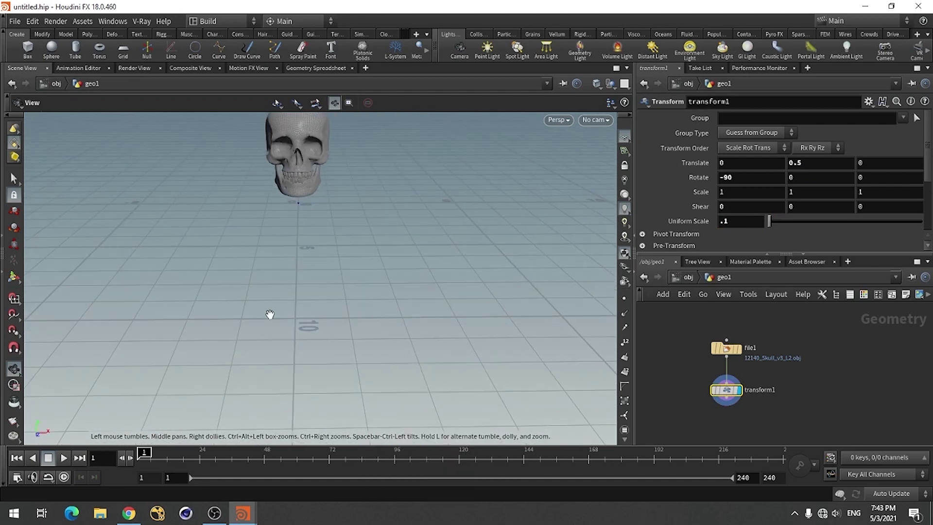
pyautogui.moveTo(340, 160); pyautogui.dragTo(284, 276, button='middle')
pyautogui.moveTo(284, 276); pyautogui.dragTo(295, 309)
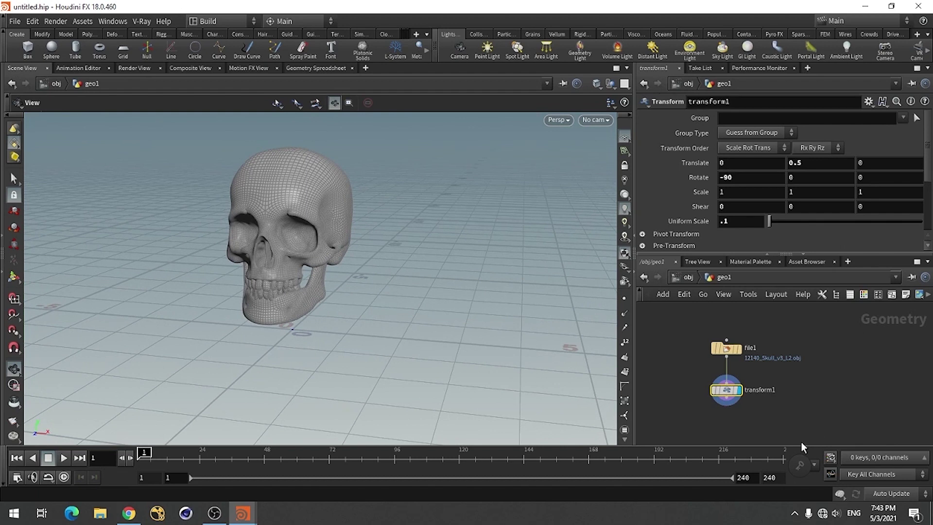
# Append a Null node below the skull's Transform node.
pyautogui.press('Tab')
pyautogui.write('nul')
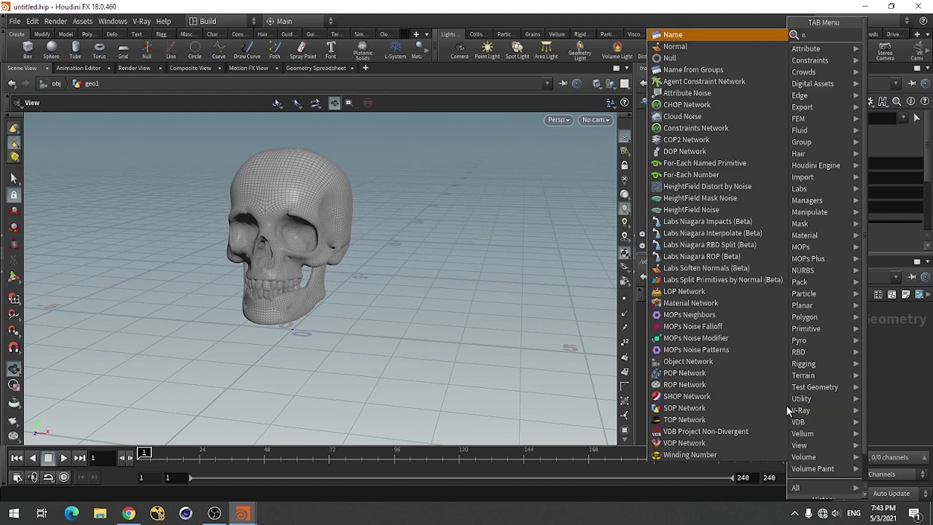
pyautogui.click(881, 35)
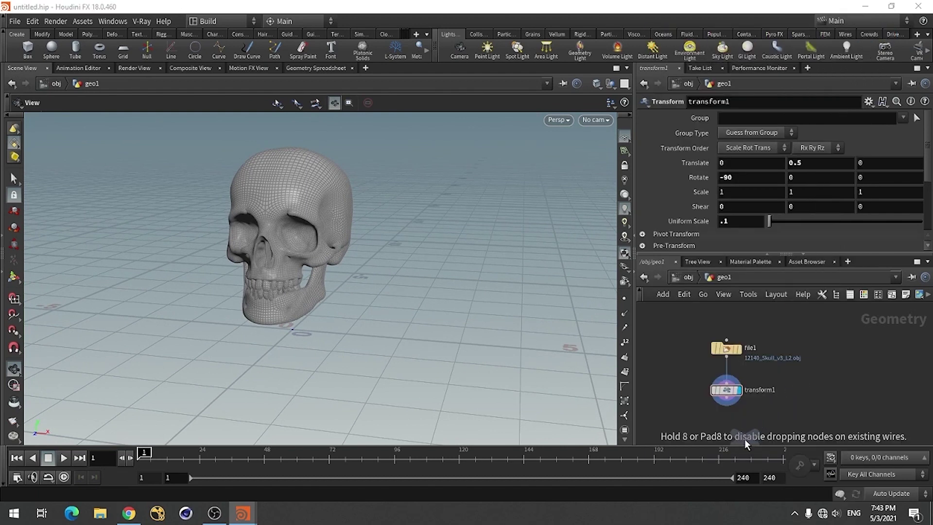
pyautogui.click(731, 425)
# Make the Null node the displayed node and rename it as out.
pyautogui.scroll(2, 767, 315)
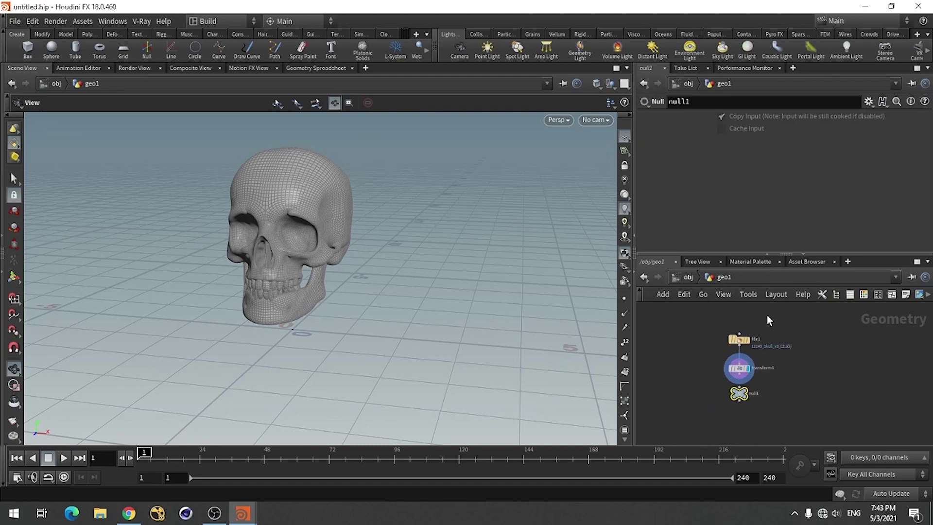
pyautogui.scroll(1, 738, 400)
pyautogui.click(736, 360)
pyautogui.click(736, 387)
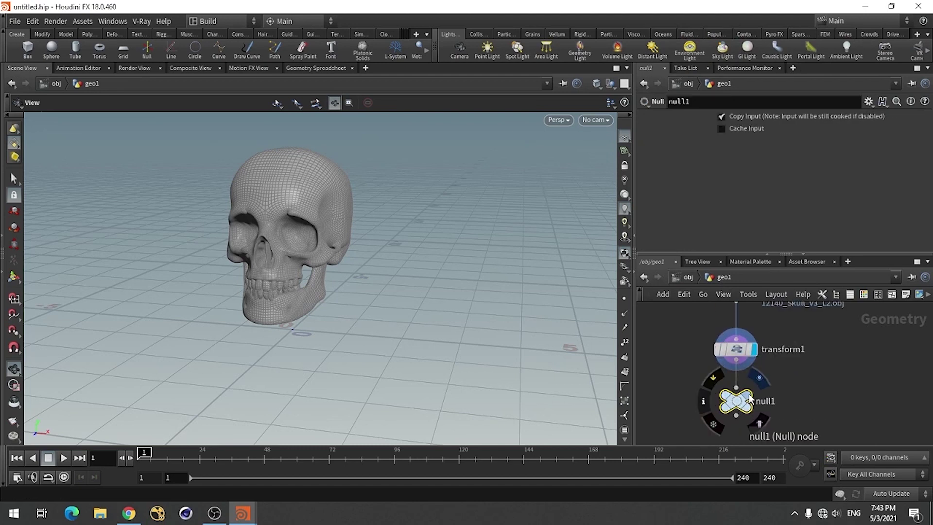
pyautogui.doubleClick(770, 402)
pyautogui.write('out')
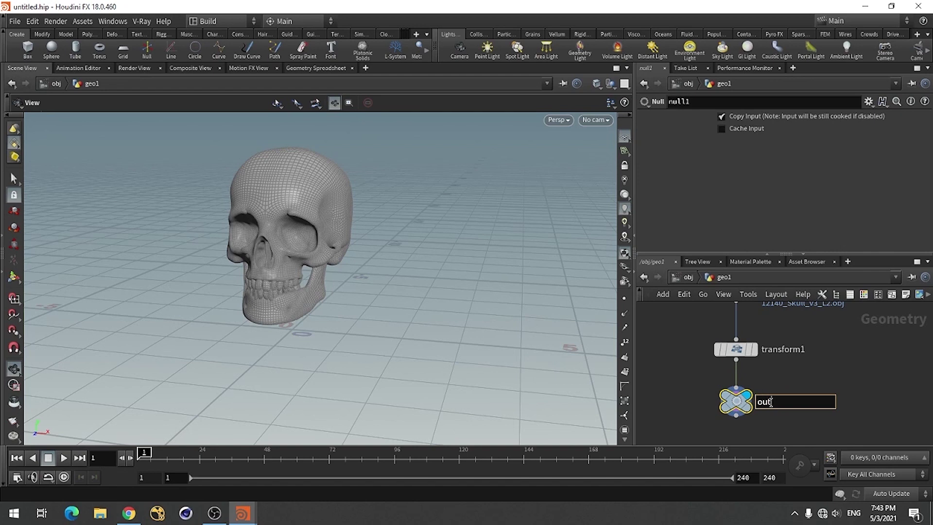
pyautogui.press('Return')
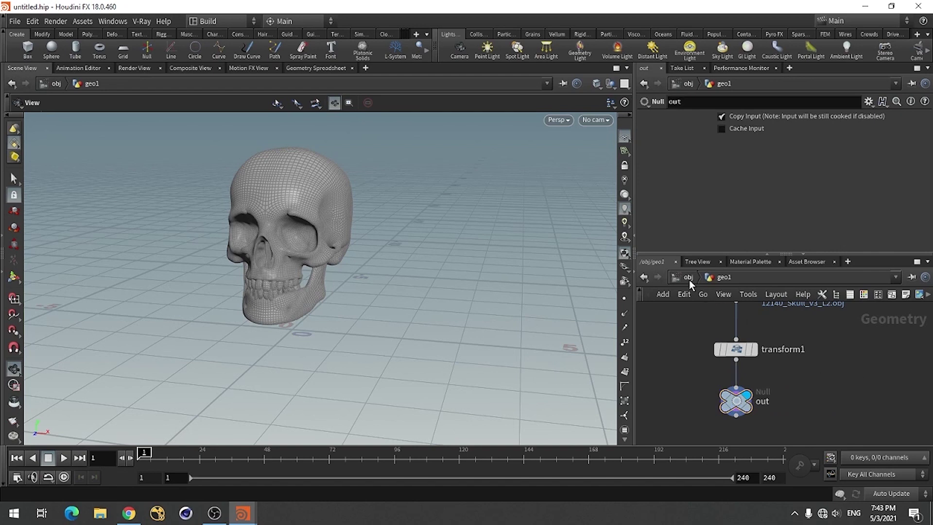
# Return to the object level and rename the geometry object as Skull.
pyautogui.press('u')
pyautogui.doubleClick(753, 354)
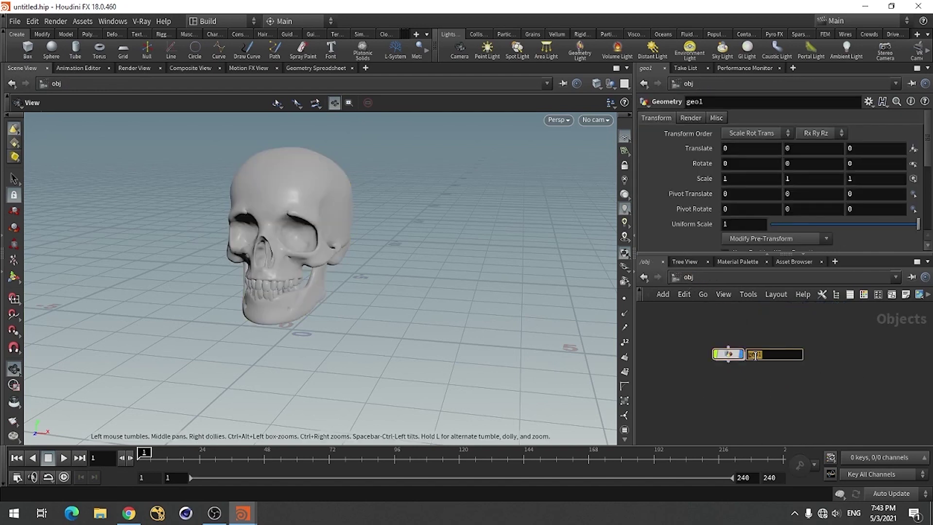
pyautogui.write('Skull')
pyautogui.press('Return')
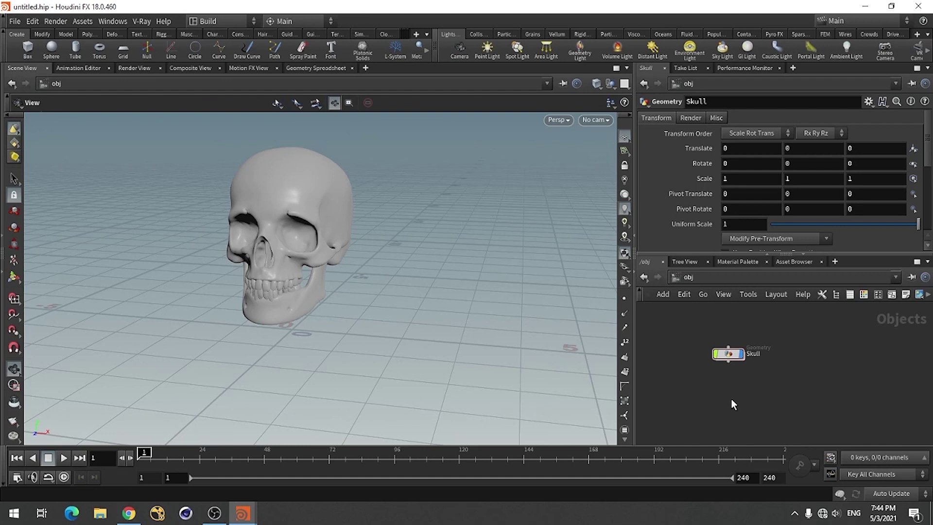
# Add a Sphere object to the object network just below the Skull node.
pyautogui.press('Tab')
pyautogui.write('g')
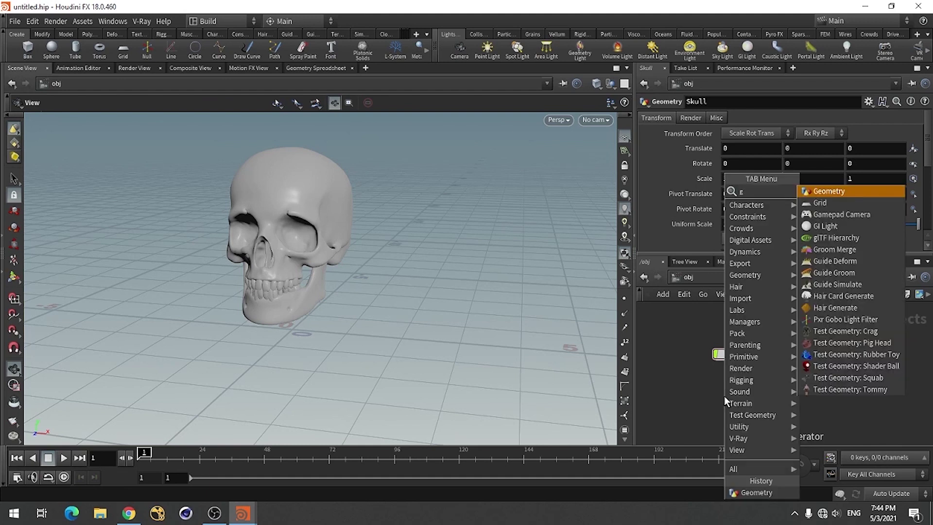
pyautogui.press('BackSpace')
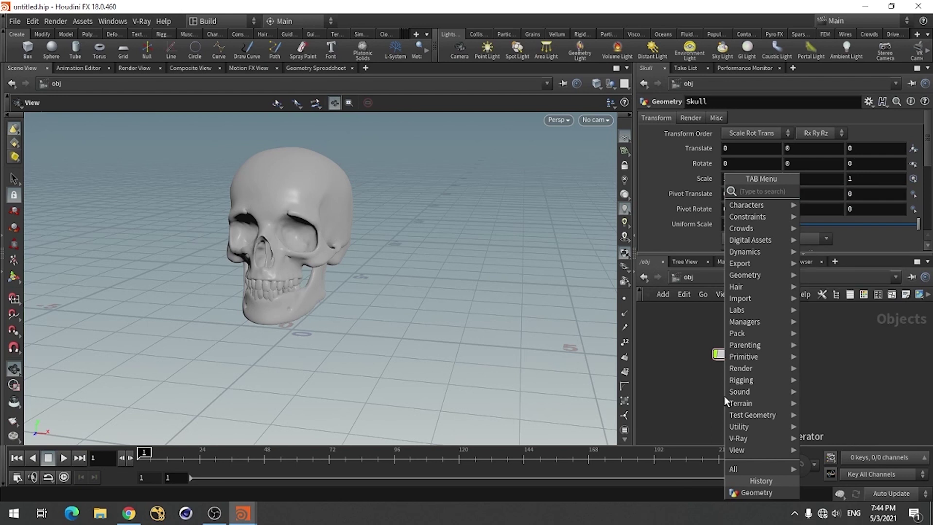
pyautogui.write('sph')
pyautogui.press('Down')
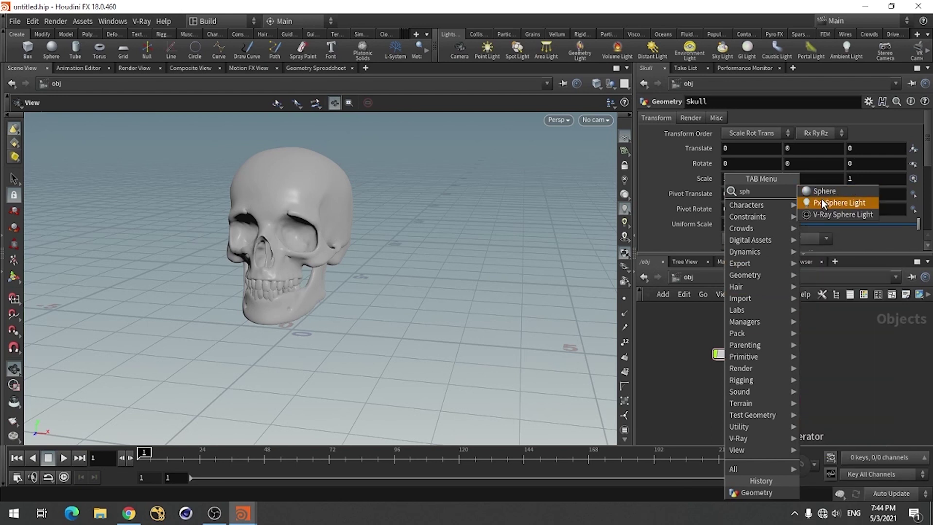
pyautogui.press('Return')
pyautogui.click(727, 390)
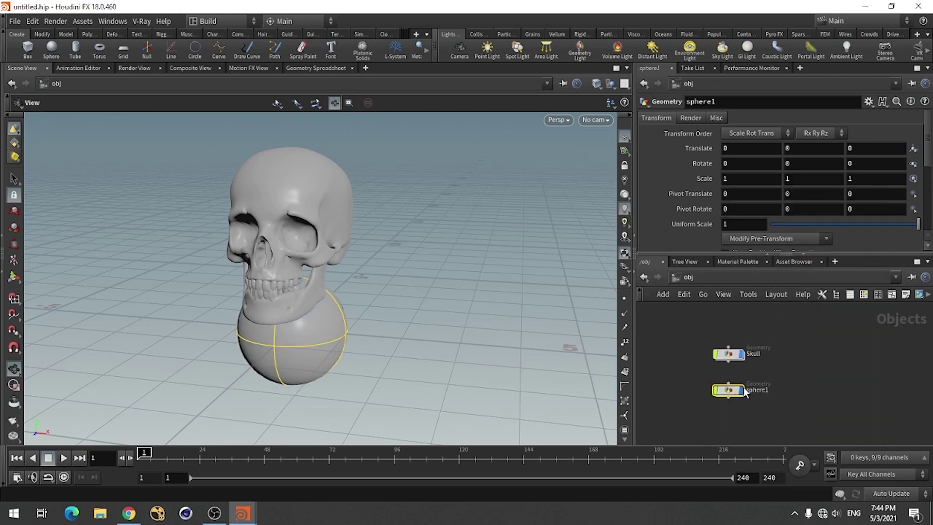
# Rename the new sphere object as Emiter.
pyautogui.doubleClick(755, 391)
pyautogui.write('Emiter')
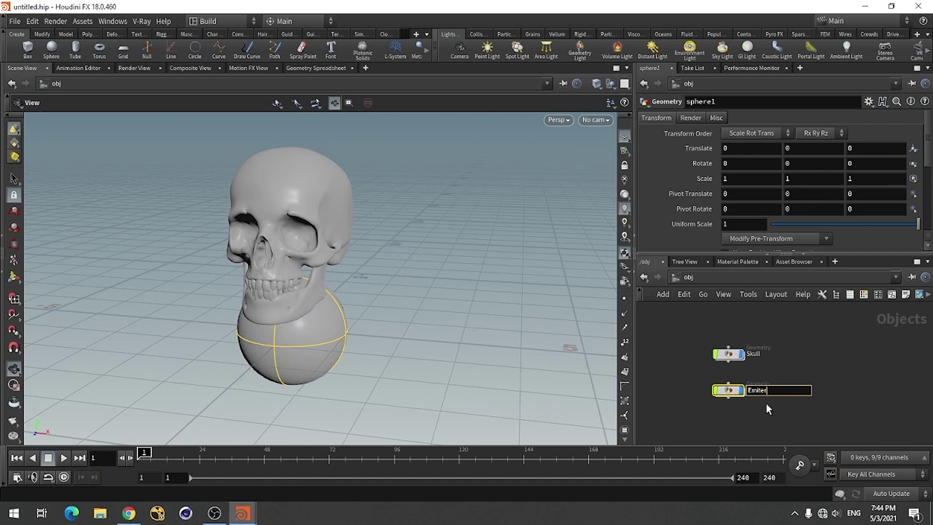
pyautogui.press('Return')
# Inside the Emiter object, set the sphere's primitive type to Polygon and its uniform scale to 0.1.
pyautogui.doubleClick(728, 391)
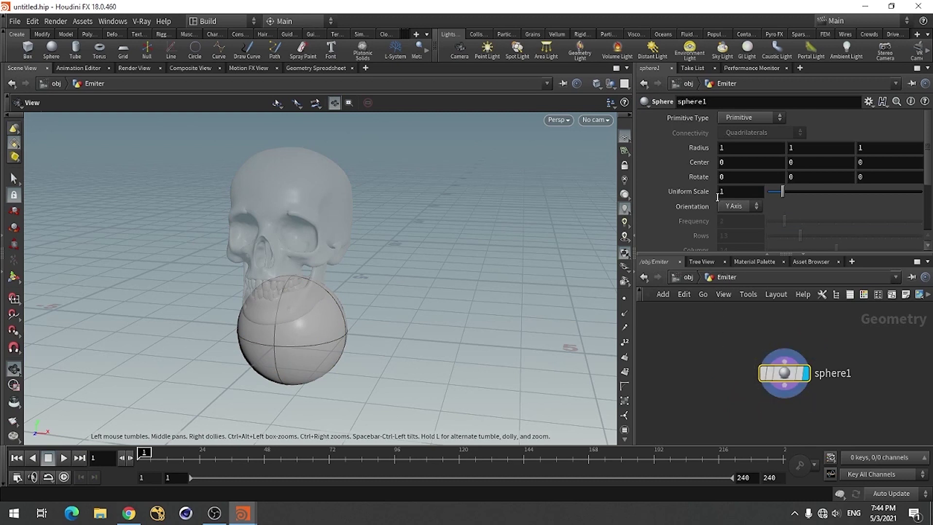
pyautogui.click(728, 118)
pyautogui.click(736, 141)
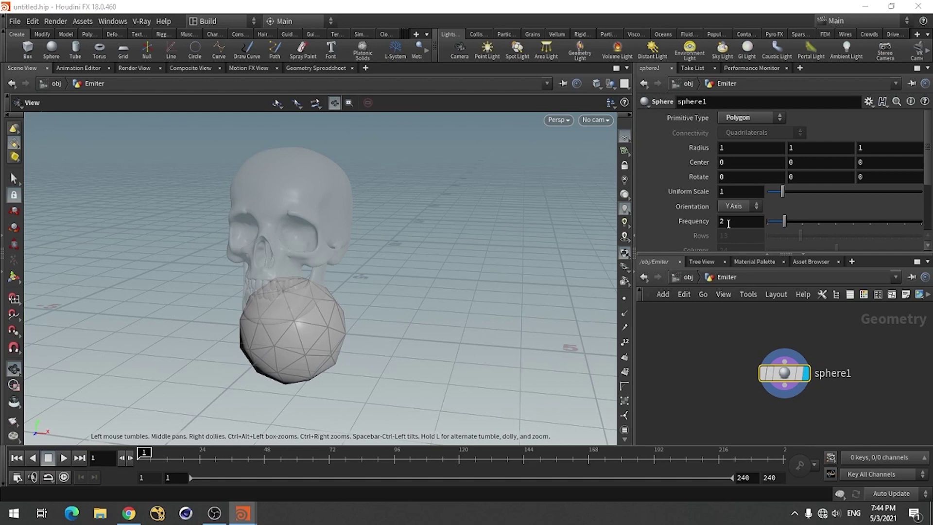
pyautogui.click(742, 190)
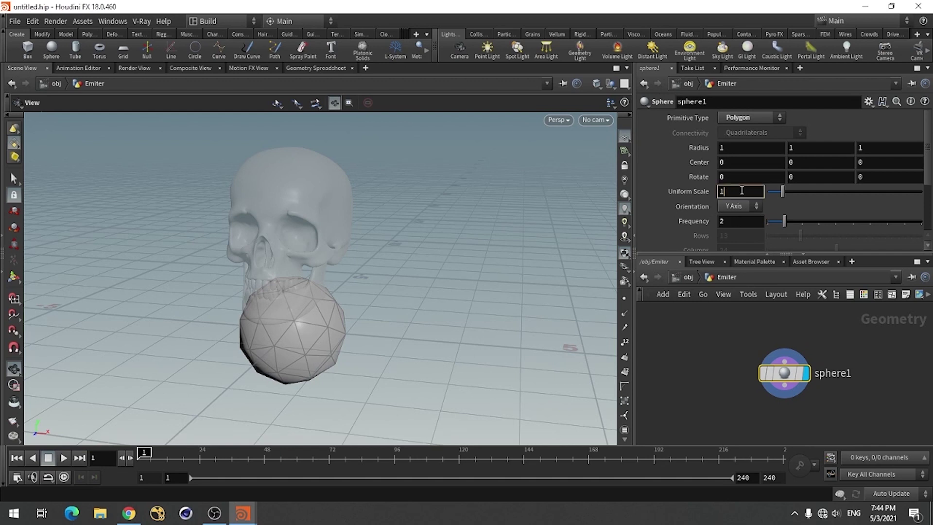
pyautogui.write('.1')
pyautogui.press('Return')
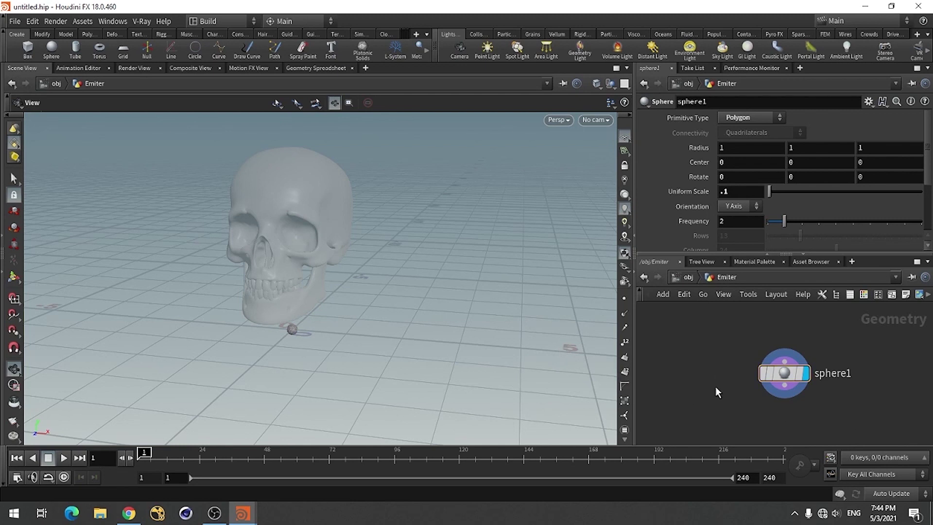
# Append a Transform node below the sphere node and make it the displayed node.
pyautogui.press('Tab')
pyautogui.write('tra')
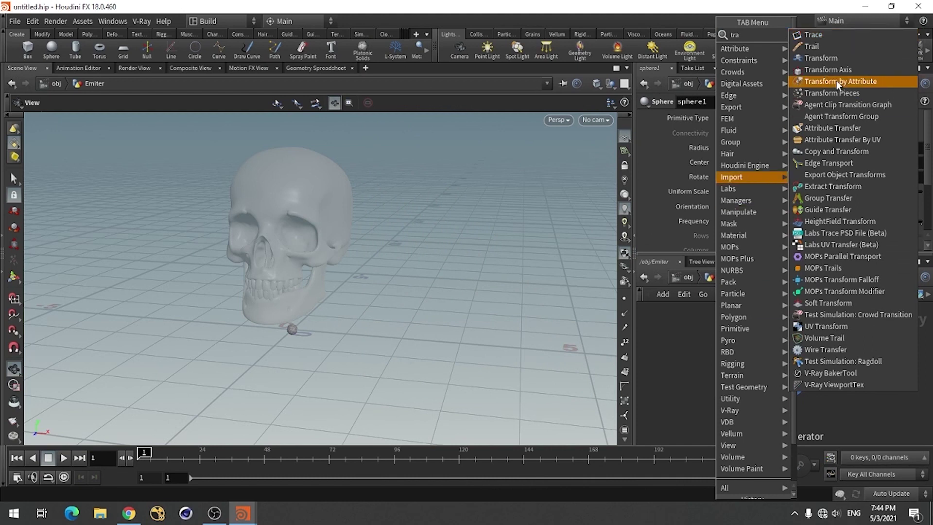
pyautogui.click(840, 56)
pyautogui.scroll(-2, 714, 362)
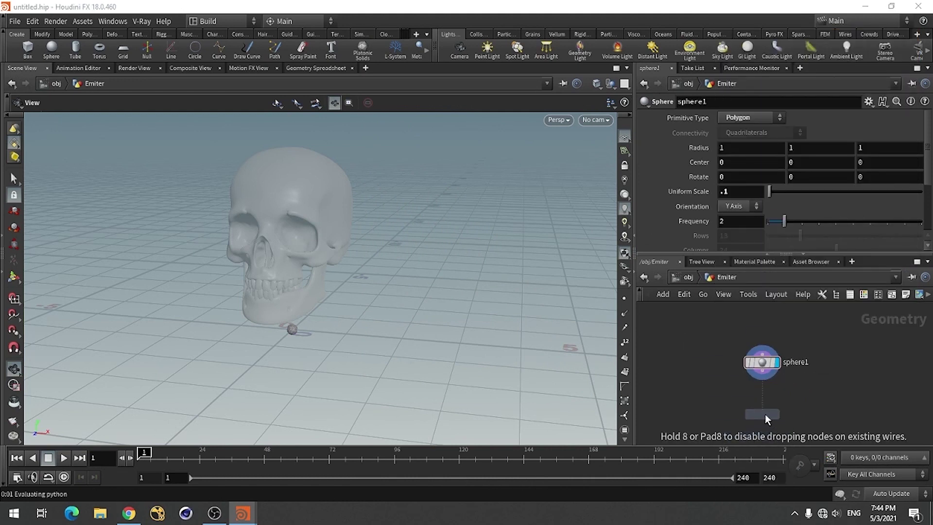
pyautogui.click(765, 414)
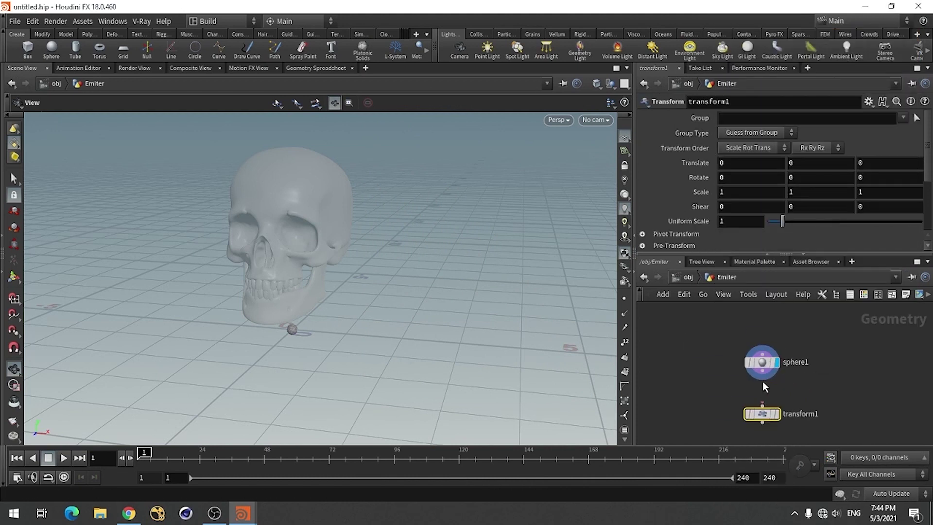
pyautogui.click(779, 414)
# Set the Transform node's Y translation to 5 to raise the emitter sphere above the skull.
pyautogui.click(808, 164)
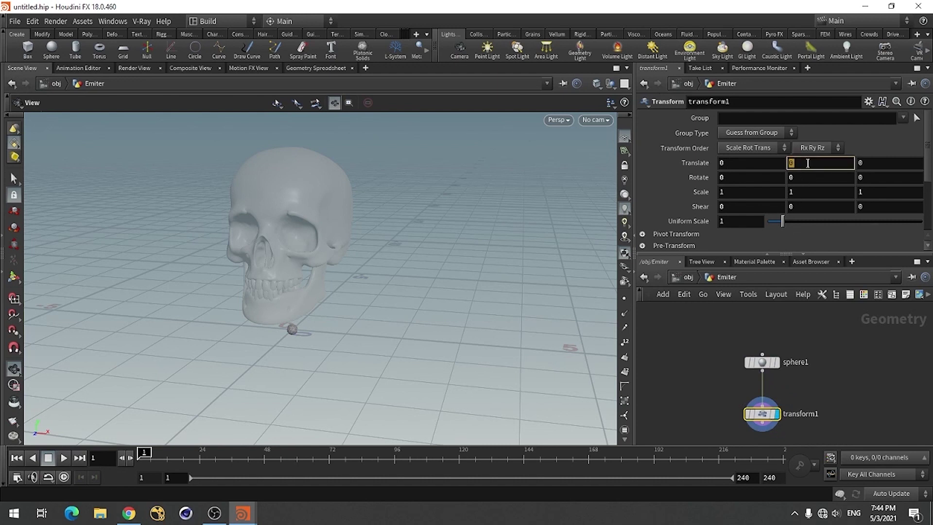
pyautogui.write('5')
pyautogui.press('Return')
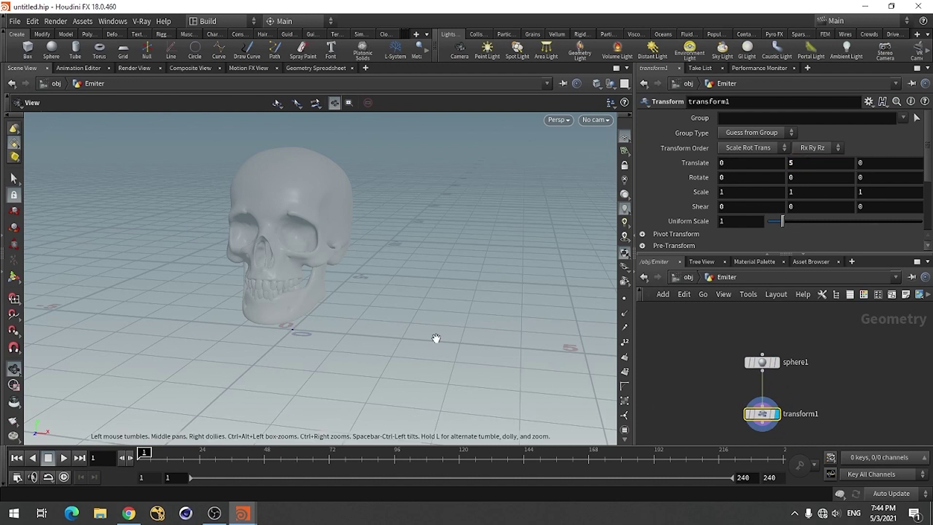
pyautogui.scroll(-3, 267, 309)
pyautogui.scroll(-5, 243, 287)
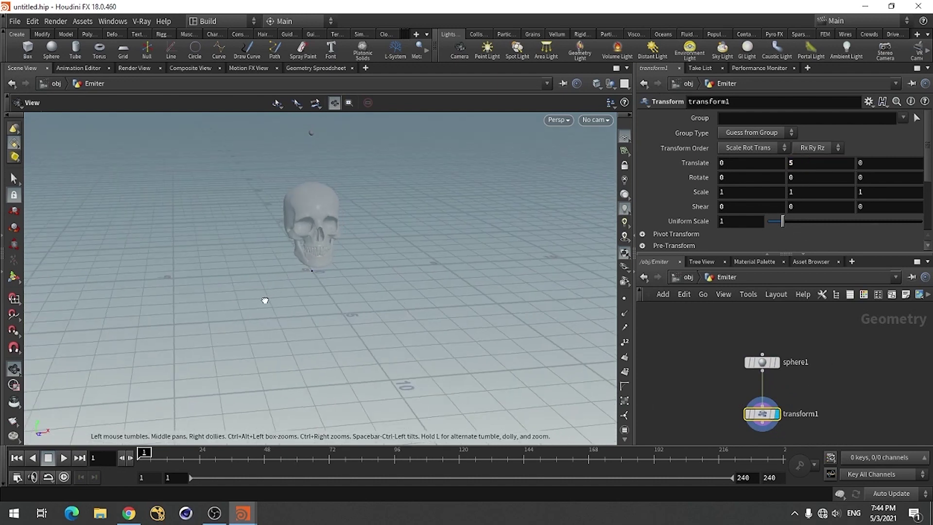
pyautogui.scroll(2, 292, 262)
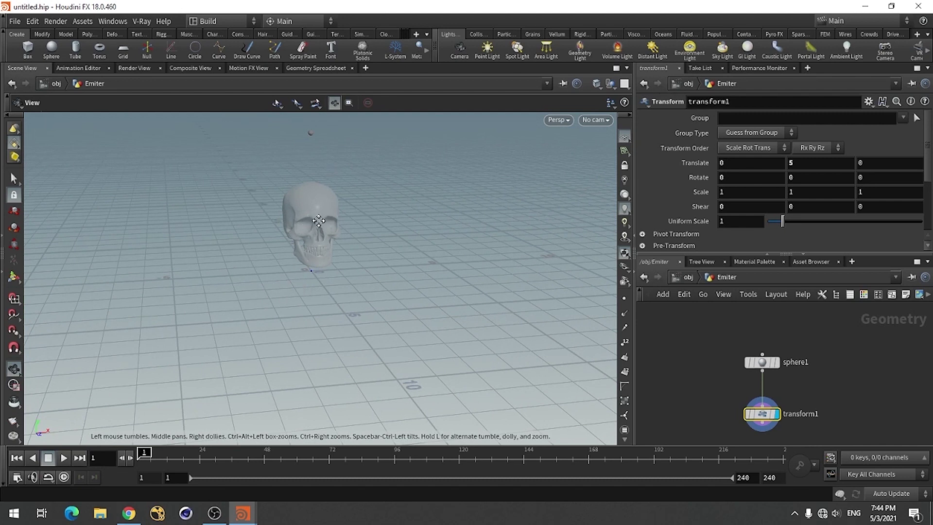
pyautogui.moveTo(319, 221); pyautogui.dragTo(245, 316, button='middle')
pyautogui.moveTo(267, 261); pyautogui.dragTo(427, 256, button='right')
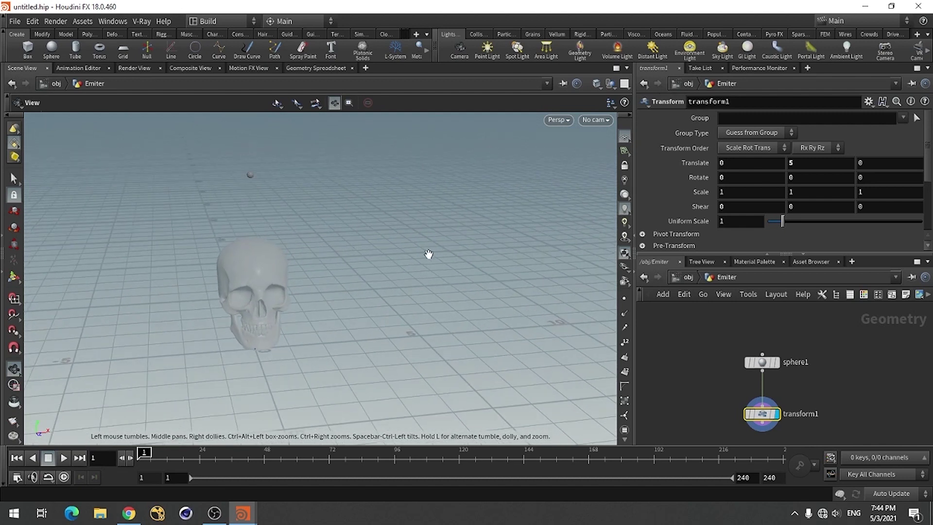
# Set the Transform node's Z translation to 0.15 and check the sphere's alignment over the skull.
pyautogui.click(881, 162)
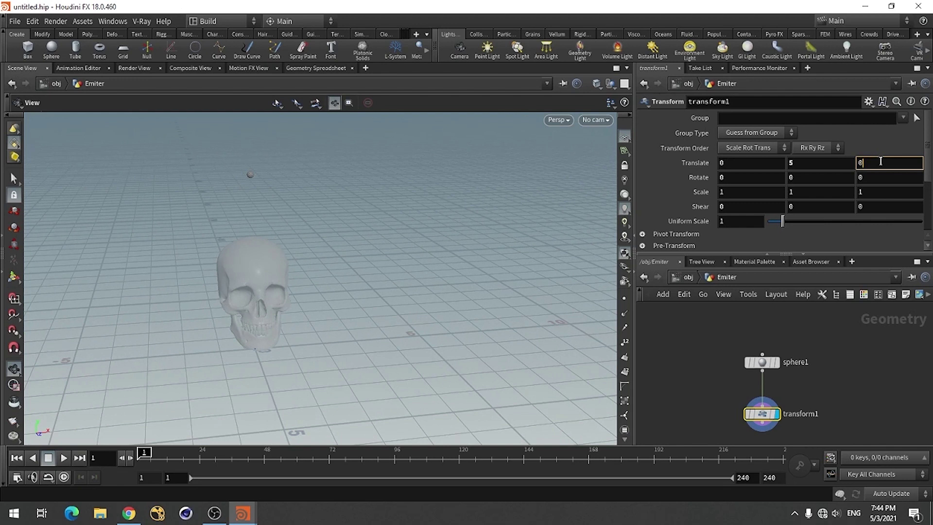
pyautogui.write('.15')
pyautogui.press('Return')
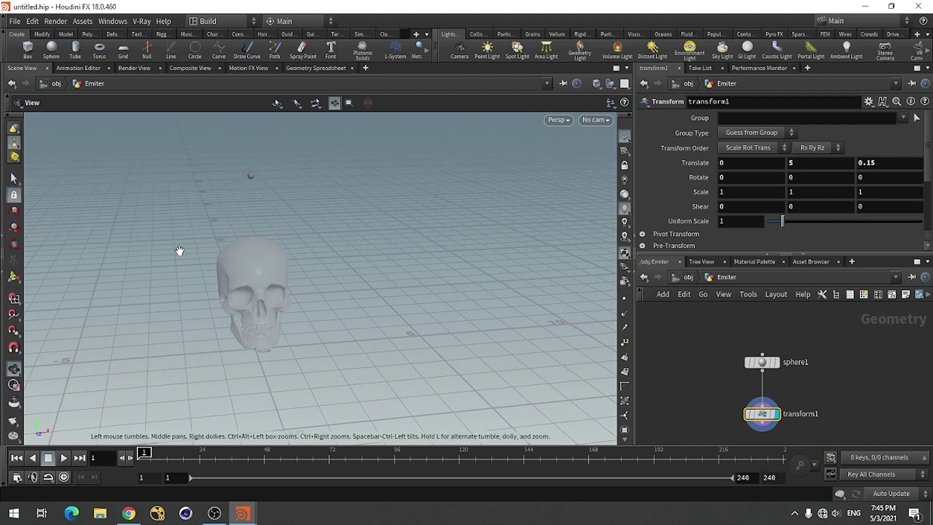
pyautogui.moveTo(179, 250); pyautogui.dragTo(327, 243)
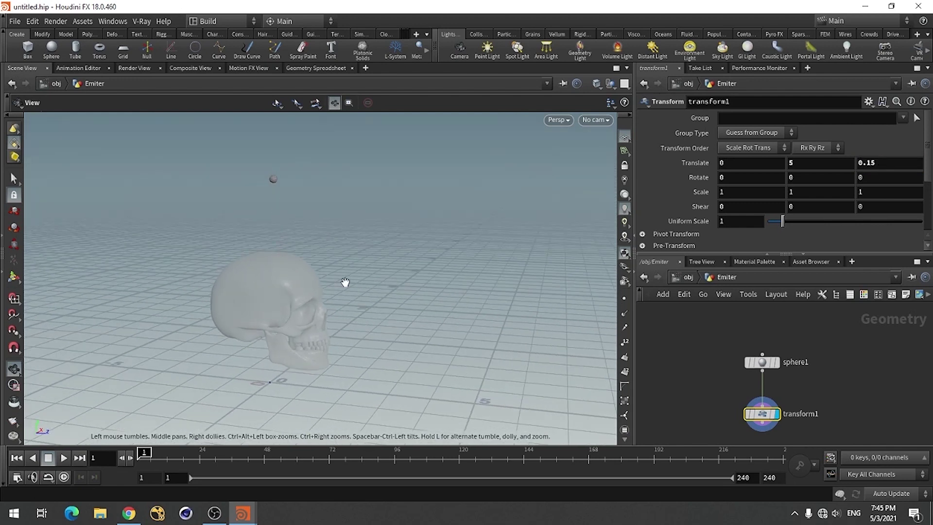
pyautogui.moveTo(345, 282); pyautogui.dragTo(219, 277)
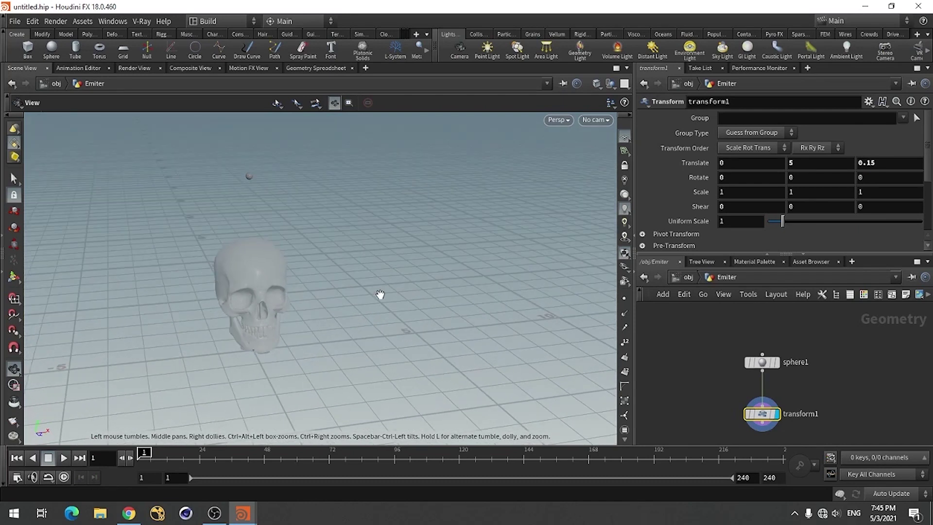
# Return to the object level and apply Emit Particle Fluid to the Emiter sphere without choosing an existing fluid object.
pyautogui.click(687, 276)
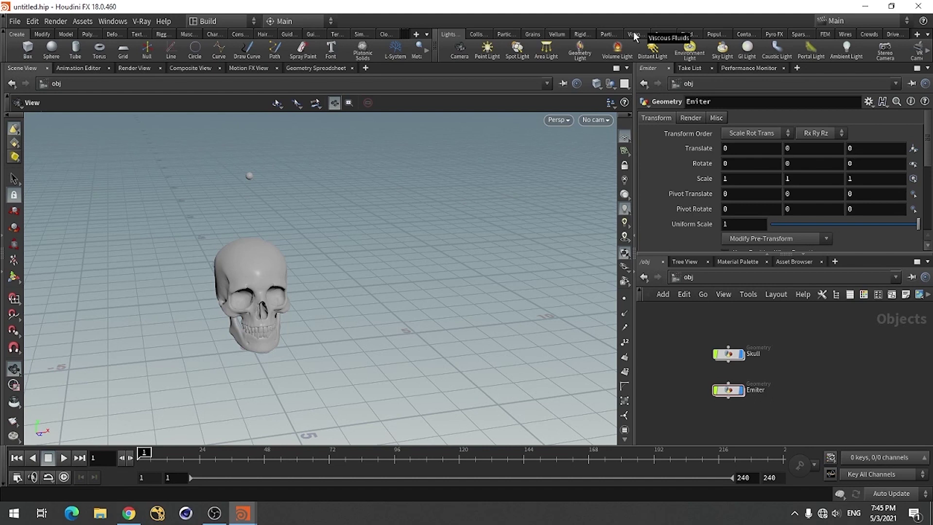
pyautogui.click(607, 34)
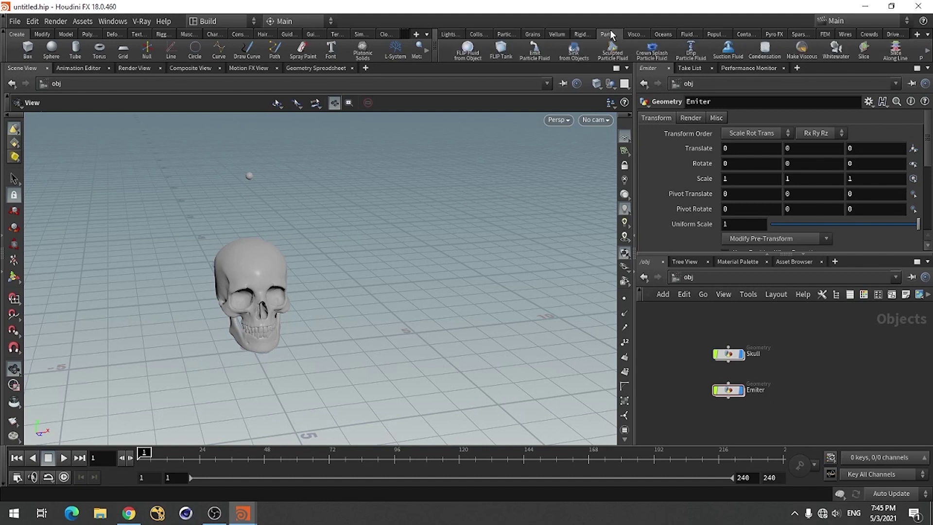
pyautogui.click(536, 51)
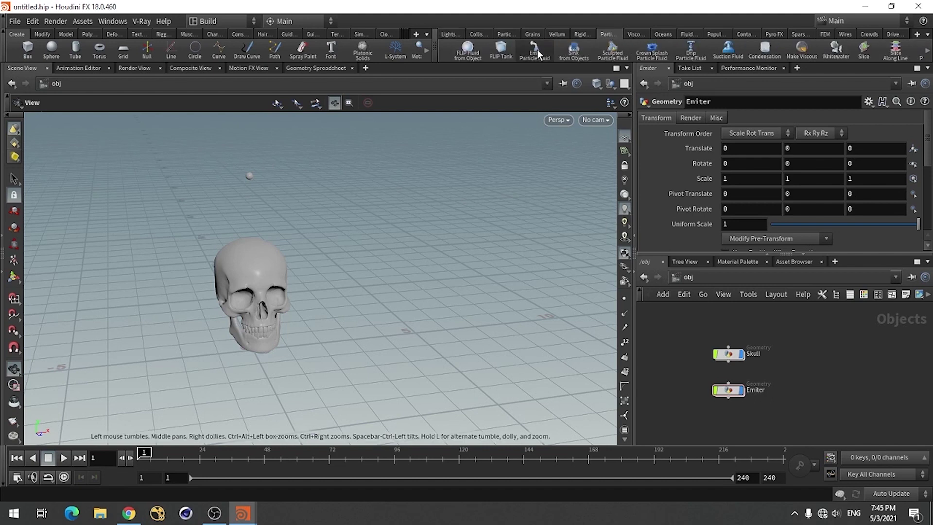
pyautogui.click(247, 179)
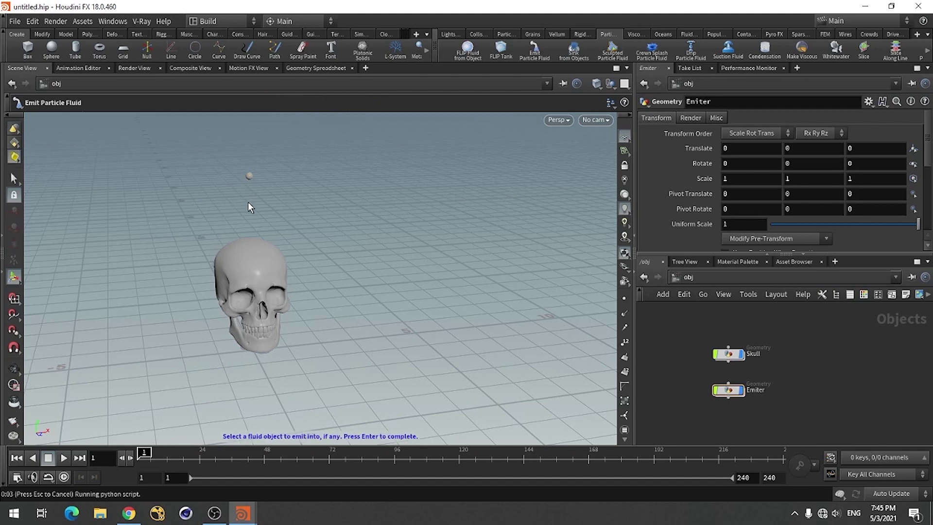
pyautogui.press('Return')
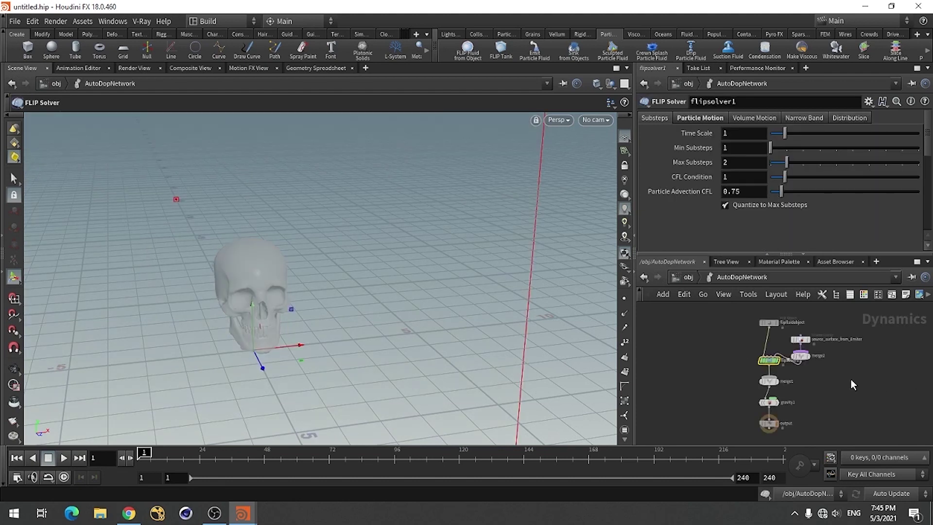
# Automatically lay out all nodes of the AutoDopNetwork.
pyautogui.press('l')
pyautogui.press('Escape')
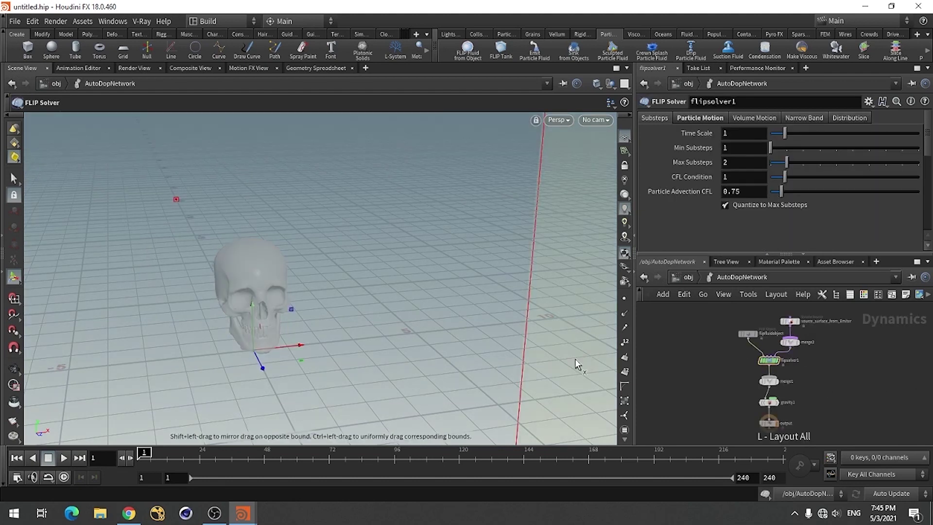
pyautogui.moveTo(241, 326); pyautogui.dragTo(186, 325)
pyautogui.scroll(3, 184, 325)
pyautogui.press('Return')
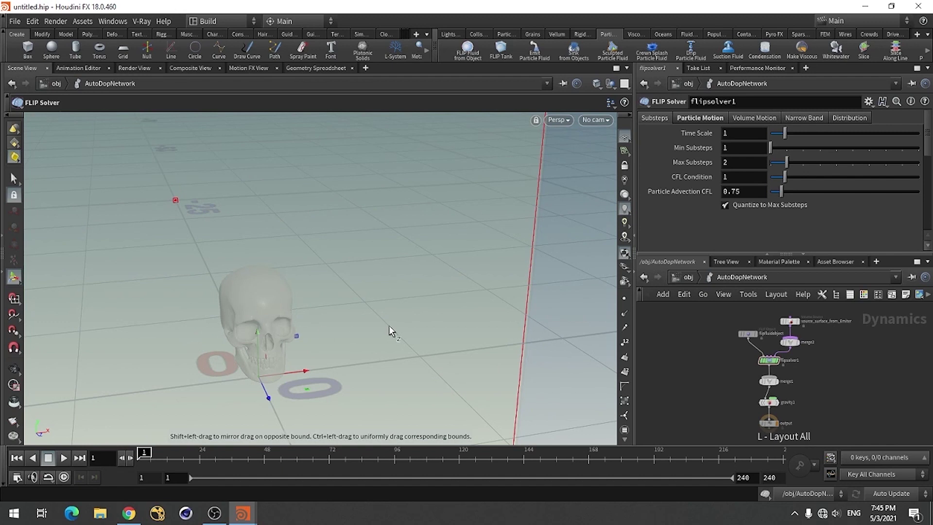
# Set the FLIP solver's volume limits box size to 5 by 5 by 5.
pyautogui.scroll(3, 787, 357)
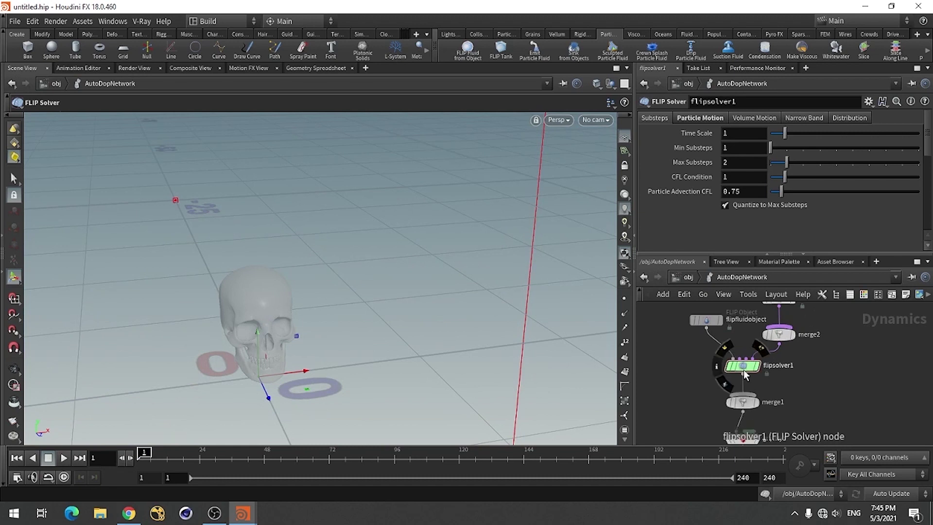
pyautogui.click(704, 117)
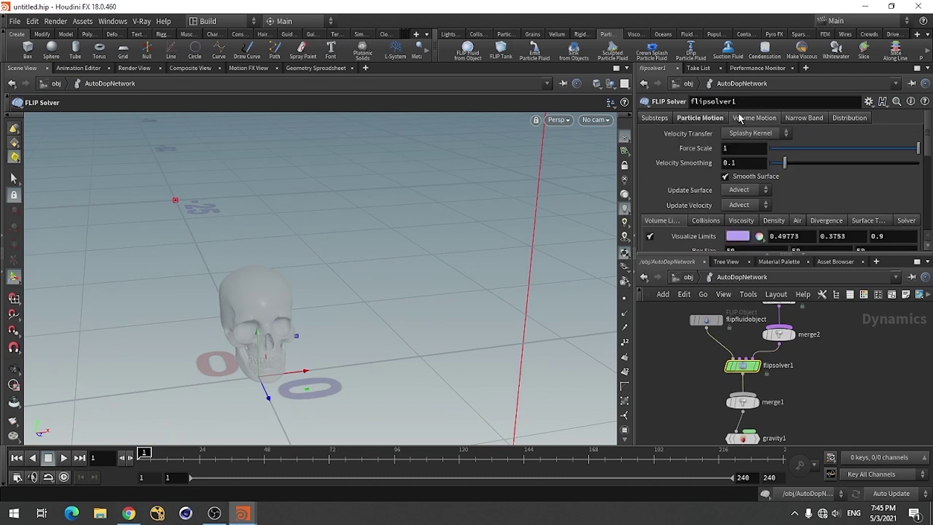
pyautogui.scroll(-2, 696, 174)
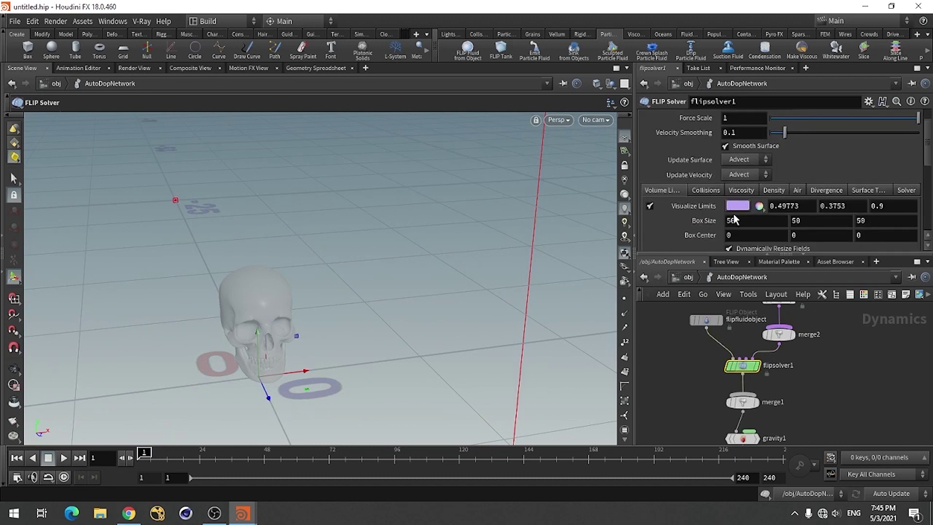
pyautogui.doubleClick(743, 220)
pyautogui.write('5')
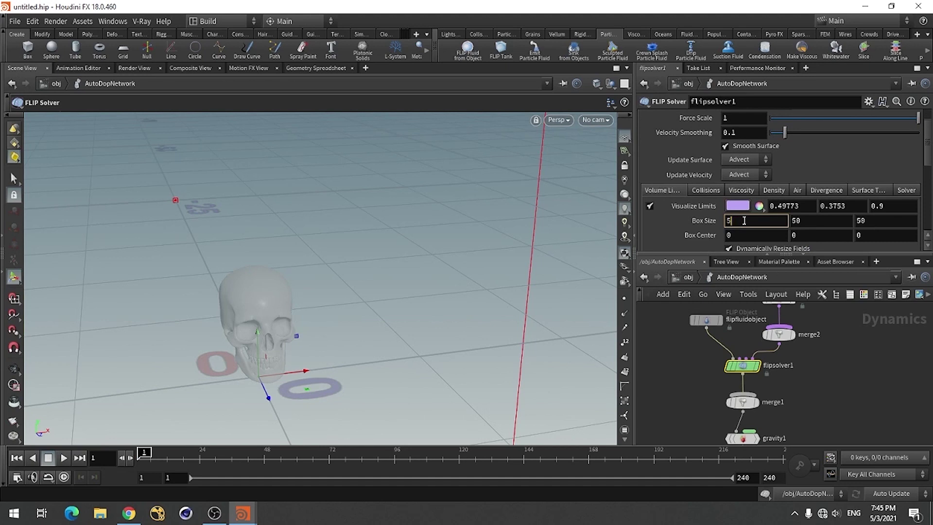
pyautogui.press('Tab')
pyautogui.press('Tab')
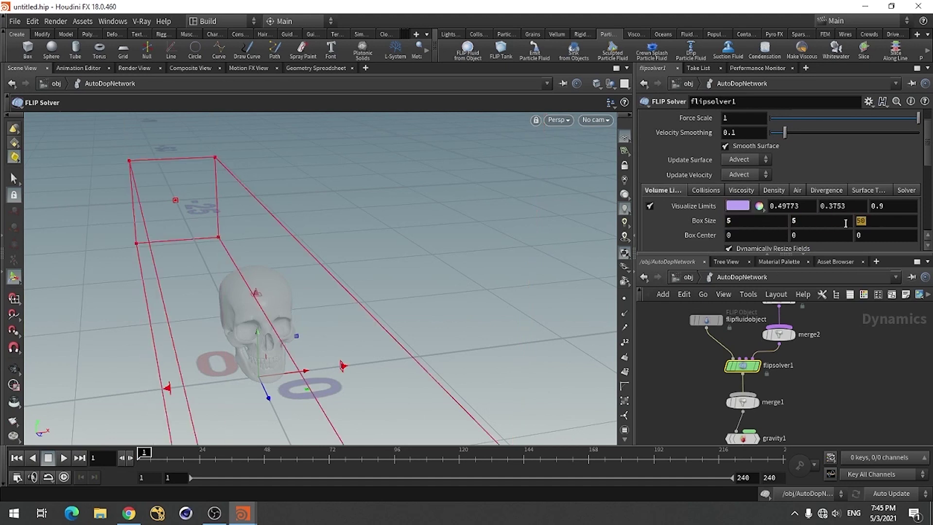
pyautogui.write('5')
# Set the Y value of the FLIP solver's volume limits box center to 2.5.
pyautogui.click(799, 236)
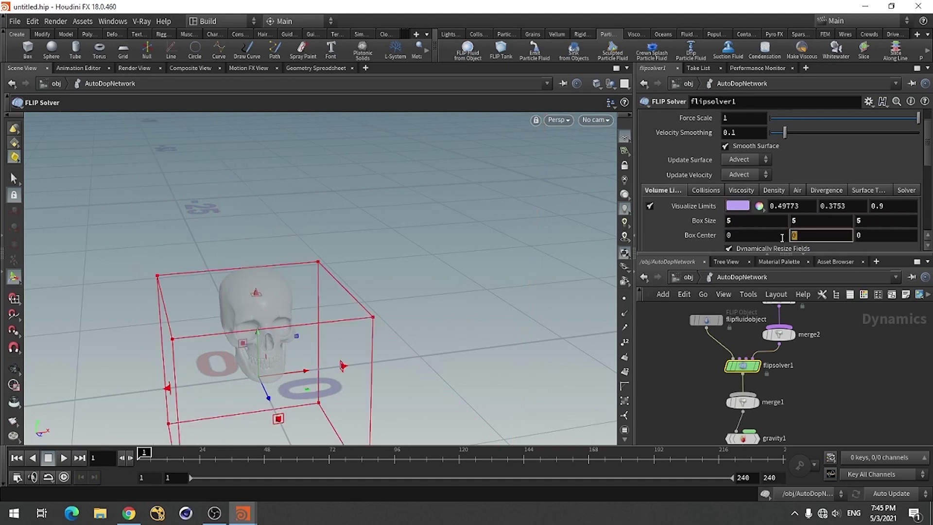
pyautogui.write('2.5')
pyautogui.press('Return')
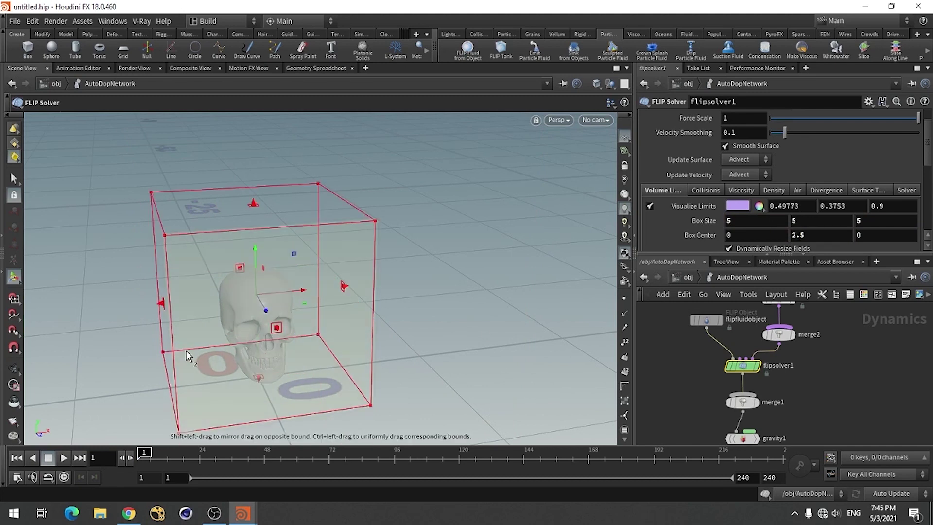
# Set the particle separation of the flipfluidobject node to 0.02.
pyautogui.press('Escape')
pyautogui.moveTo(180, 327); pyautogui.dragTo(471, 388)
pyautogui.press('Return')
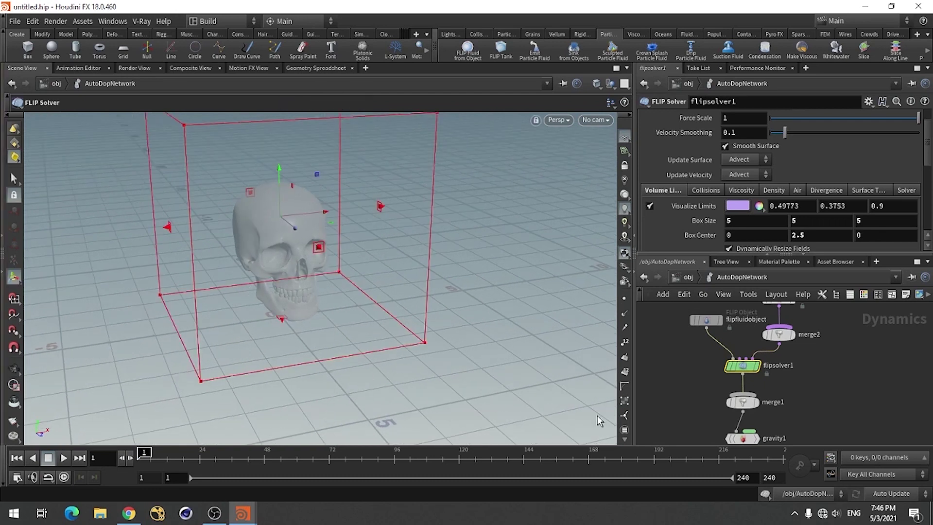
pyautogui.scroll(3, 759, 332)
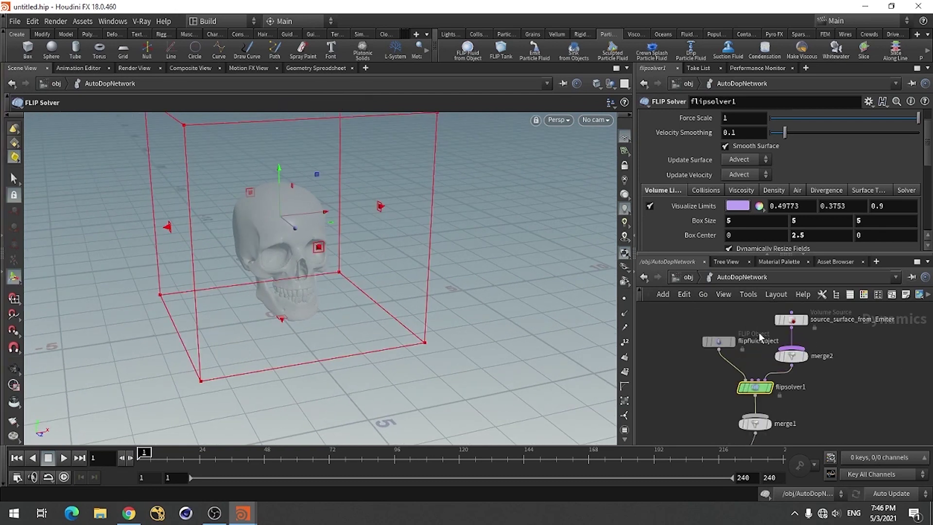
pyautogui.click(717, 345)
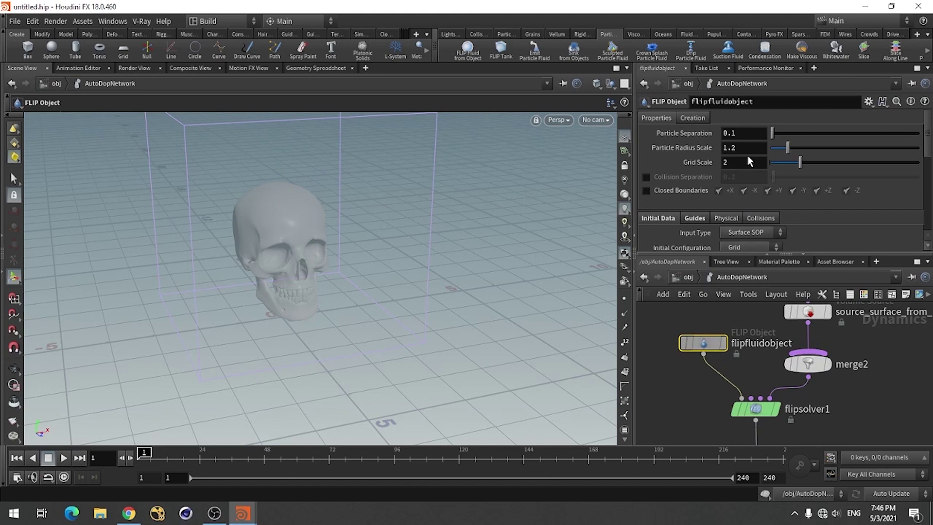
pyautogui.click(747, 134)
pyautogui.press('BackSpace')
pyautogui.write('02')
pyautogui.press('Return')
pyautogui.moveTo(835, 373)
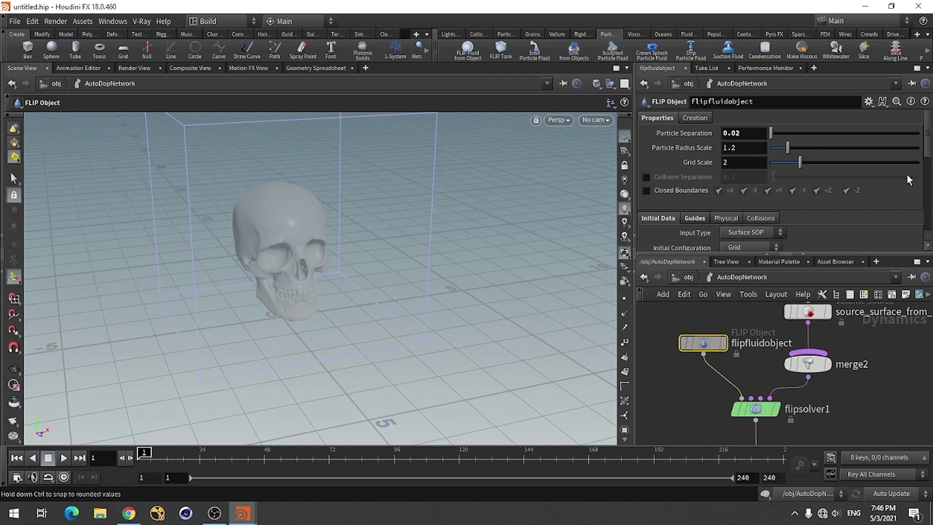
# In the FLIP object's physical properties, set the viscosity to 5 and the friction to 0.5.
pyautogui.moveTo(928, 154); pyautogui.dragTo(929, 173)
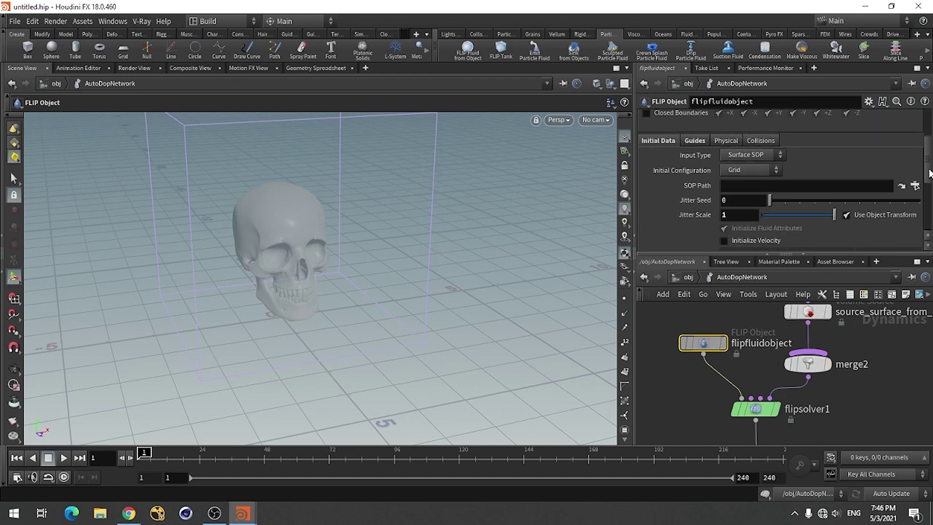
pyautogui.click(733, 140)
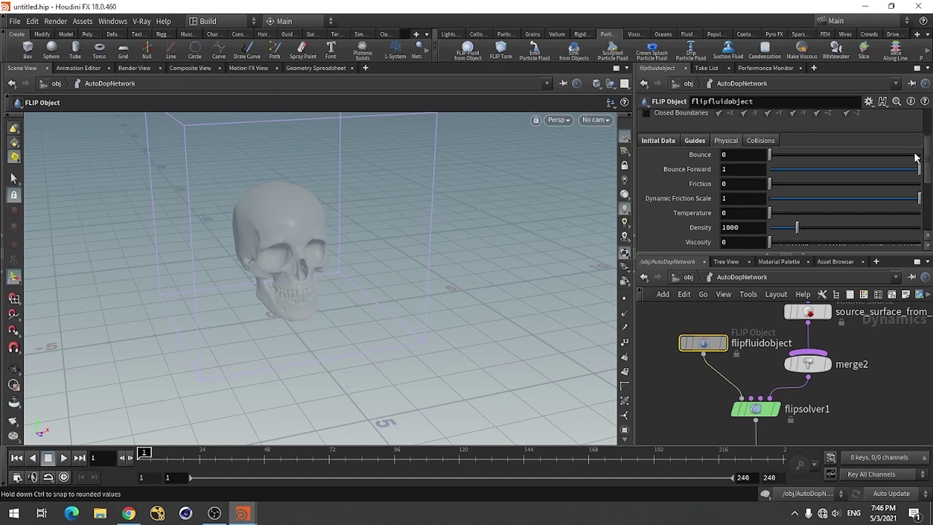
pyautogui.click(737, 241)
pyautogui.write('5')
pyautogui.press('Return')
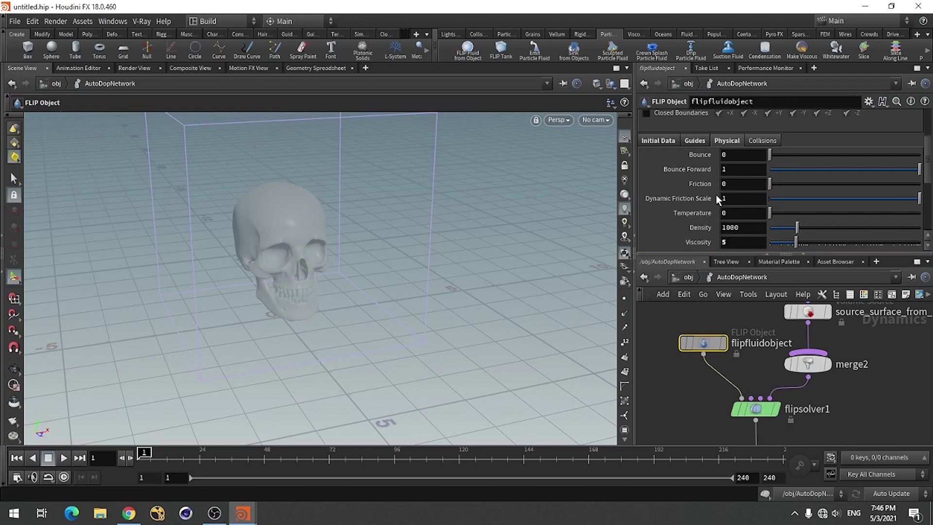
pyautogui.click(731, 185)
pyautogui.write('.5')
pyautogui.press('Return')
# Enable viscosity for the volume motion of flipsolver1.
pyautogui.click(755, 411)
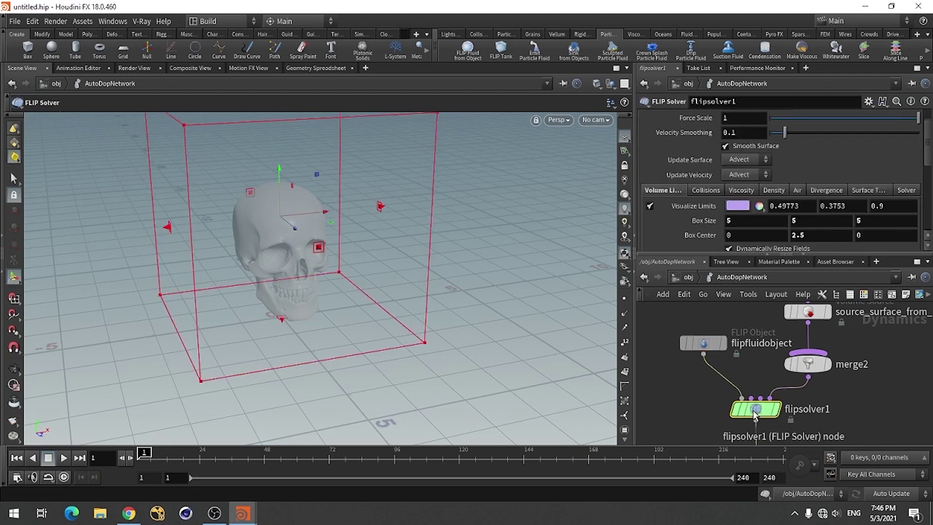
pyautogui.moveTo(755, 412)
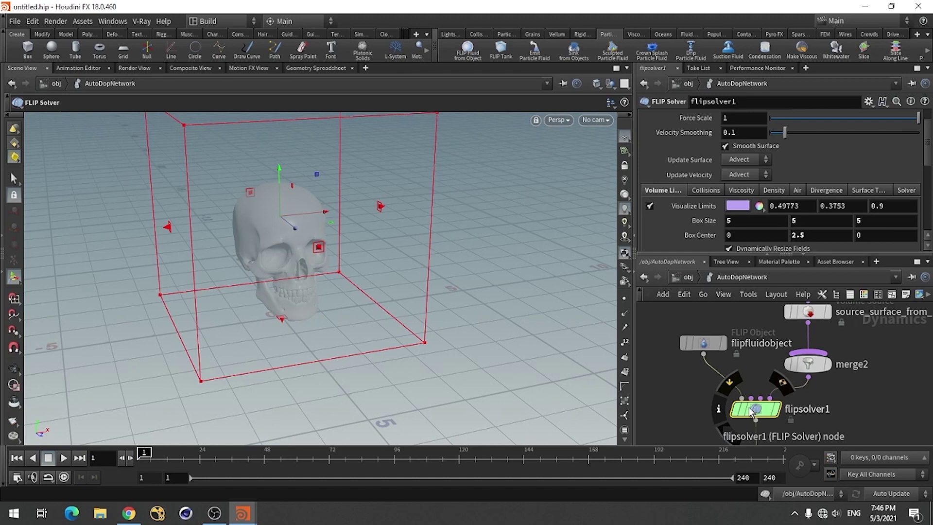
pyautogui.click(742, 191)
pyautogui.scroll(-3, 873, 168)
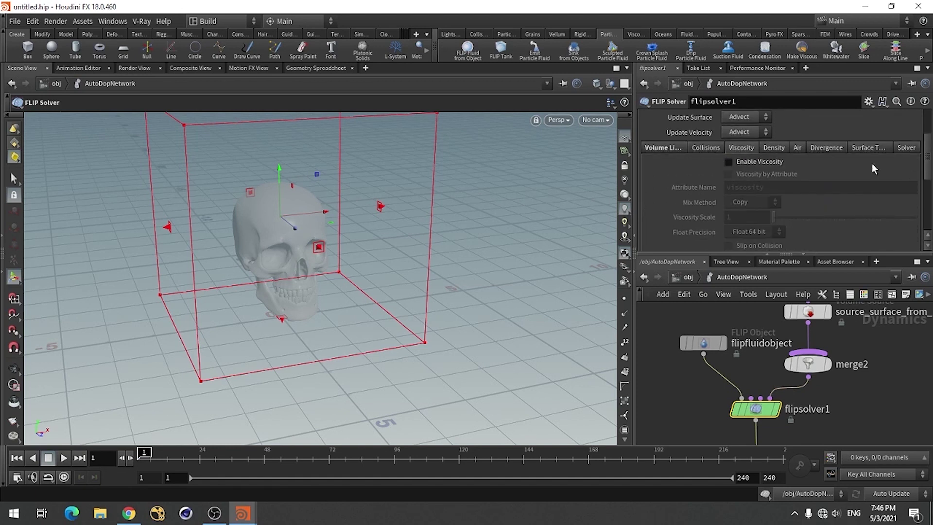
pyautogui.click(760, 163)
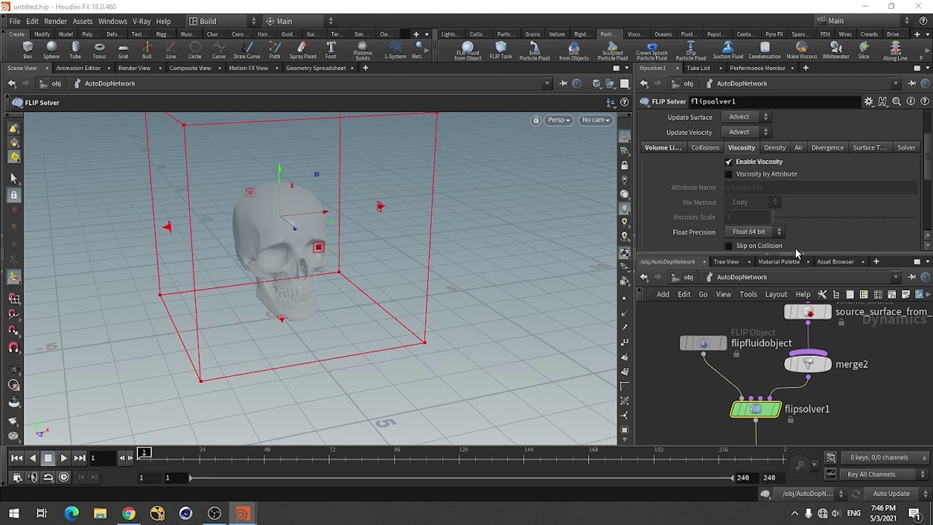
# Enable surface tension and surface tension blur on the FLIP solver.
pyautogui.click(855, 149)
pyautogui.click(789, 160)
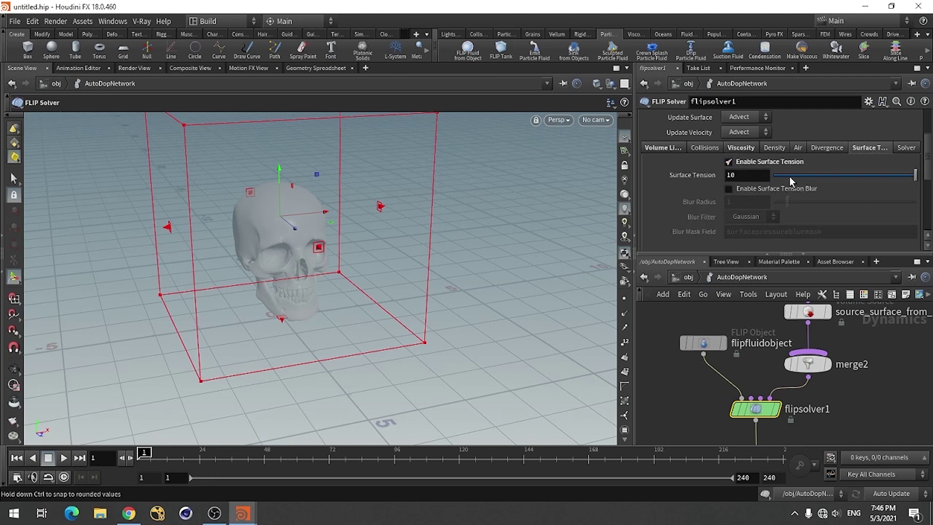
pyautogui.click(763, 189)
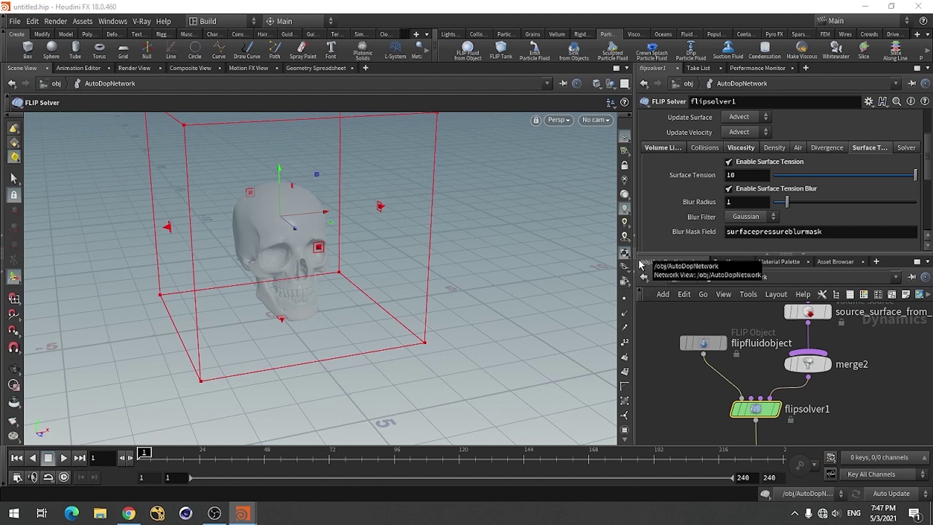
# Turn on Use OpenCL in the FLIP solver's volume motion solver settings.
pyautogui.click(907, 147)
pyautogui.scroll(-4, 930, 152)
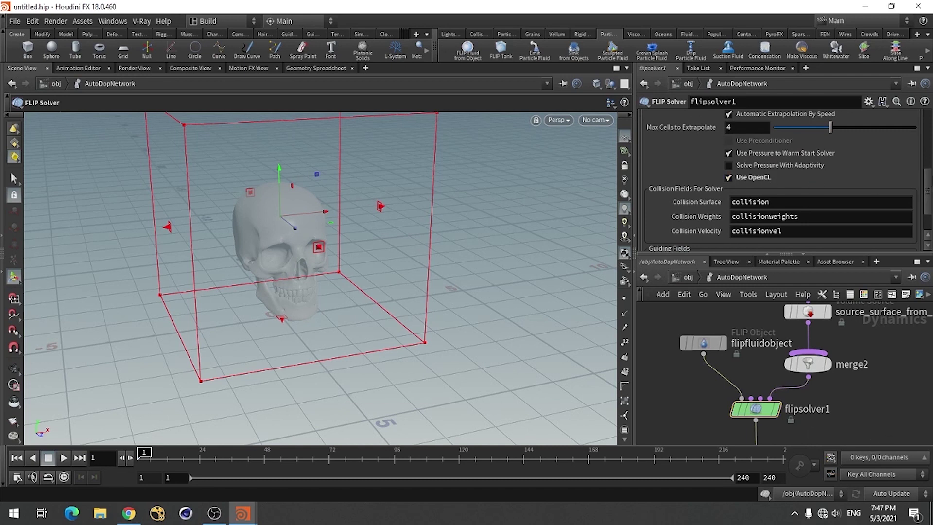
pyautogui.scroll(5, 930, 182)
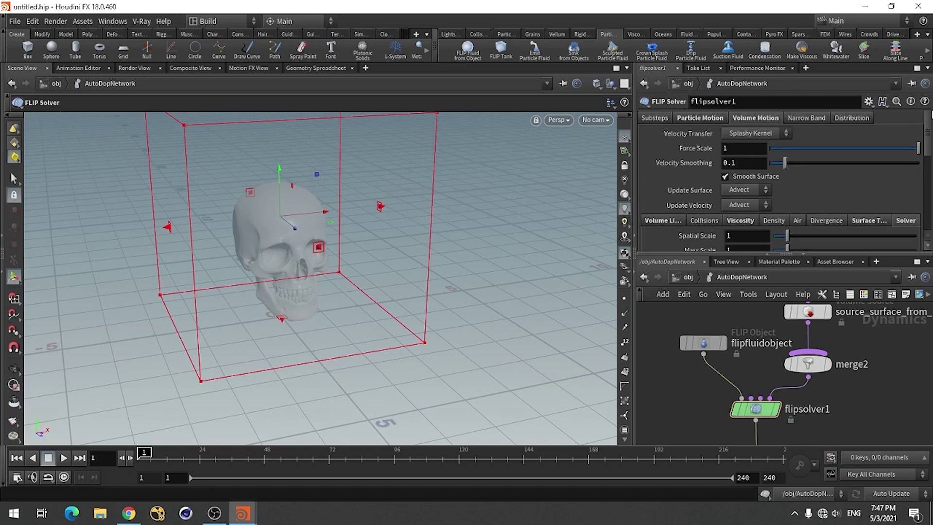
# Set both the minimum and maximum substeps of the FLIP solver to 4.
pyautogui.click(703, 117)
pyautogui.click(655, 117)
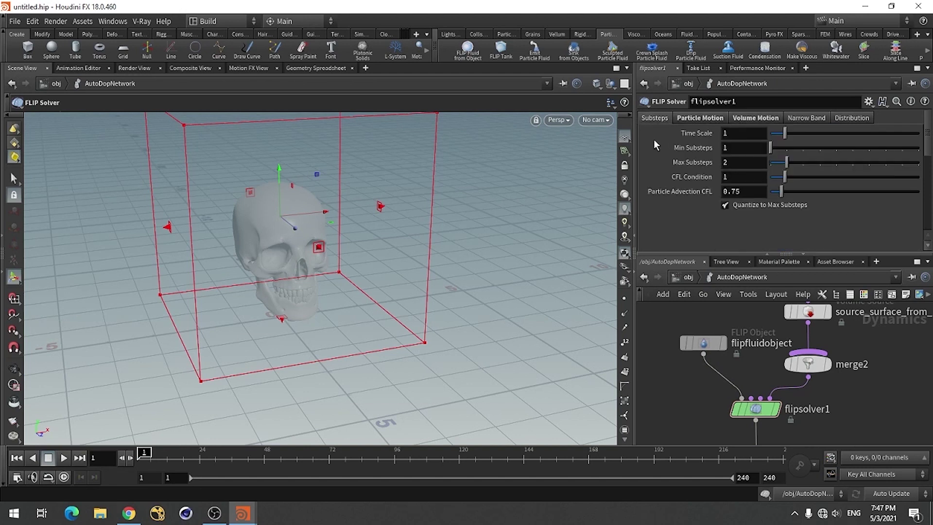
pyautogui.click(738, 148)
pyautogui.write('4')
pyautogui.click(736, 164)
pyautogui.write('4')
pyautogui.press('Return')
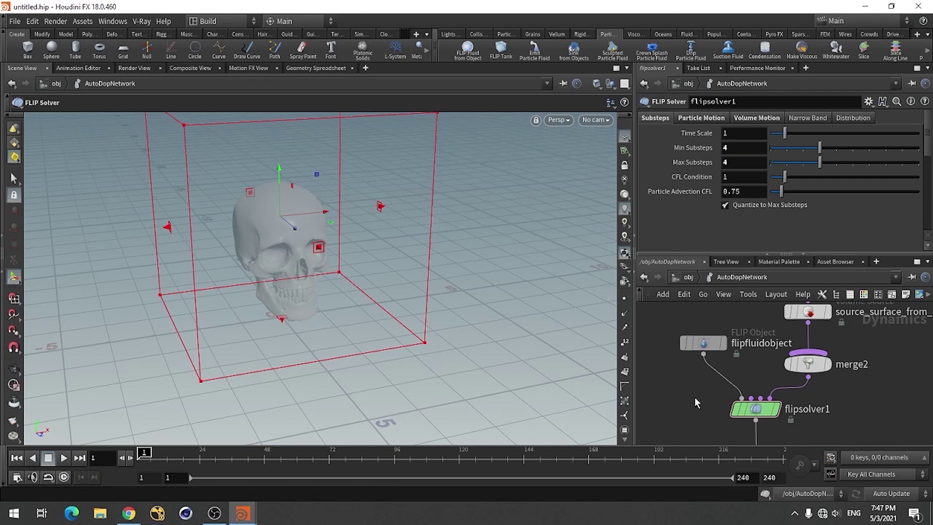
# Save the scene to the Desktop as Tute.hip.
pyautogui.hotkey('ctrl', 's')
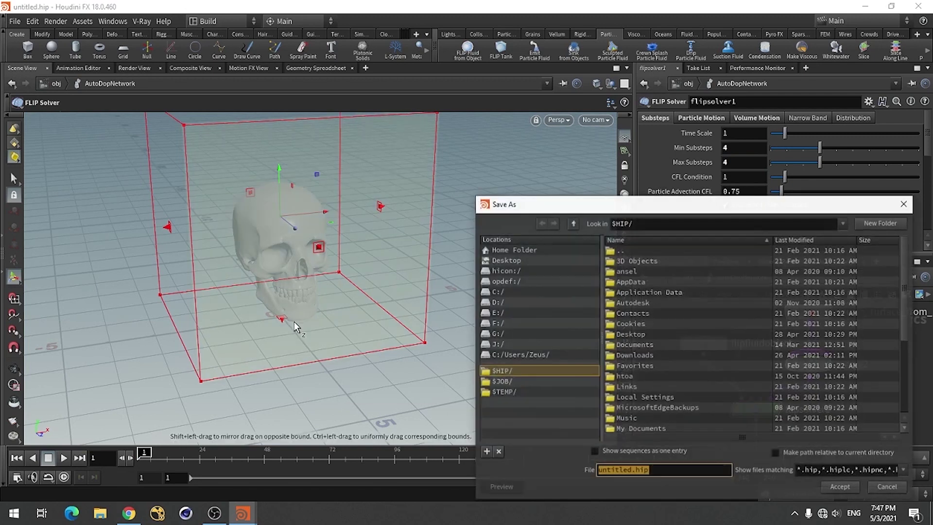
pyautogui.moveTo(713, 206); pyautogui.dragTo(476, 127)
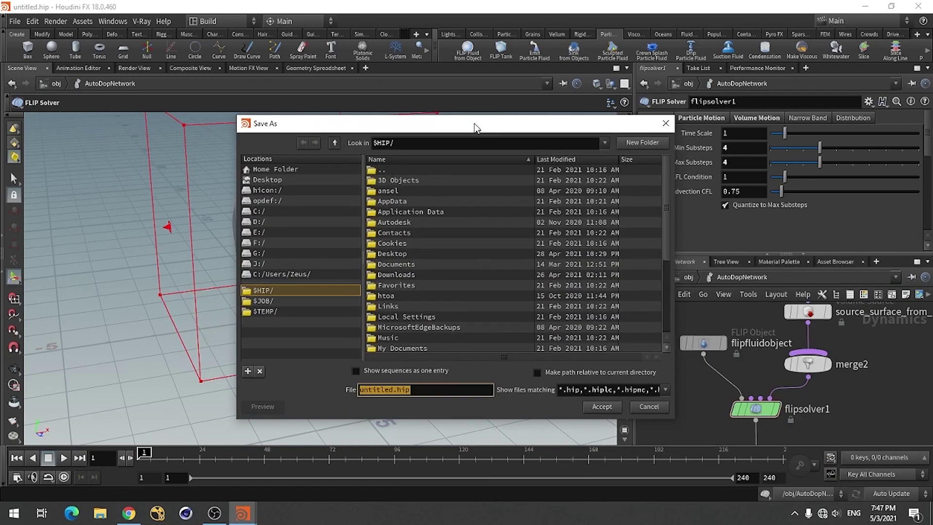
pyautogui.click(266, 179)
pyautogui.doubleClick(391, 388)
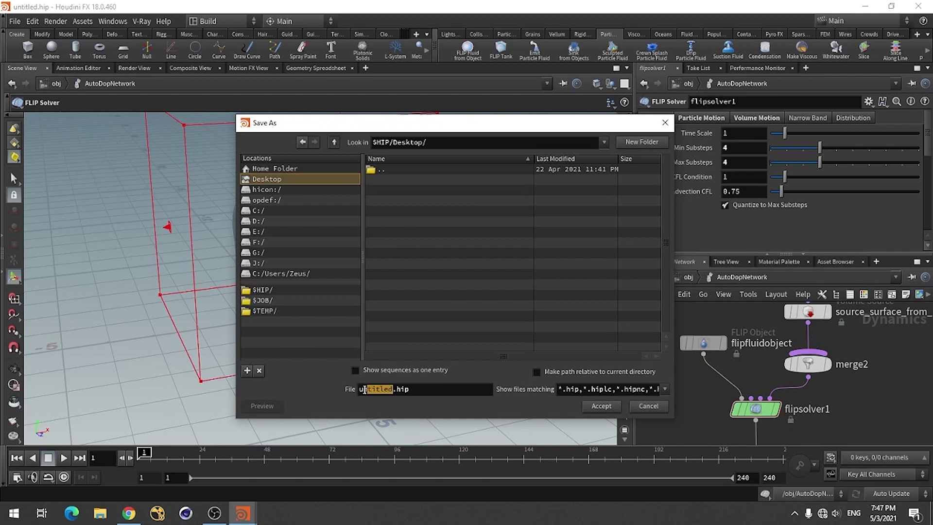
pyautogui.write('Tuto')
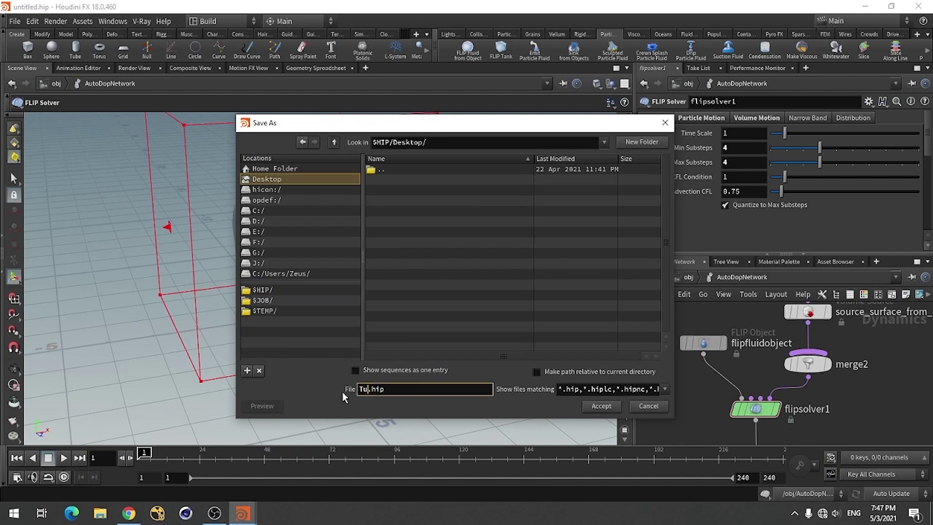
pyautogui.click(595, 405)
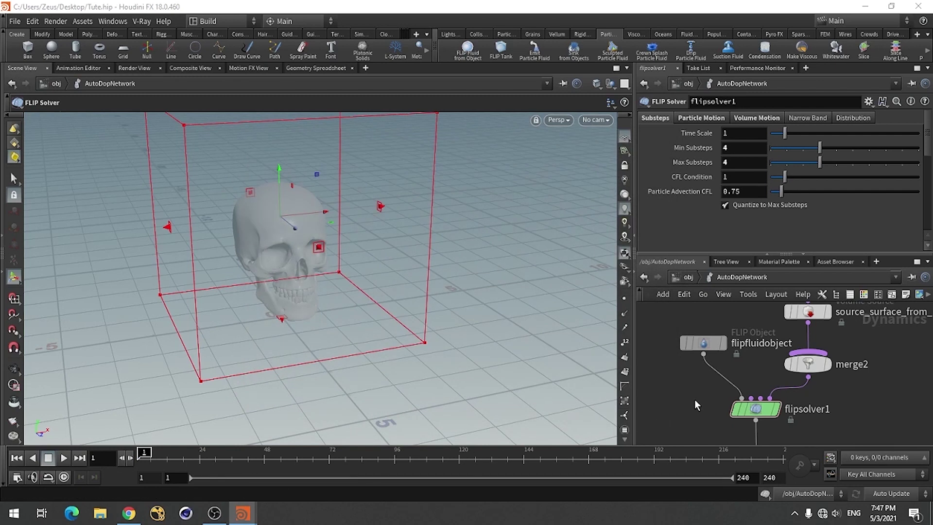
# Play the simulation to check how the fluid meets the skull, stop it, and return to the object level at frame 1.
pyautogui.click(64, 458)
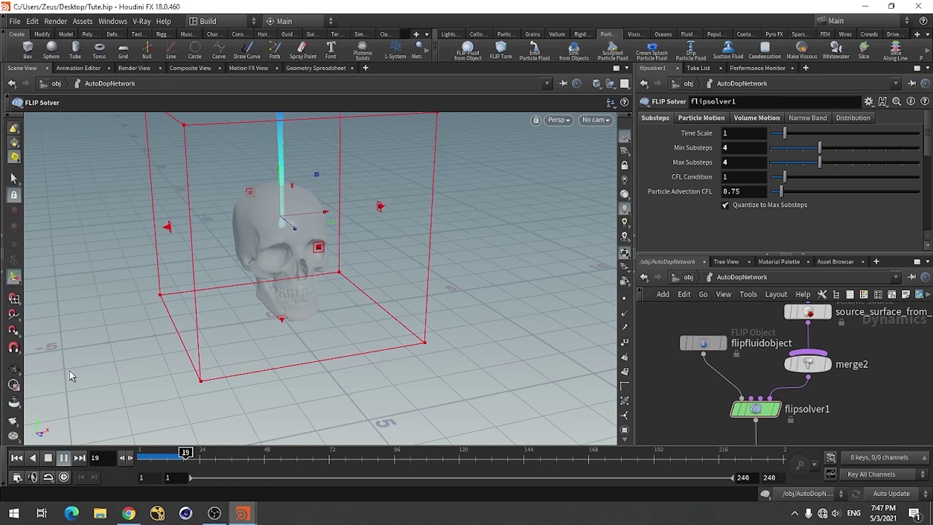
pyautogui.click(48, 458)
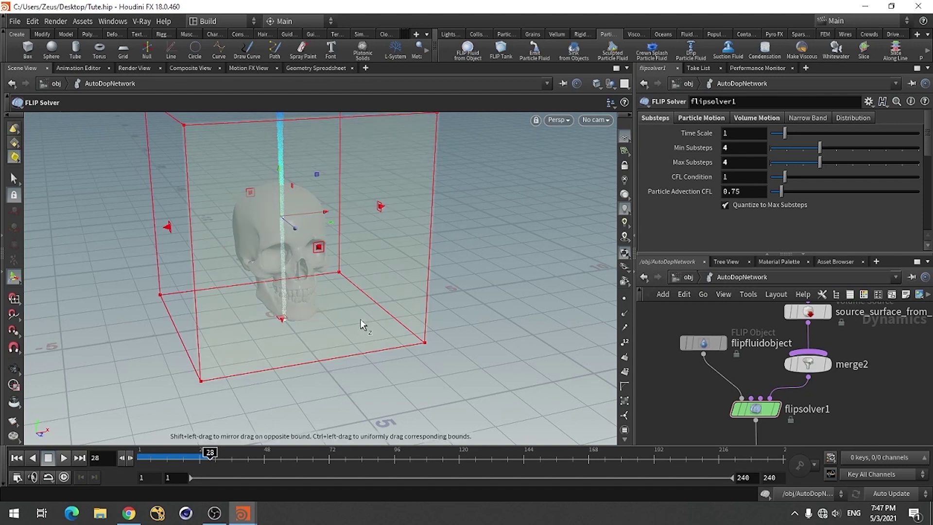
pyautogui.click(688, 277)
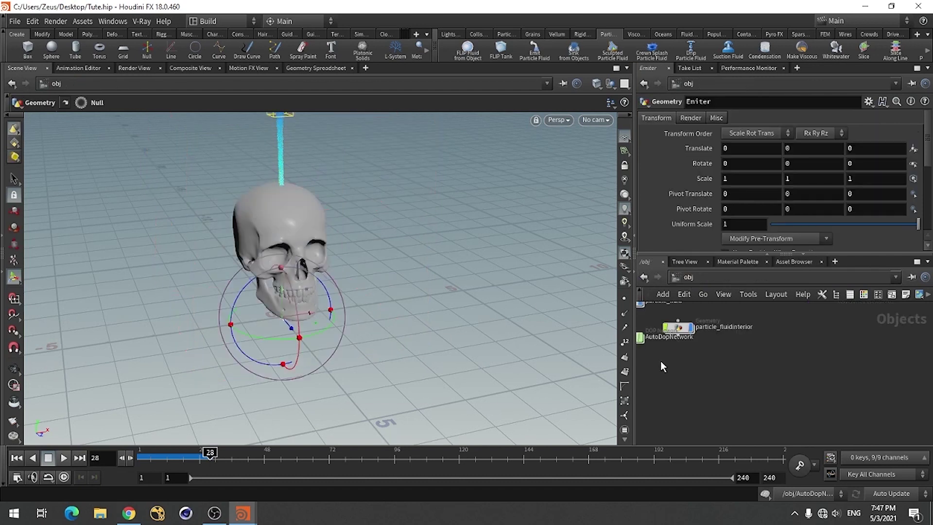
pyautogui.click(16, 458)
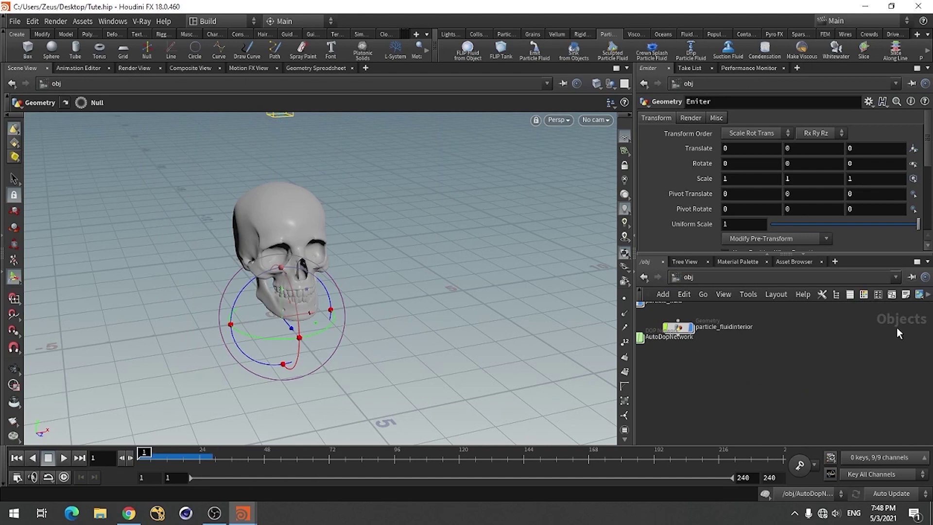
# Lay out the object-level nodes and delete the particle_fluidinterior object.
pyautogui.click(835, 382)
pyautogui.press('h')
pyautogui.press('l')
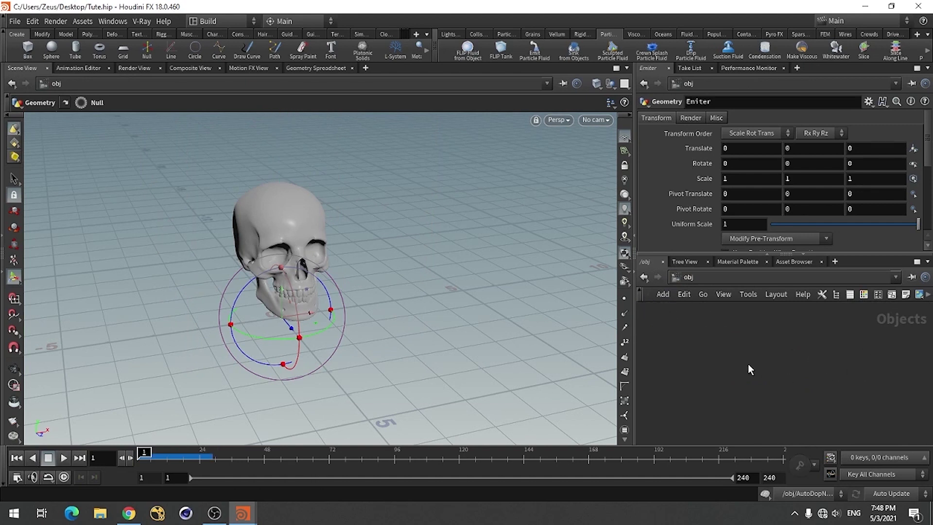
pyautogui.press('l')
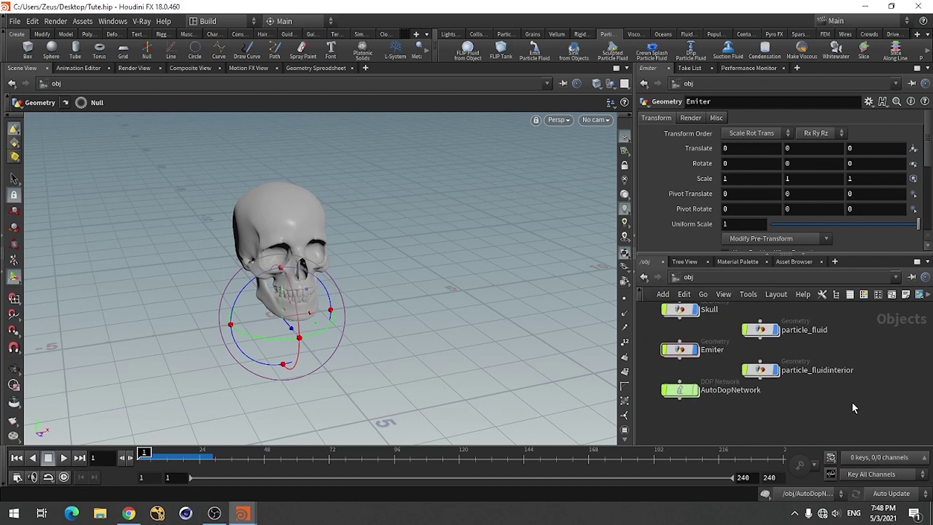
pyautogui.click(779, 376)
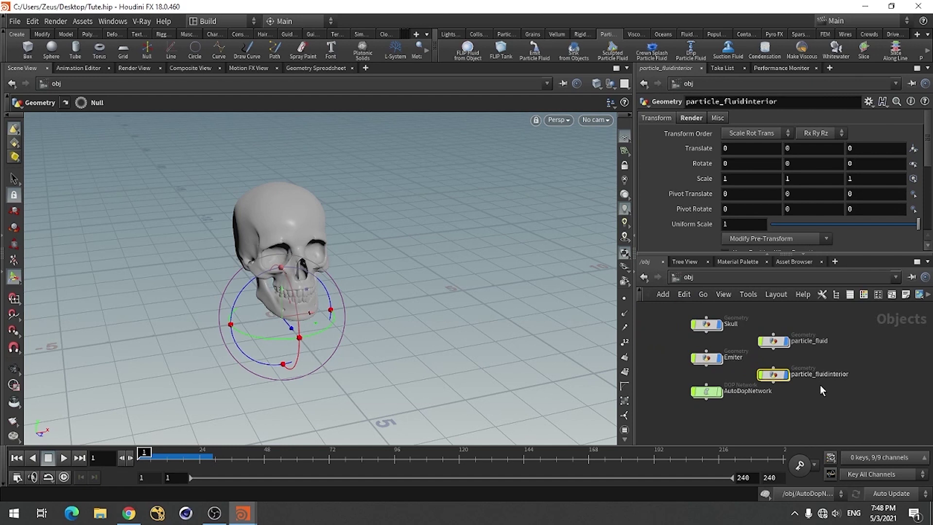
pyautogui.press('Delete')
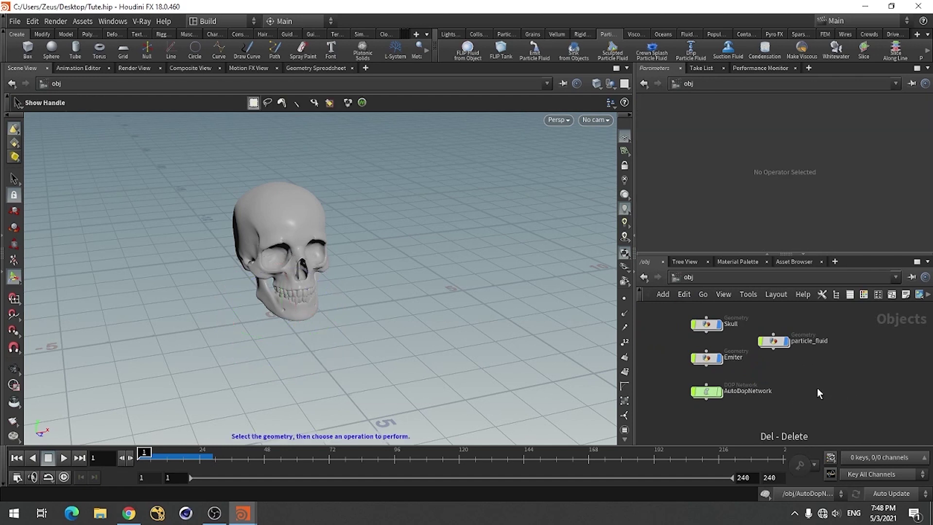
# Make the Skull a Static Object collider for the simulation and return inside the AutoDopNetwork.
pyautogui.doubleClick(707, 391)
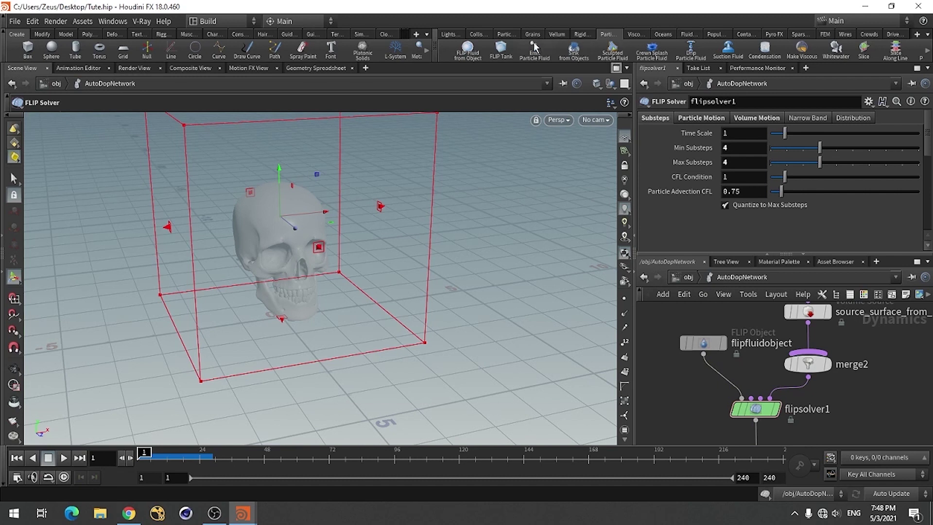
pyautogui.click(486, 34)
pyautogui.click(454, 48)
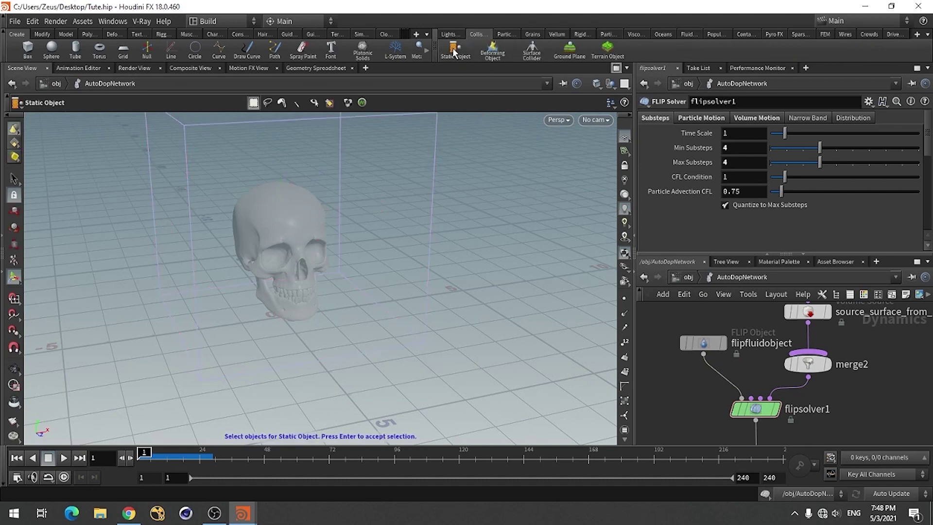
pyautogui.click(261, 220)
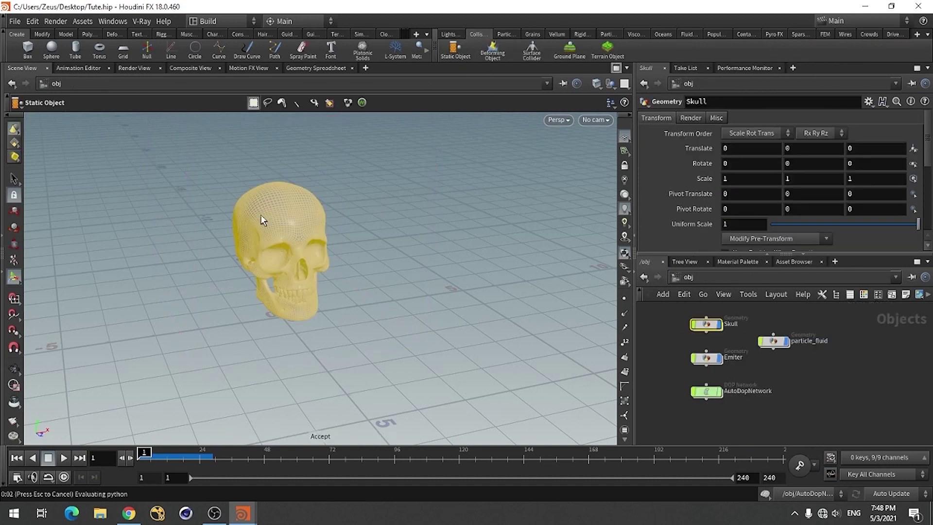
pyautogui.press('Return')
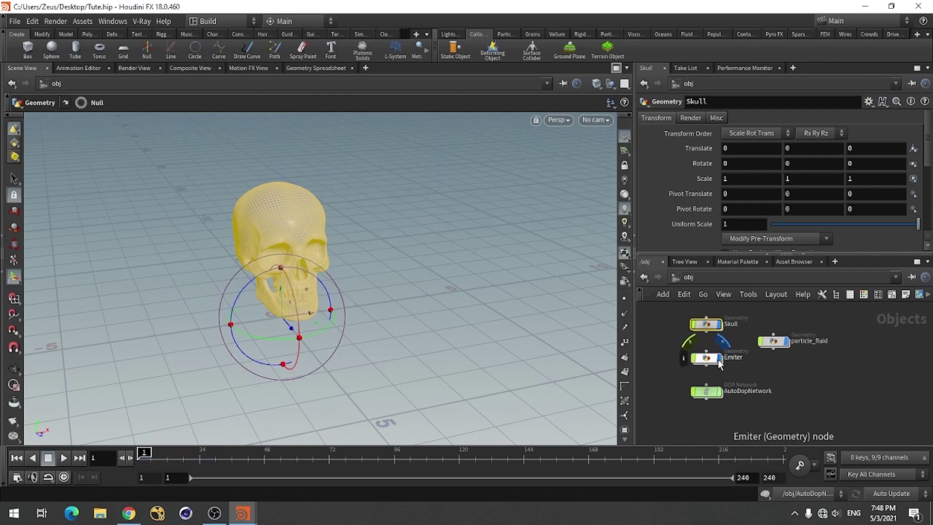
pyautogui.doubleClick(708, 395)
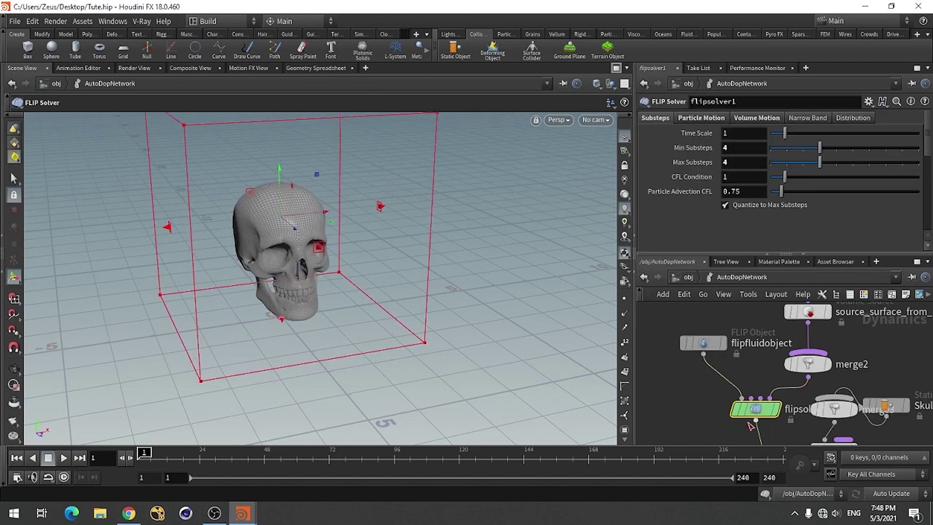
# Lay out the AutoDopNetwork nodes and set the Skull static object's RBD Solver volume Division Size to 0.01.
pyautogui.scroll(-6, 753, 373)
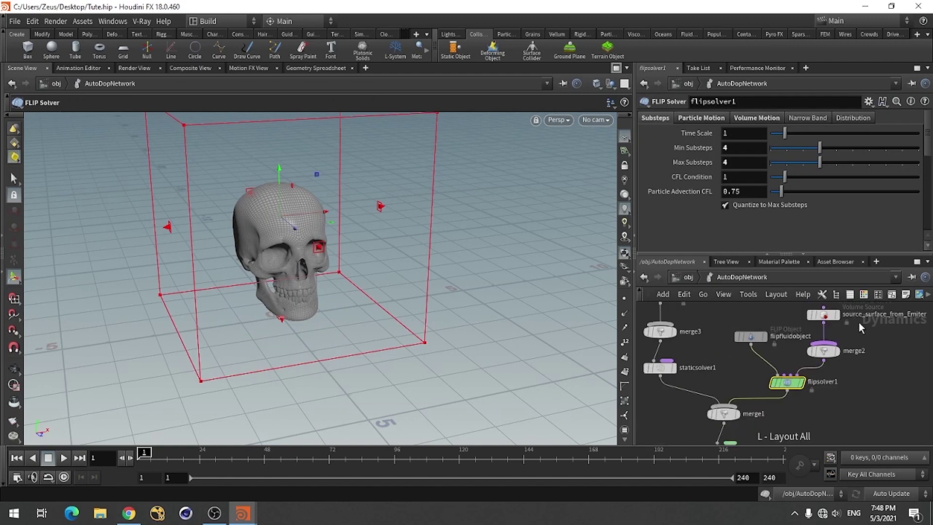
pyautogui.scroll(3, 745, 323)
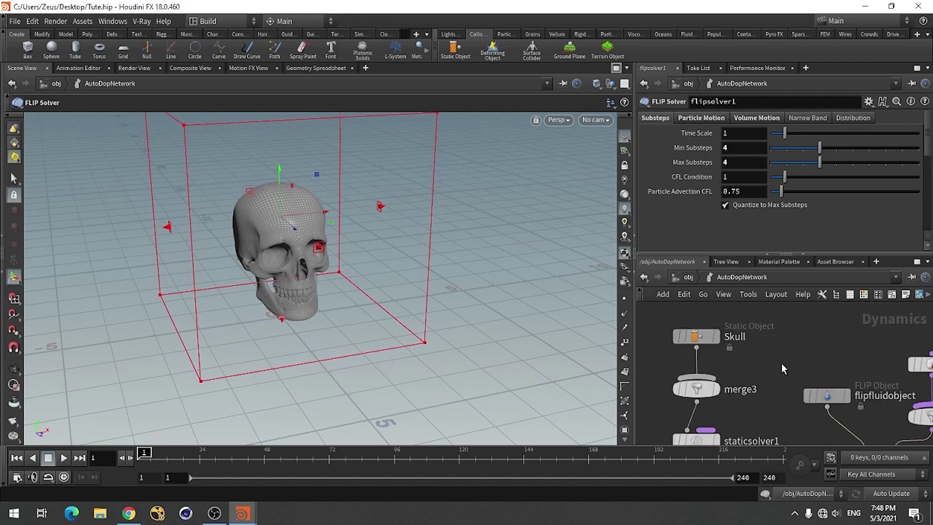
pyautogui.click(700, 339)
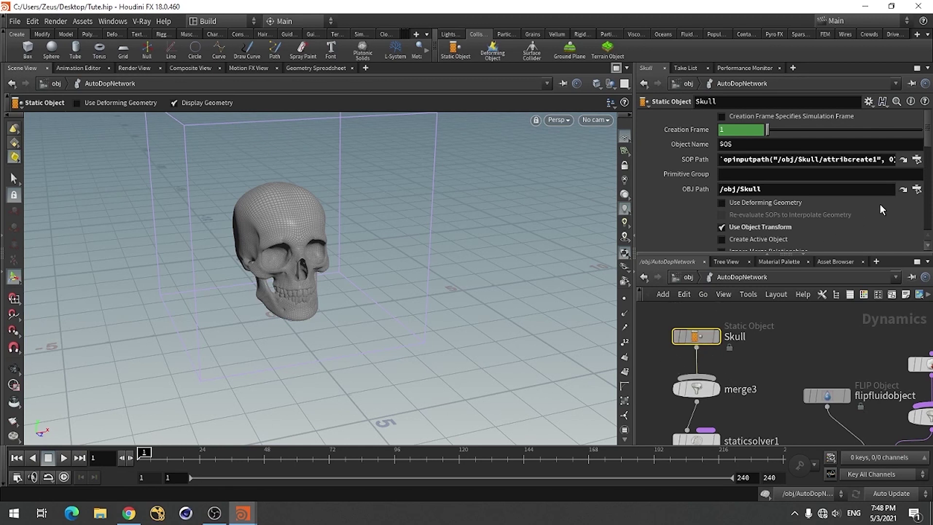
pyautogui.moveTo(930, 139); pyautogui.dragTo(929, 172)
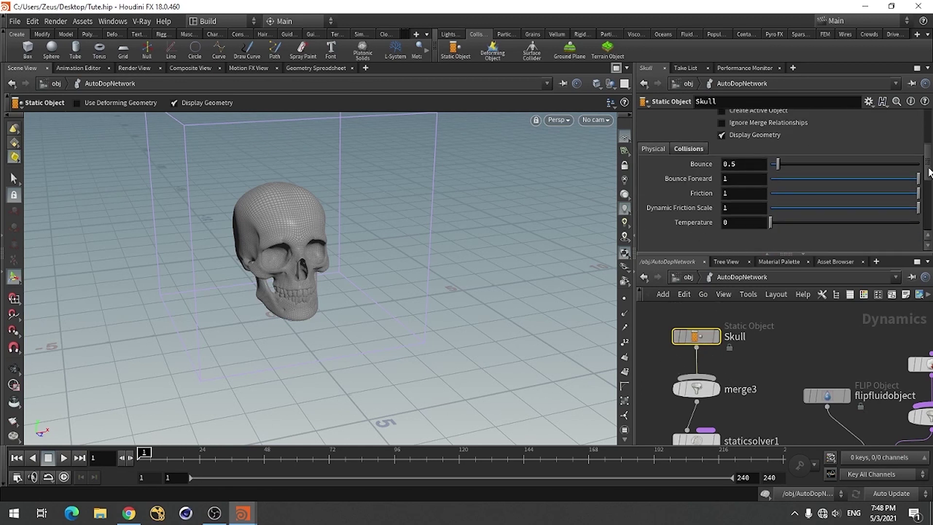
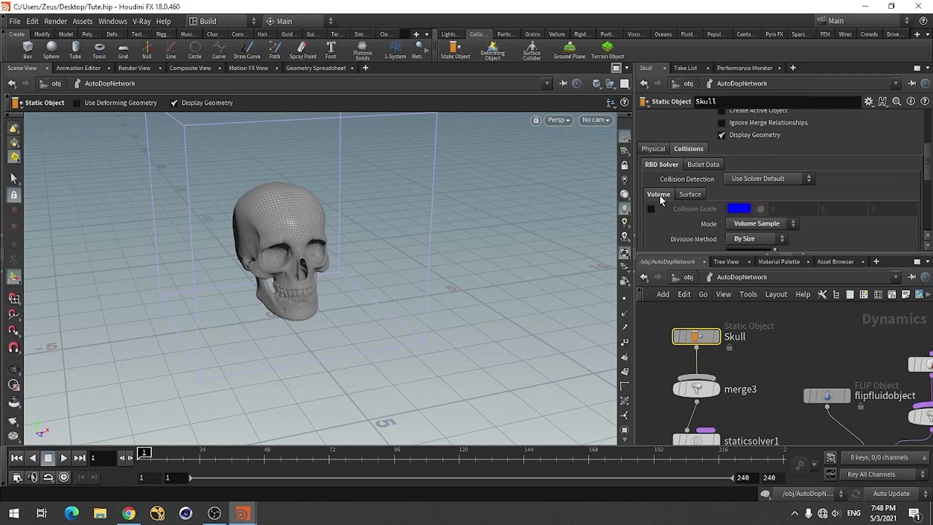
pyautogui.scroll(-2, 769, 215)
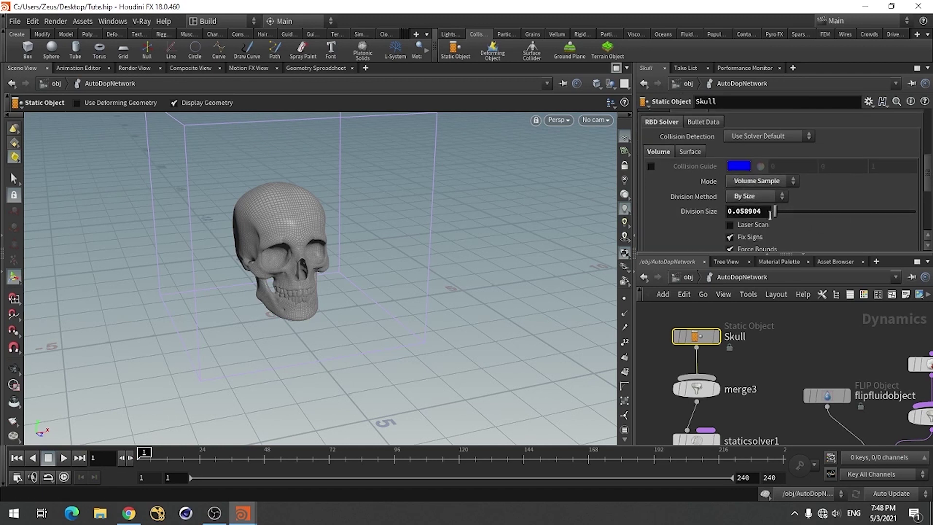
pyautogui.click(767, 213)
pyautogui.write('1')
pyautogui.press('Return')
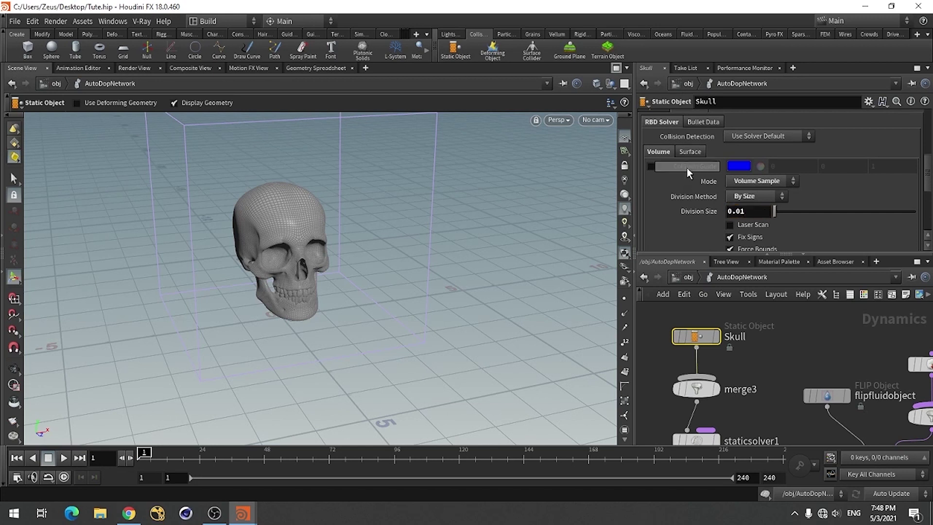
# Set the Skull's Bullet Data geometry representation to Concave.
pyautogui.click(702, 121)
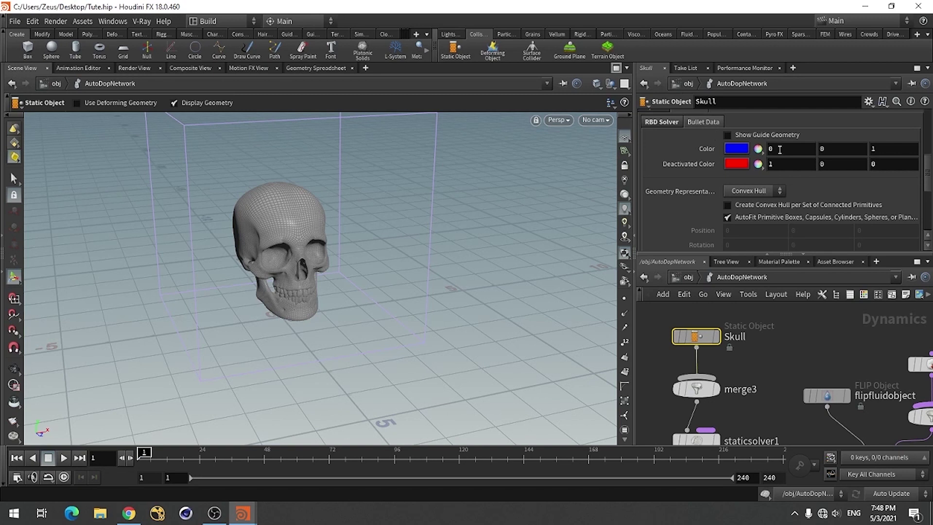
pyautogui.scroll(3, 827, 198)
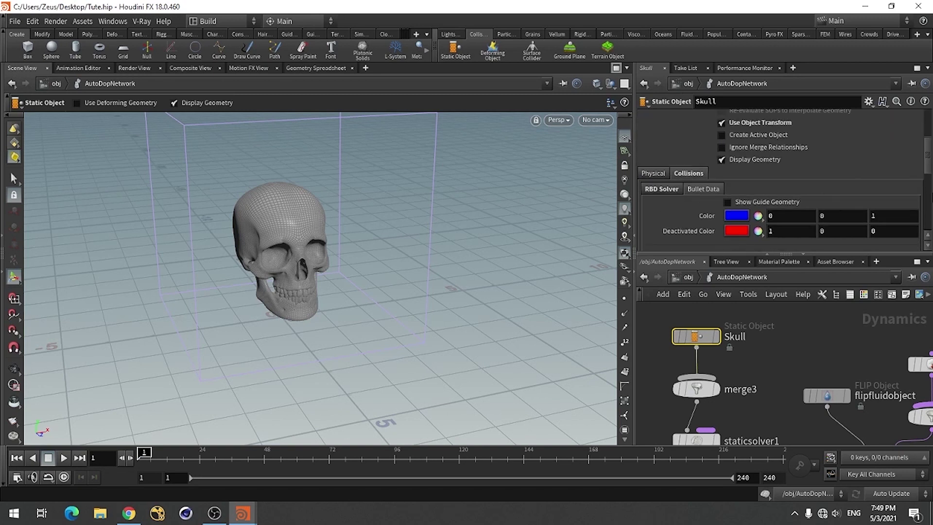
pyautogui.moveTo(929, 151); pyautogui.dragTo(929, 177)
pyautogui.click(766, 159)
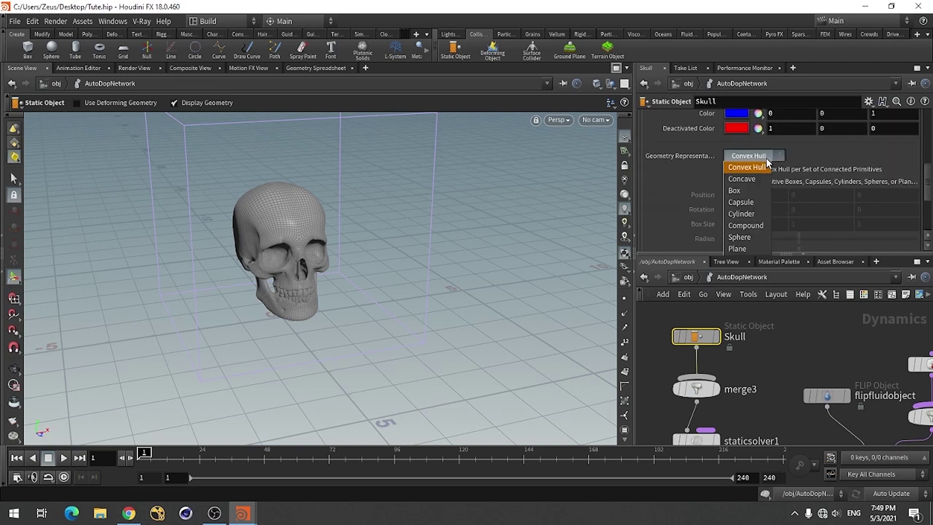
pyautogui.click(756, 173)
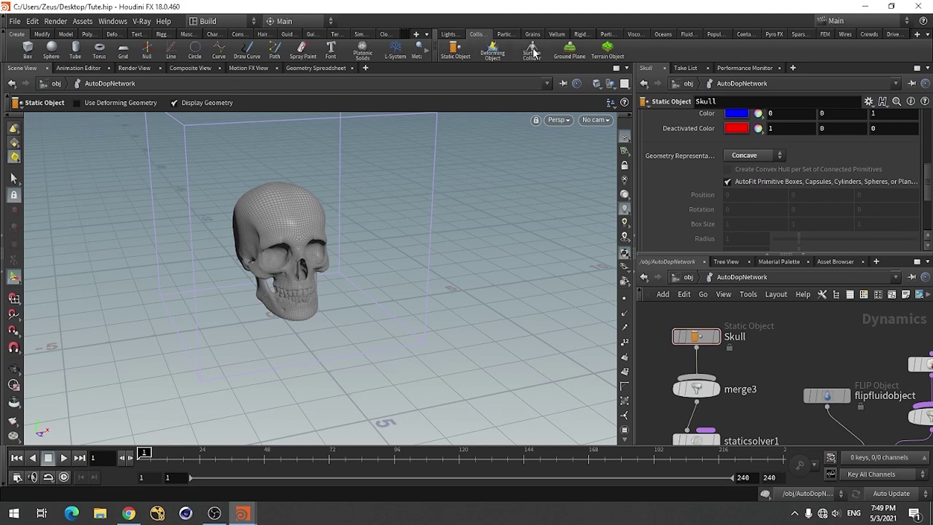
# Add a Ground Plane collider to the simulation and turn off its proxy geometry display inside the AutoDopNetwork.
pyautogui.click(570, 49)
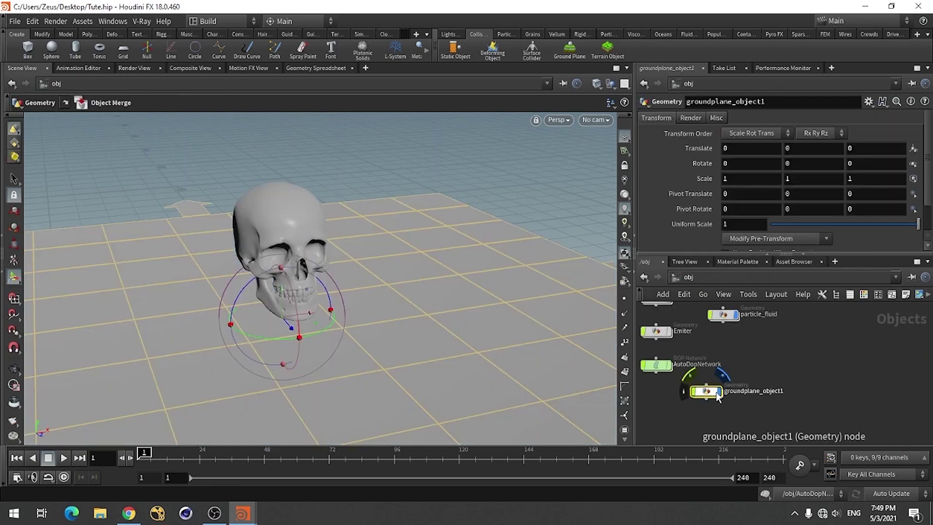
pyautogui.doubleClick(657, 366)
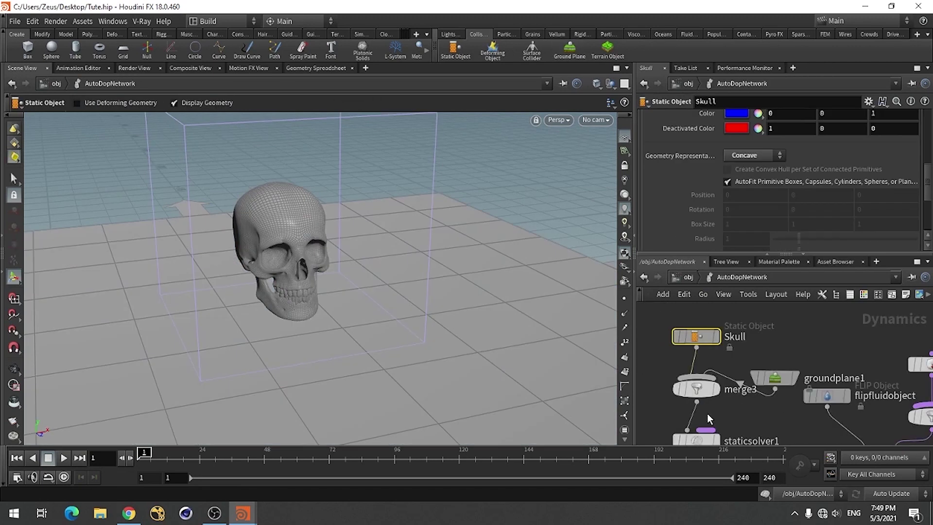
pyautogui.scroll(-1, 777, 411)
pyautogui.press('l')
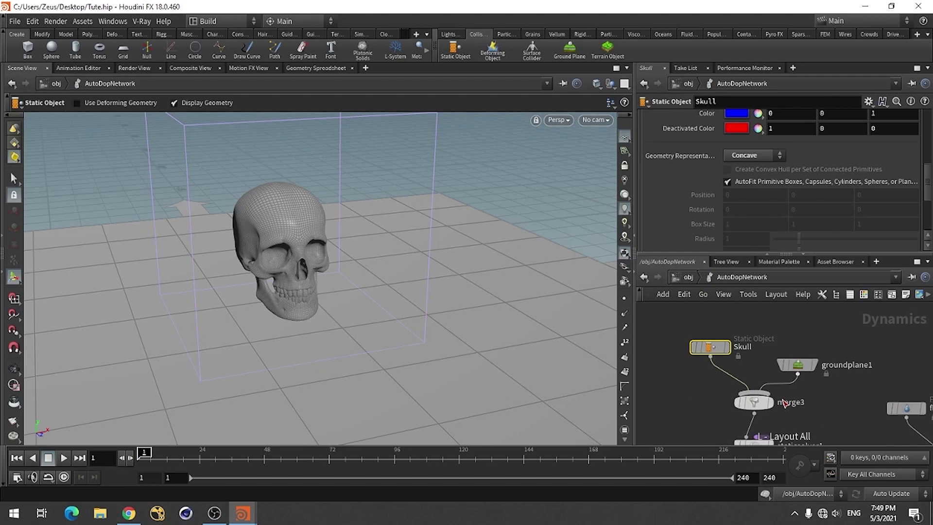
pyautogui.click(795, 371)
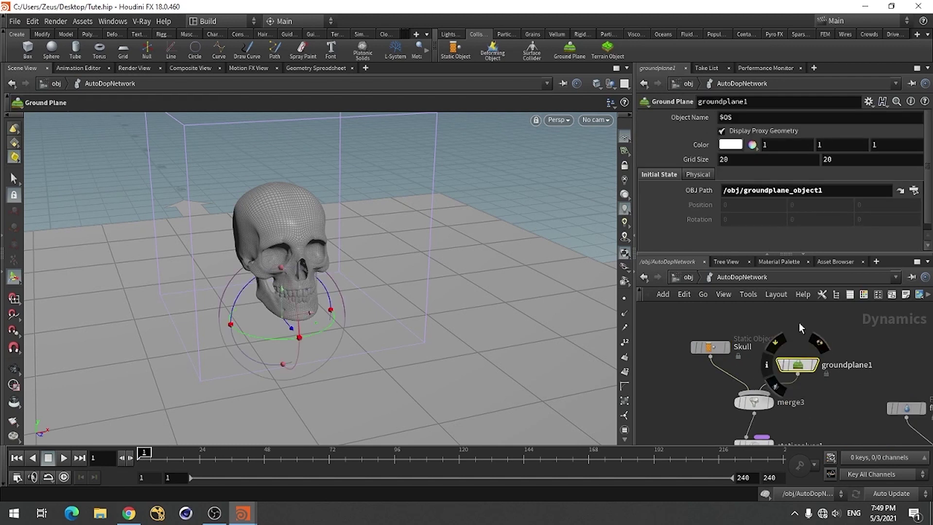
pyautogui.click(746, 327)
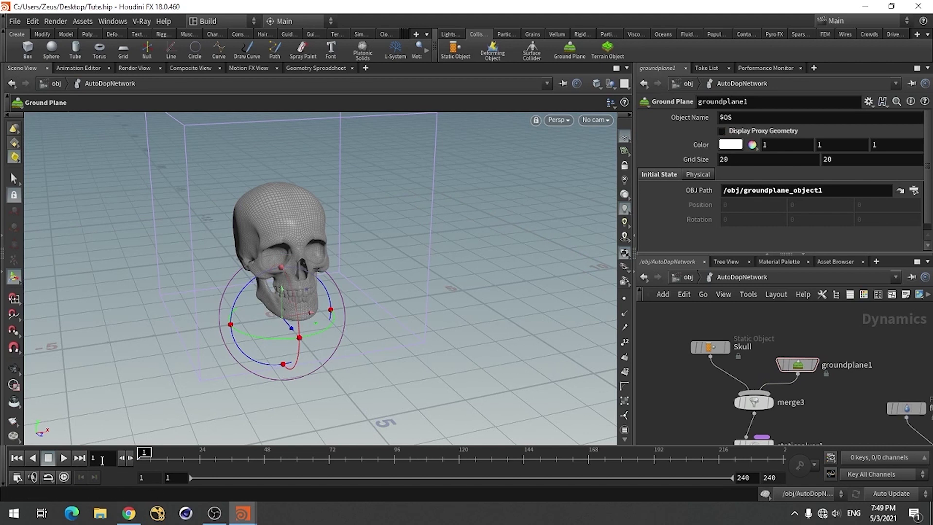
# Play the simulation, stop it, examine the fluid flow over the skull from several angles and frames, and return to frame 1.
pyautogui.click(64, 457)
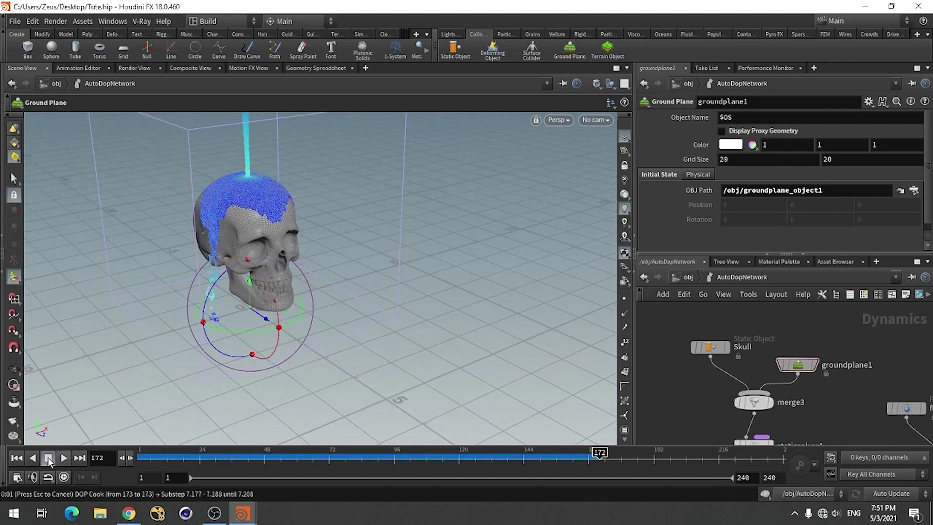
pyautogui.click(49, 459)
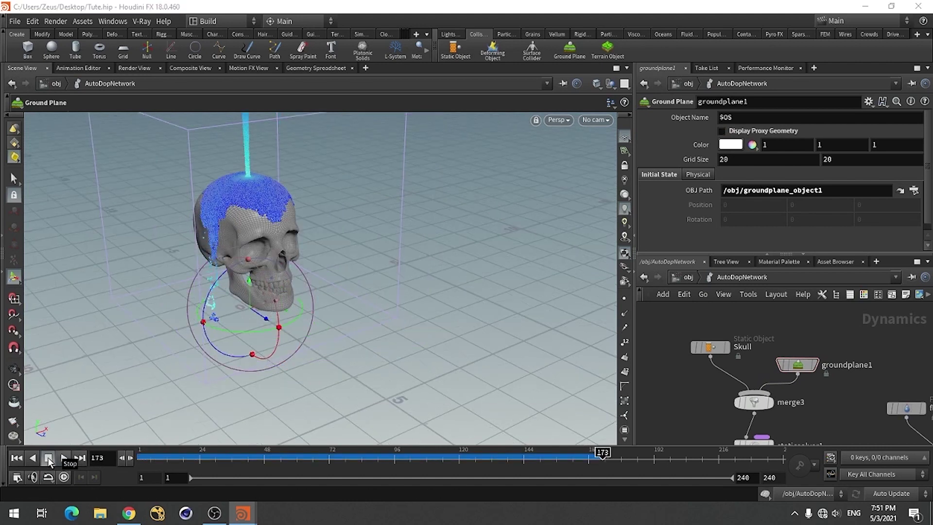
pyautogui.press('Escape')
pyautogui.moveTo(133, 319); pyautogui.dragTo(369, 303)
pyautogui.press('Return')
pyautogui.moveTo(602, 453); pyautogui.dragTo(435, 457)
pyautogui.scroll(10, 240, 254)
pyautogui.press('Escape')
pyautogui.moveTo(385, 293); pyautogui.dragTo(312, 319)
pyautogui.press('Return')
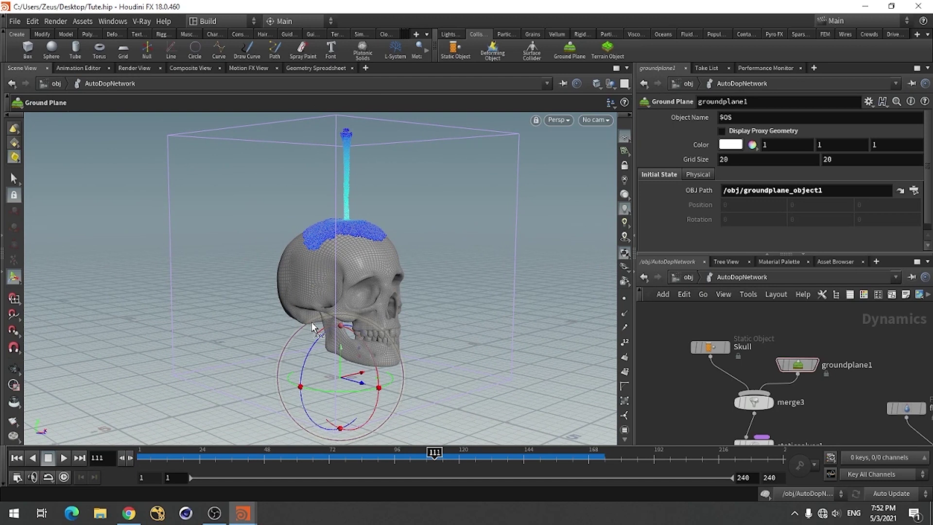
pyautogui.click(16, 457)
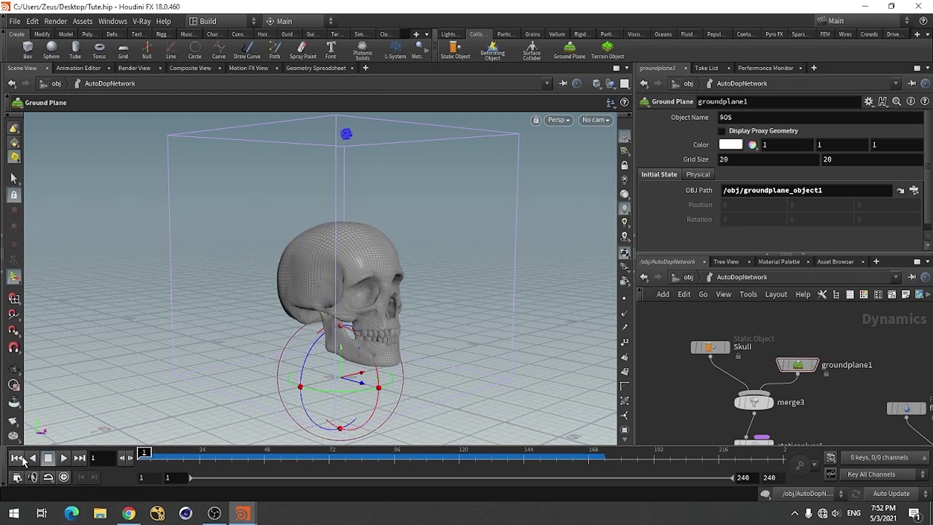
# Insert a Point Velocity node between create_surface and OUT_surface inside the Emiter object.
pyautogui.click(686, 278)
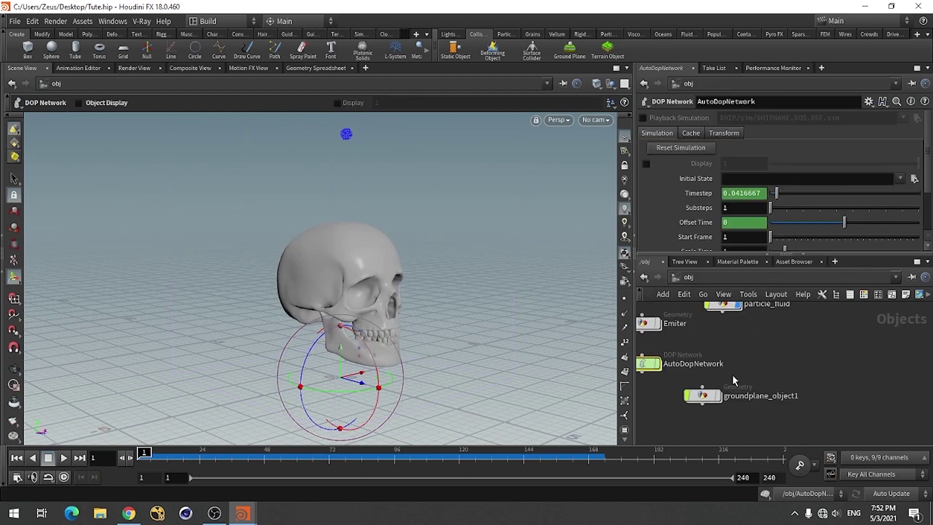
pyautogui.press('h')
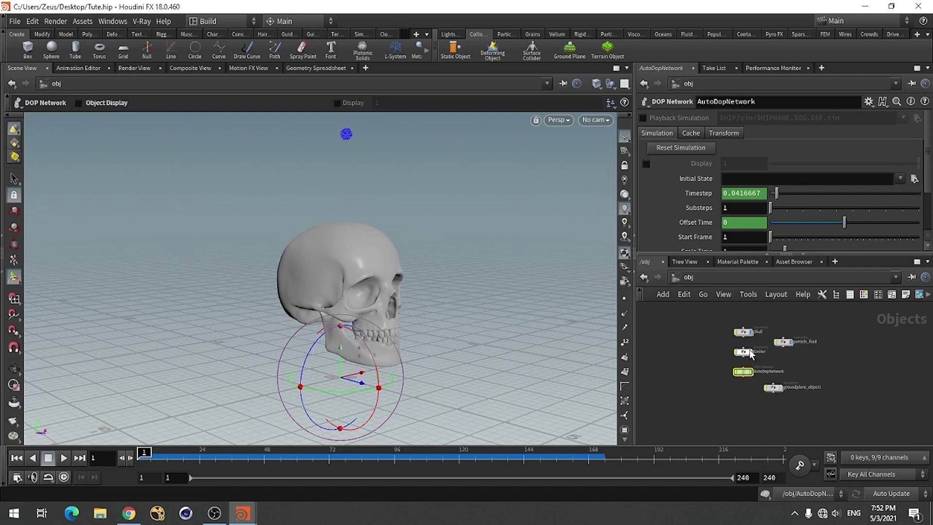
pyautogui.scroll(4, 736, 359)
pyautogui.doubleClick(735, 361)
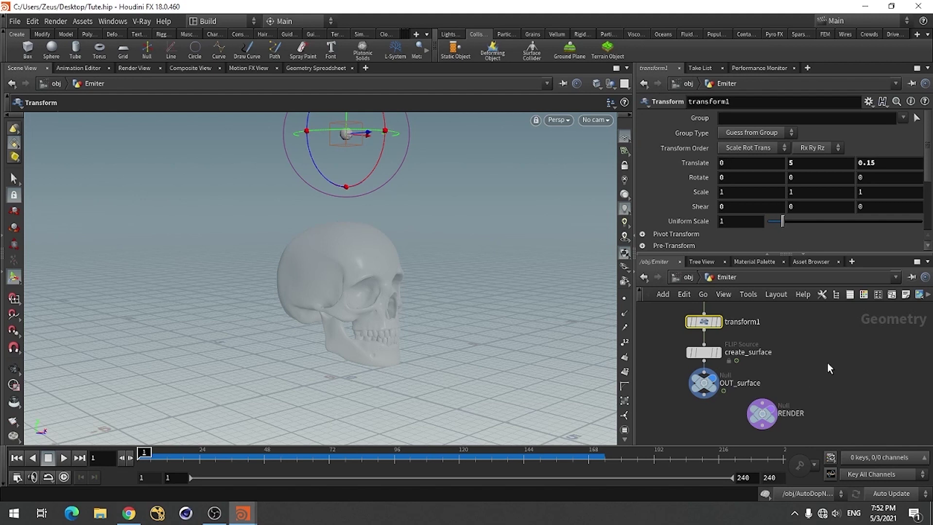
pyautogui.press('Tab')
pyautogui.write('poi')
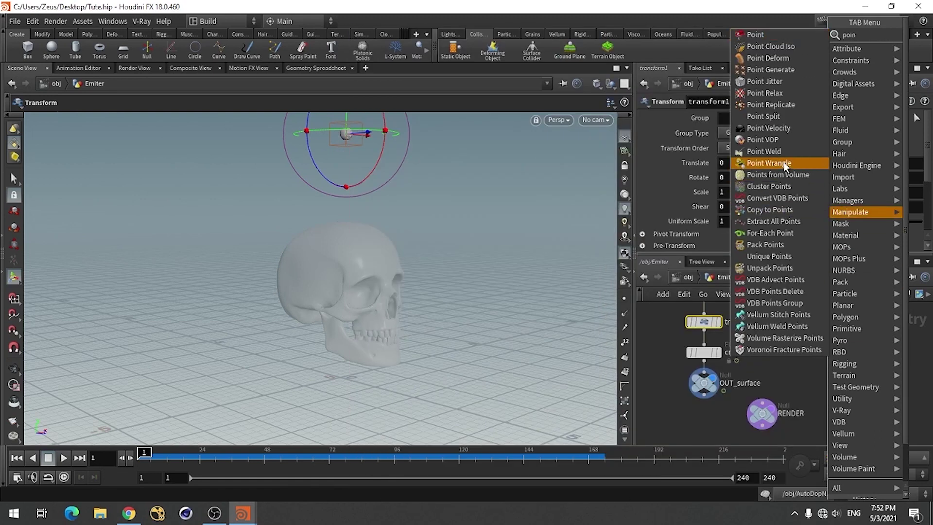
pyautogui.click(783, 131)
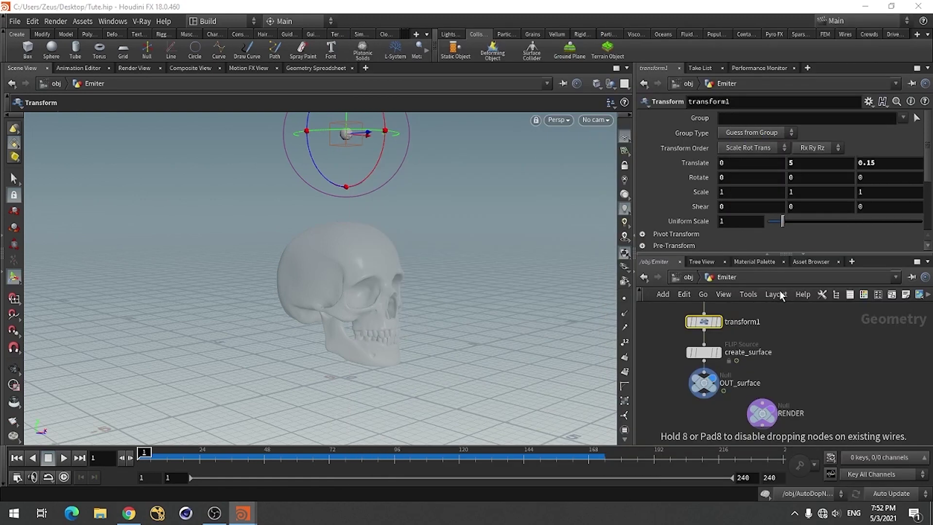
pyautogui.click(706, 374)
pyautogui.moveTo(706, 376); pyautogui.dragTo(706, 382)
pyautogui.click(704, 361)
pyautogui.click(719, 384)
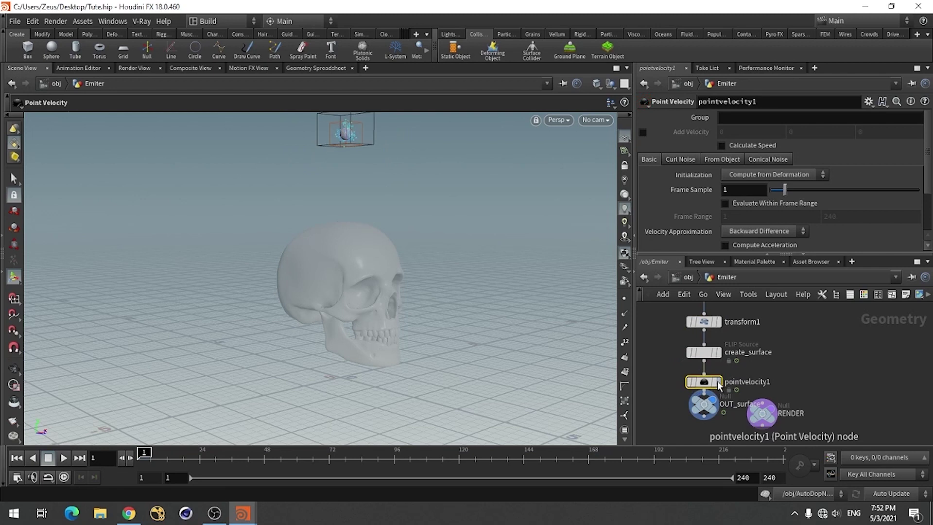
# Enable Add Curl Noise on the Point Velocity node and set the noise Scale to 0.1.
pyautogui.click(681, 160)
pyautogui.click(725, 174)
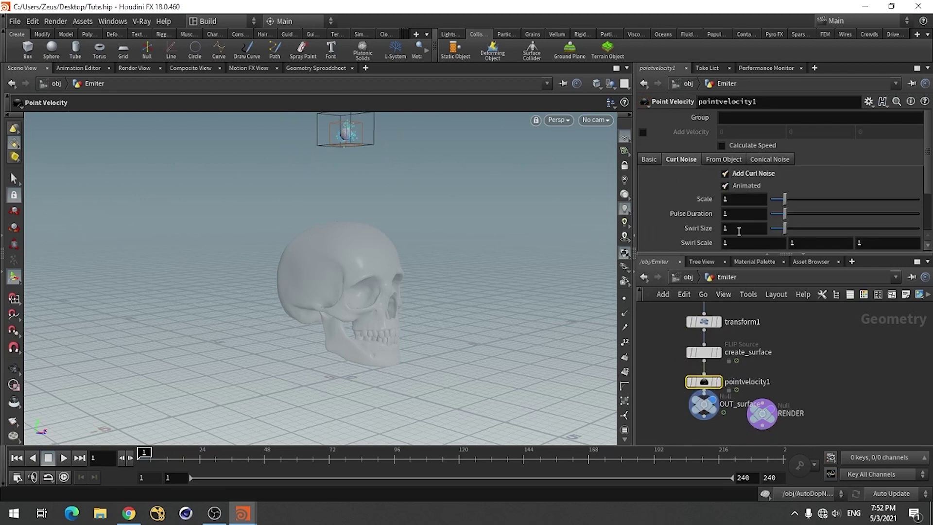
pyautogui.doubleClick(742, 203)
pyautogui.write('.1')
pyautogui.press('Return')
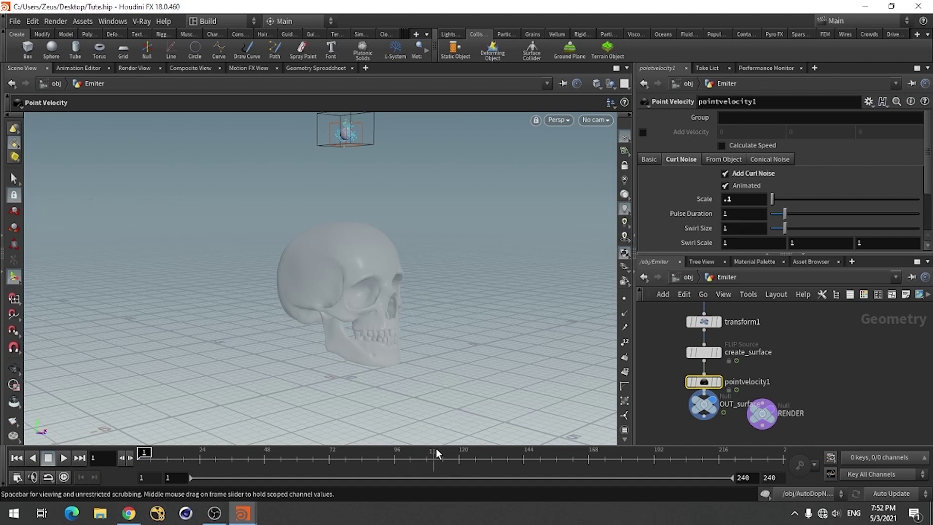
pyautogui.click(827, 353)
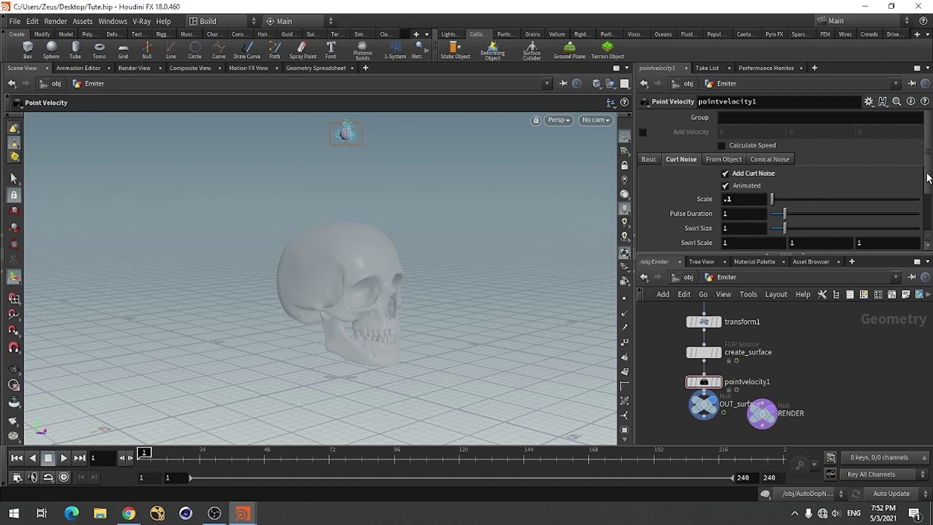
pyautogui.scroll(-3, 926, 180)
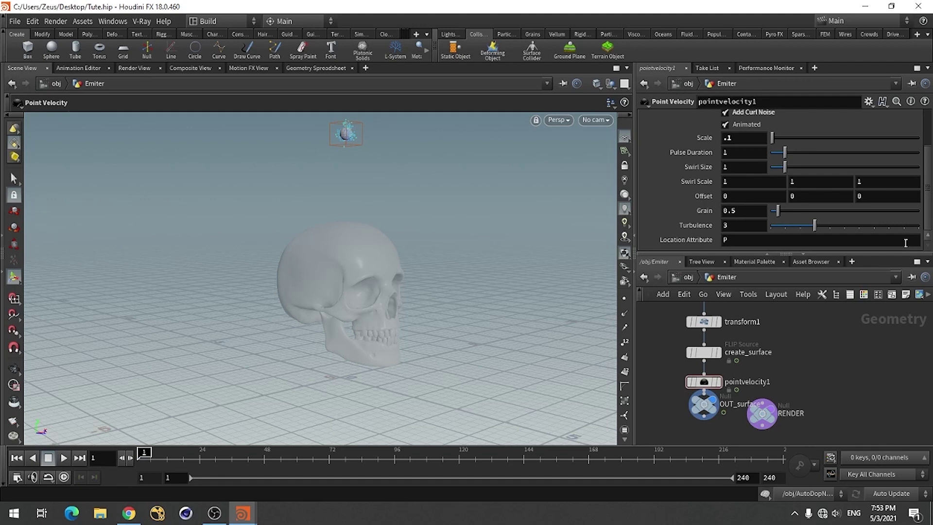
# Play the simulation in the AutoDopNetwork, inspect how the noisy fluid stream hits the skull at frame 46, and return to the object level.
pyautogui.click(683, 280)
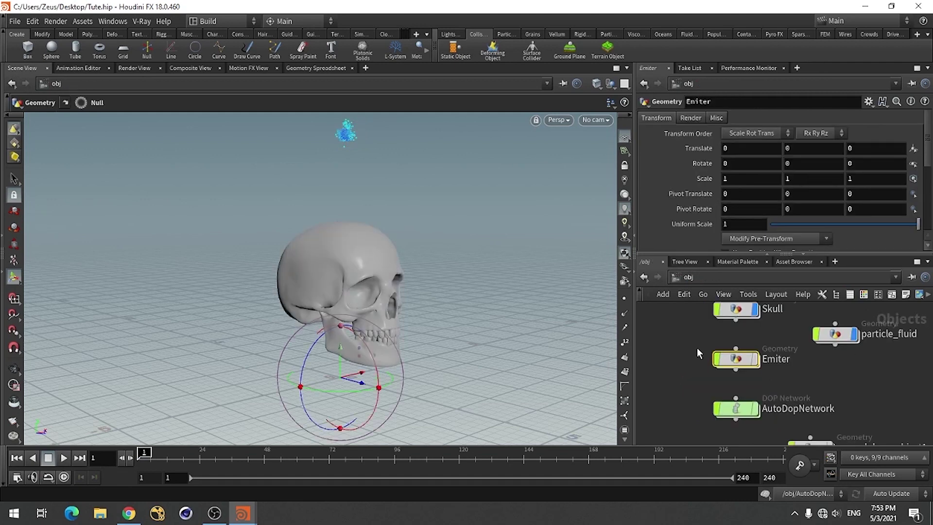
pyautogui.doubleClick(736, 408)
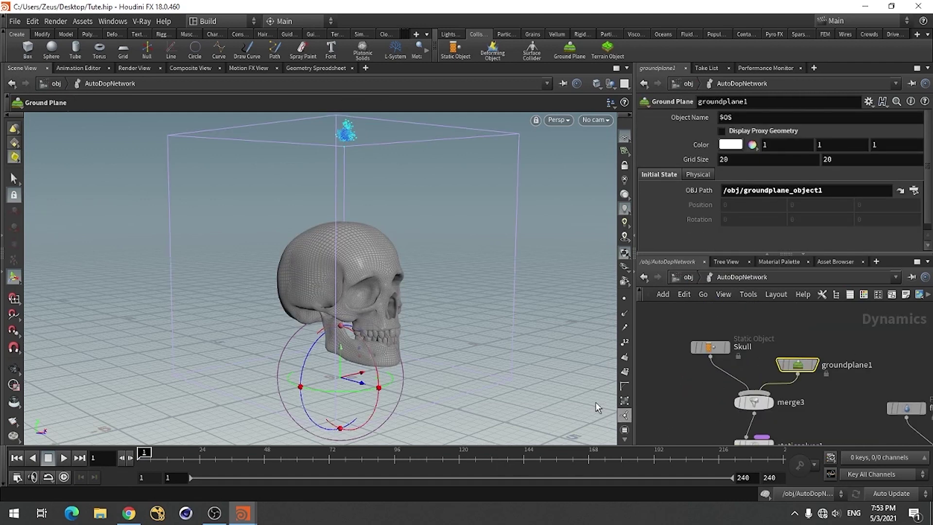
pyautogui.click(63, 457)
pyautogui.keyDown('alt'); pyautogui.moveTo(369, 282); pyautogui.dragTo(360, 438); pyautogui.keyUp('alt')
pyautogui.press('Escape')
pyautogui.press('Return')
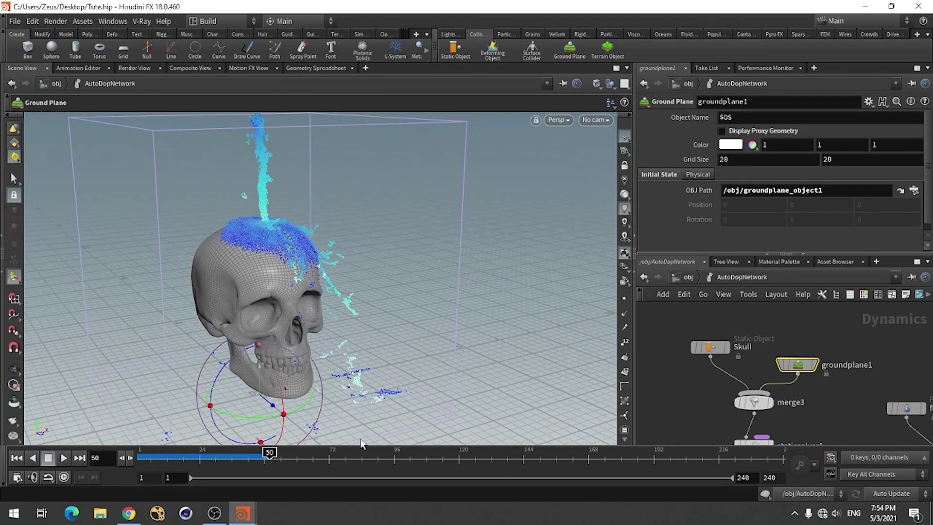
pyautogui.moveTo(270, 453)
pyautogui.mouseDown()
pyautogui.moveTo(206, 453)
pyautogui.moveTo(259, 454)
pyautogui.mouseUp()
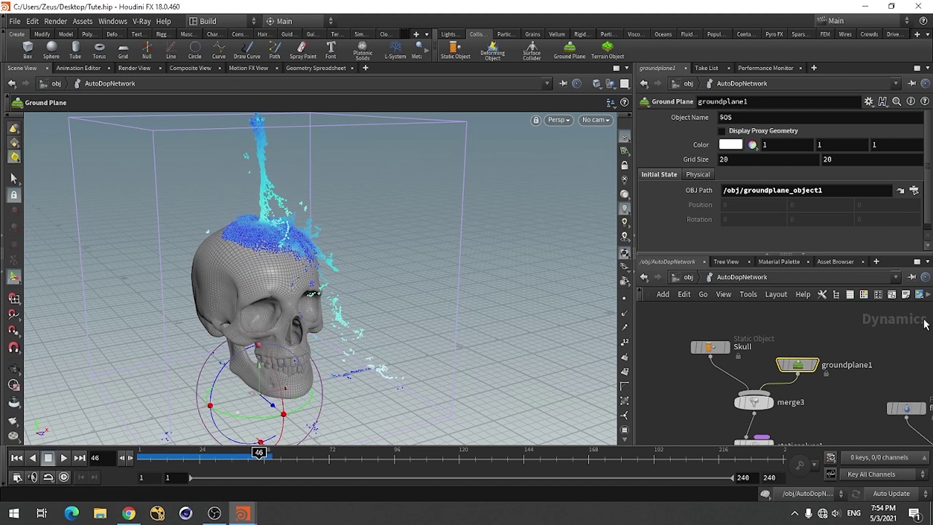
pyautogui.click(689, 278)
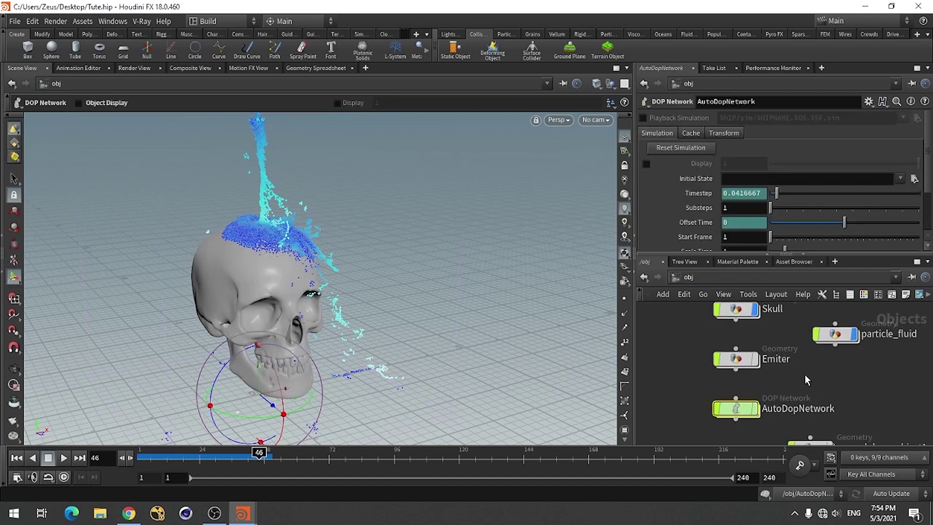
# Display the RENDER null inside the particle_fluid object so the meshed fluid surface replaces the particles.
pyautogui.scroll(-3, 719, 383)
pyautogui.doubleClick(789, 341)
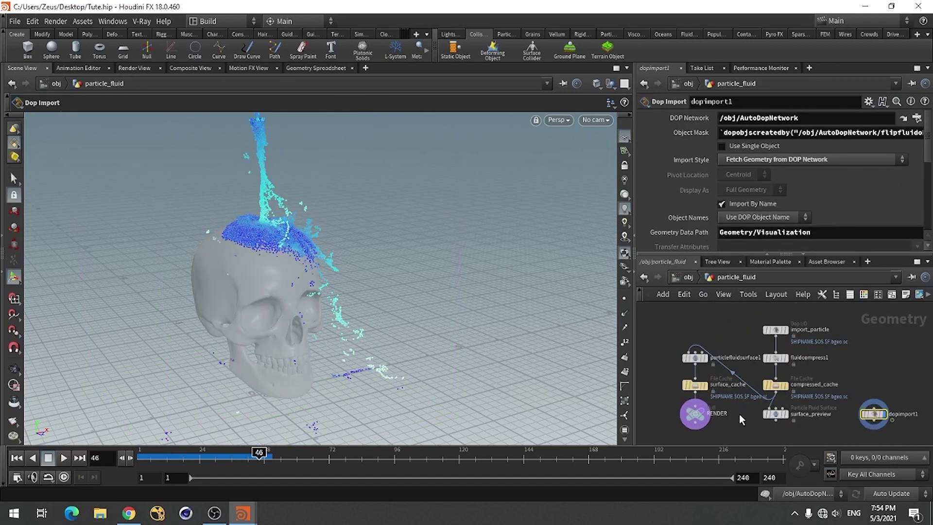
pyautogui.scroll(1, 690, 419)
pyautogui.moveTo(690, 420)
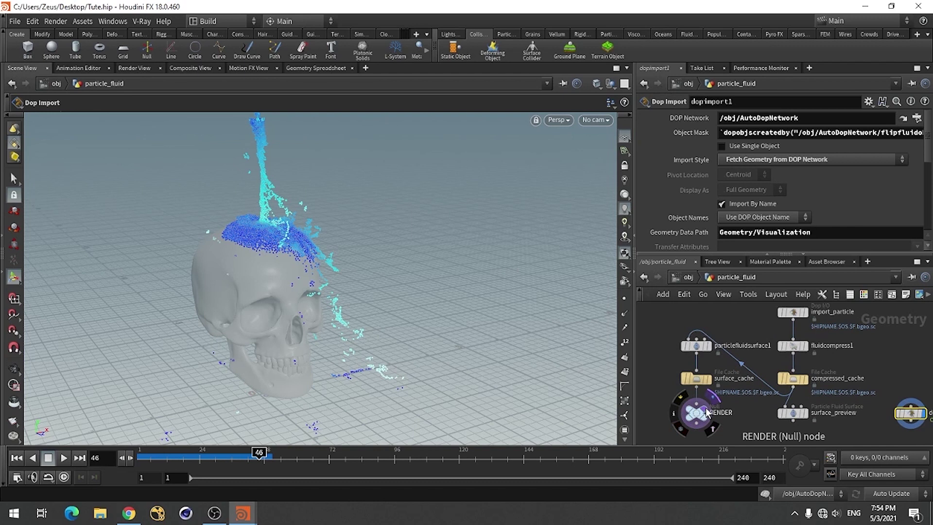
pyautogui.click(713, 398)
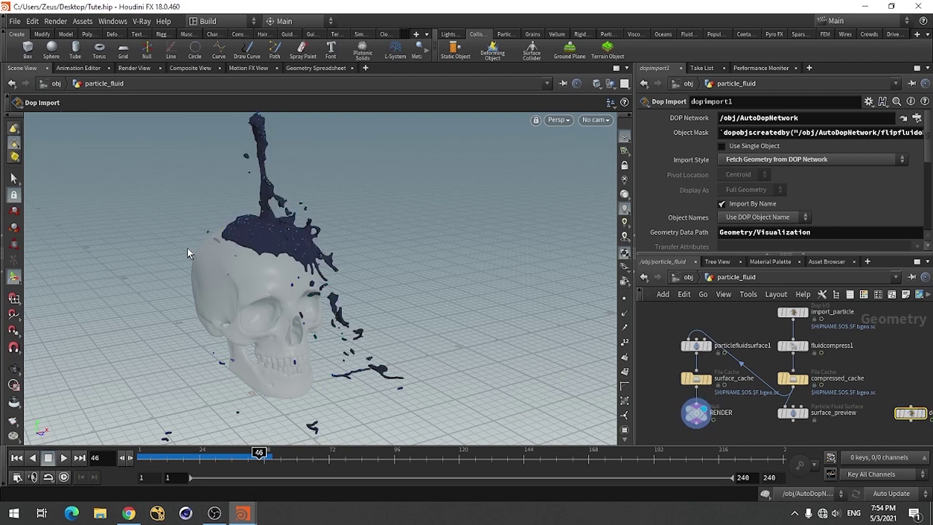
# Return to the object level and remove the basicliquid material from the particle_fluid object.
pyautogui.click(687, 277)
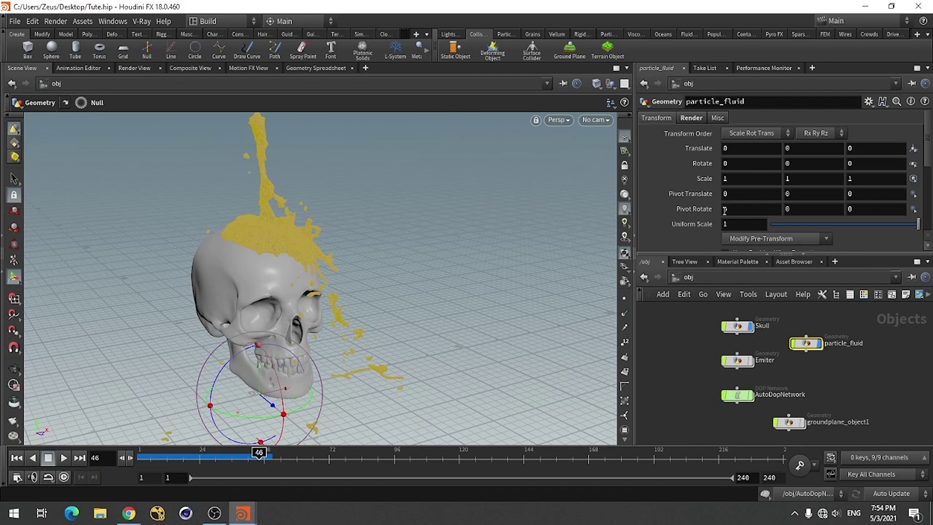
pyautogui.click(700, 118)
pyautogui.click(793, 134)
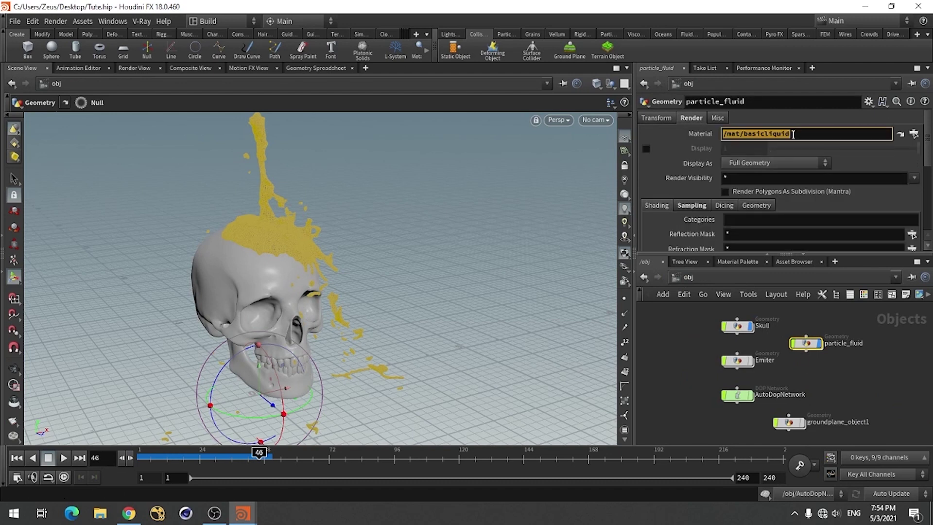
pyautogui.press('BackSpace')
pyautogui.press('Return')
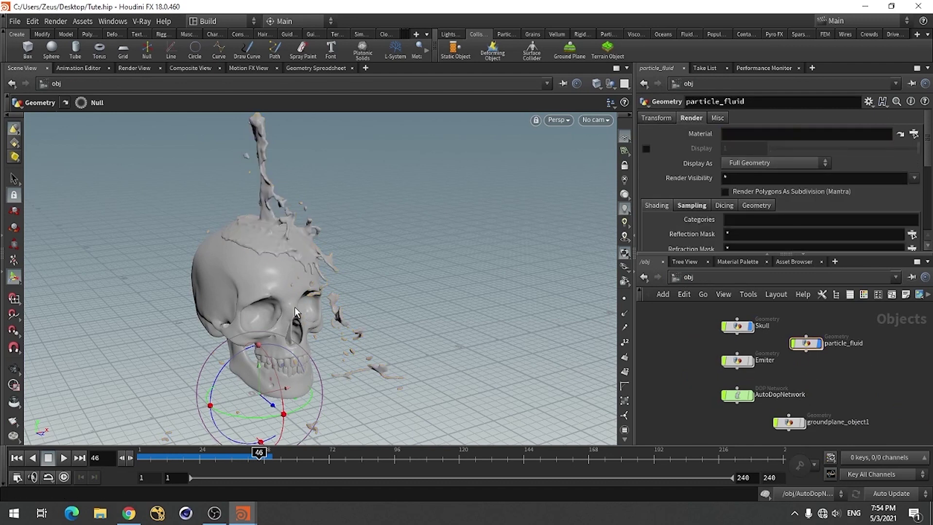
# Examine the meshed fluid on the skull, including its shape at frame 37.
pyautogui.press('Escape')
pyautogui.moveTo(296, 312); pyautogui.dragTo(383, 246)
pyautogui.press('Return')
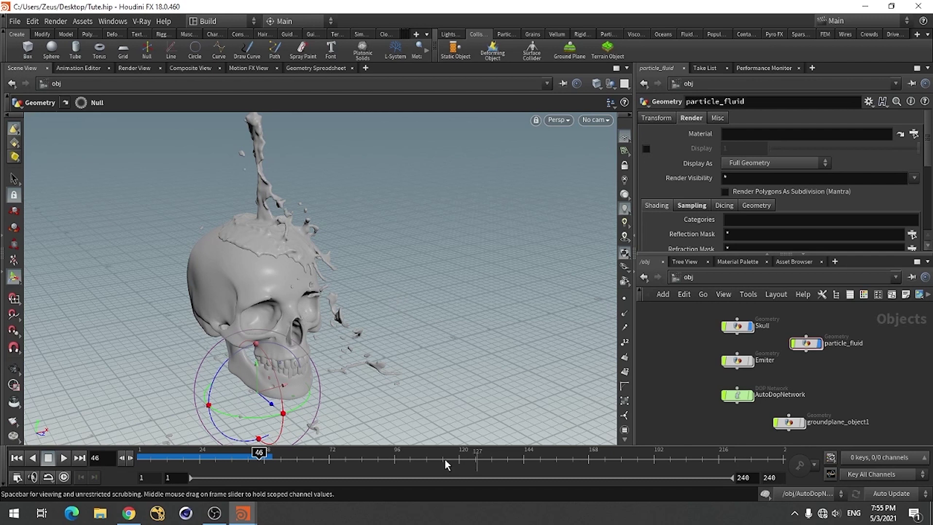
pyautogui.moveTo(248, 454)
pyautogui.mouseDown()
pyautogui.moveTo(200, 454)
pyautogui.moveTo(235, 454)
pyautogui.mouseUp()
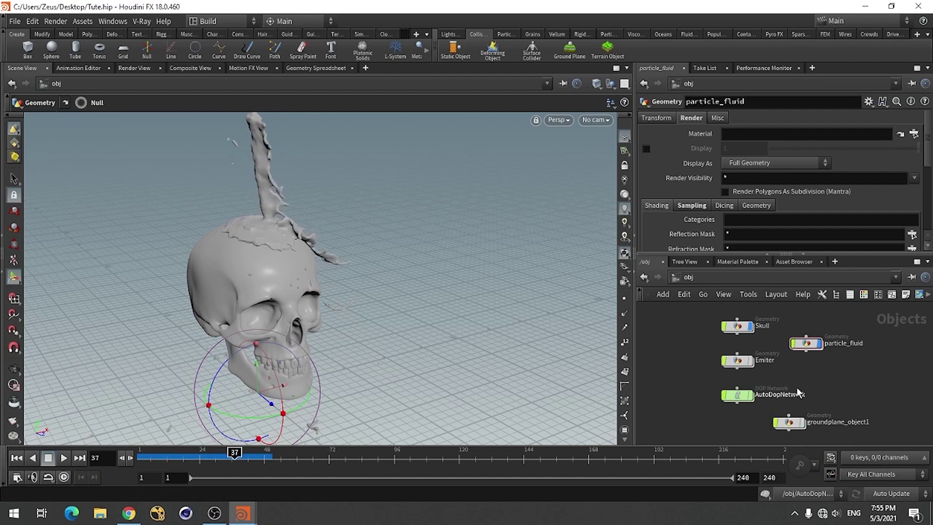
pyautogui.moveTo(859, 394); pyautogui.dragTo(781, 399, button='middle')
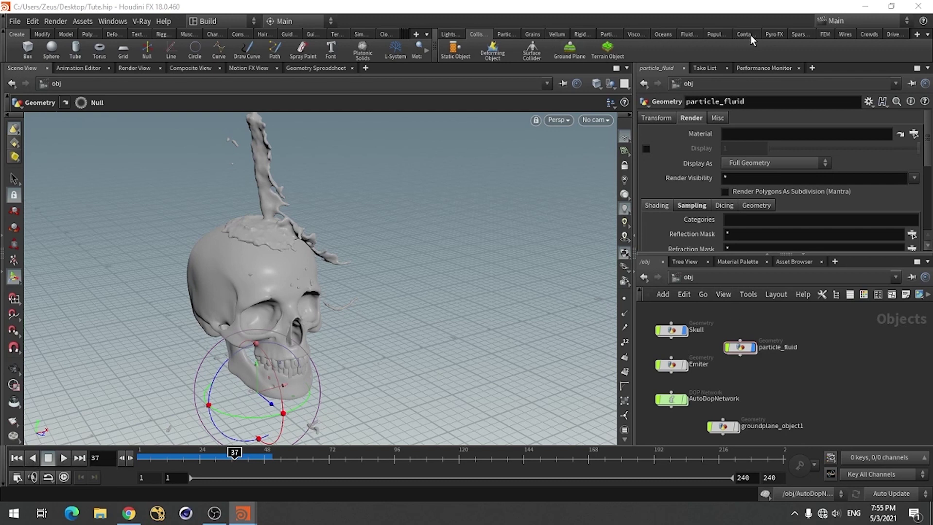
# Create a Campfire from the sparse pyro effects on the ground beside the skull, and return to frame 1.
pyautogui.click(801, 34)
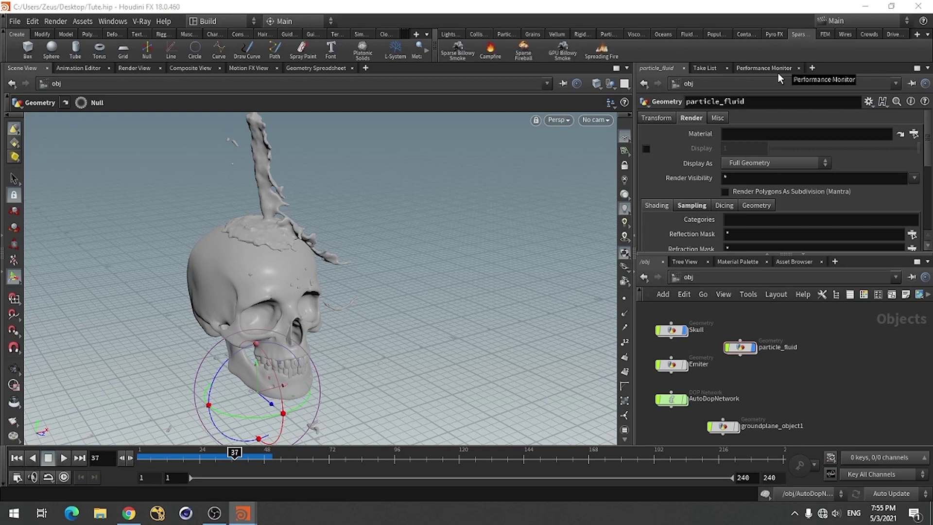
pyautogui.click(490, 52)
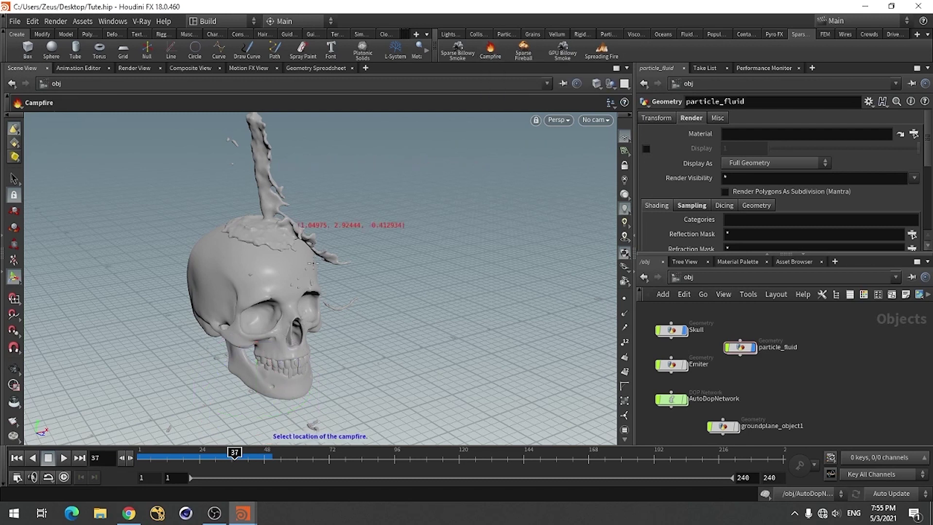
pyautogui.click(399, 385)
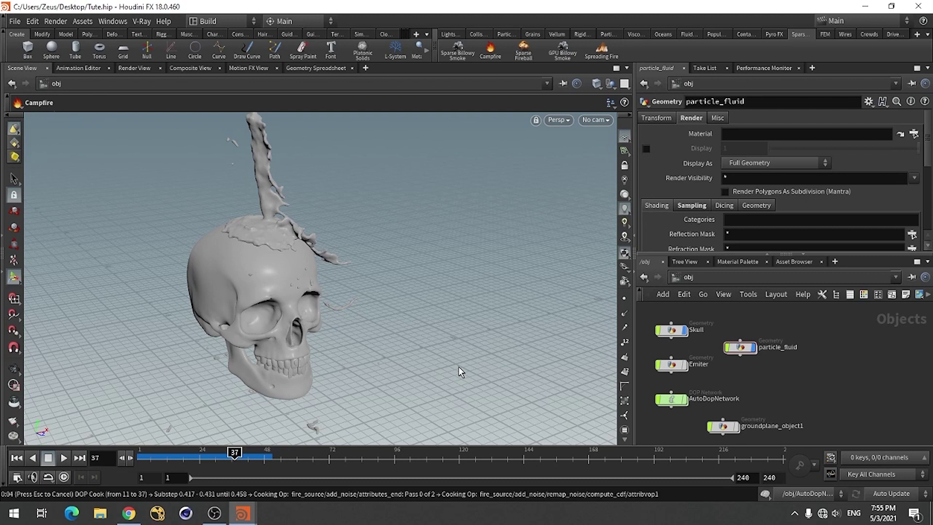
pyautogui.press('Return')
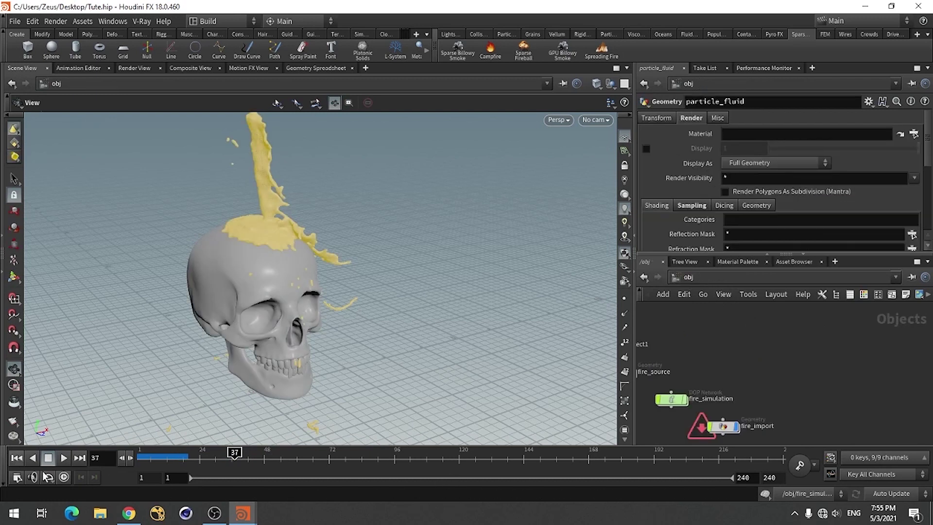
pyautogui.hotkey('ctrl', 'Up')
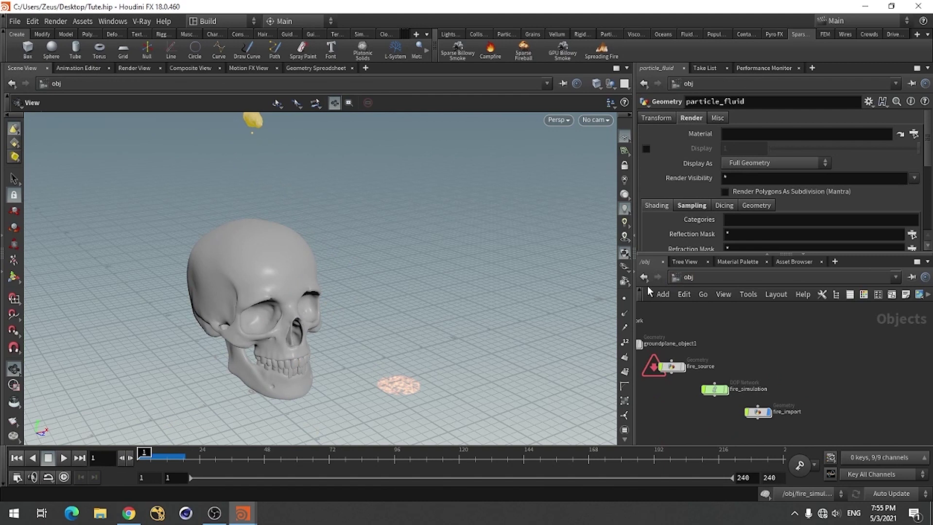
# Add an Object Merge node beside fire_base inside the fire_source object.
pyautogui.moveTo(634, 226); pyautogui.dragTo(599, 226)
pyautogui.scroll(3, 781, 395)
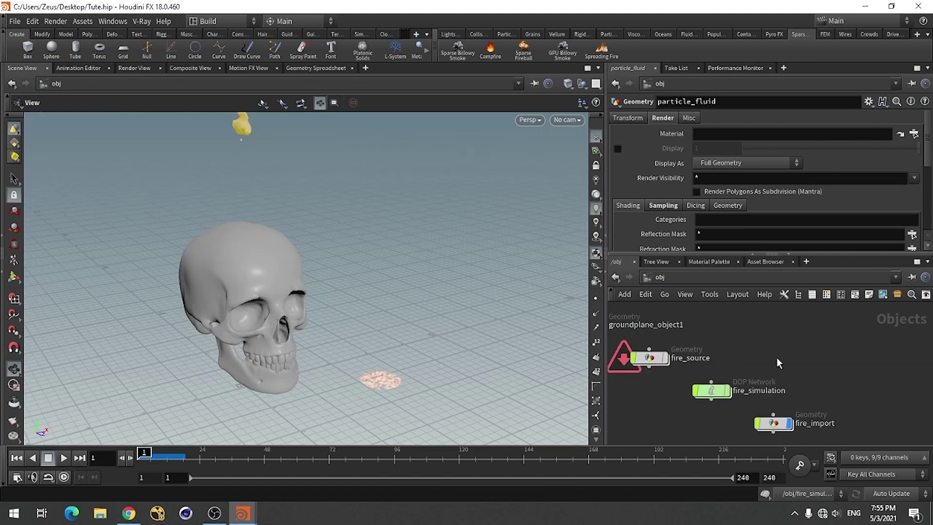
pyautogui.scroll(-3, 899, 396)
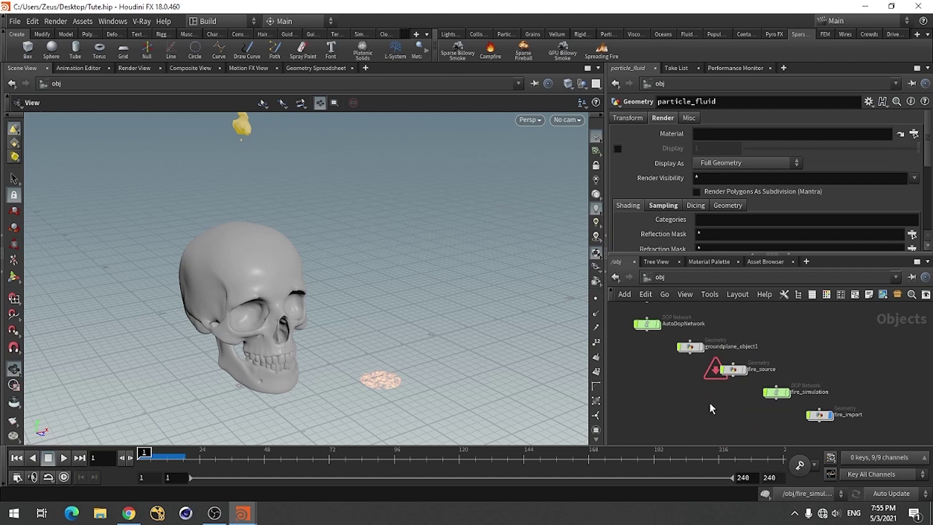
pyautogui.click(736, 371)
pyautogui.doubleClick(736, 371)
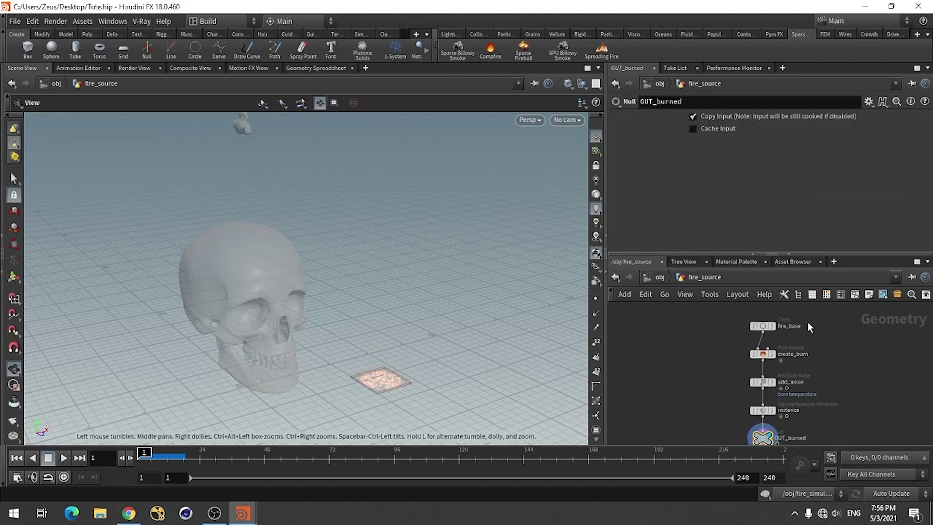
pyautogui.moveTo(672, 362); pyautogui.dragTo(655, 390, button='middle')
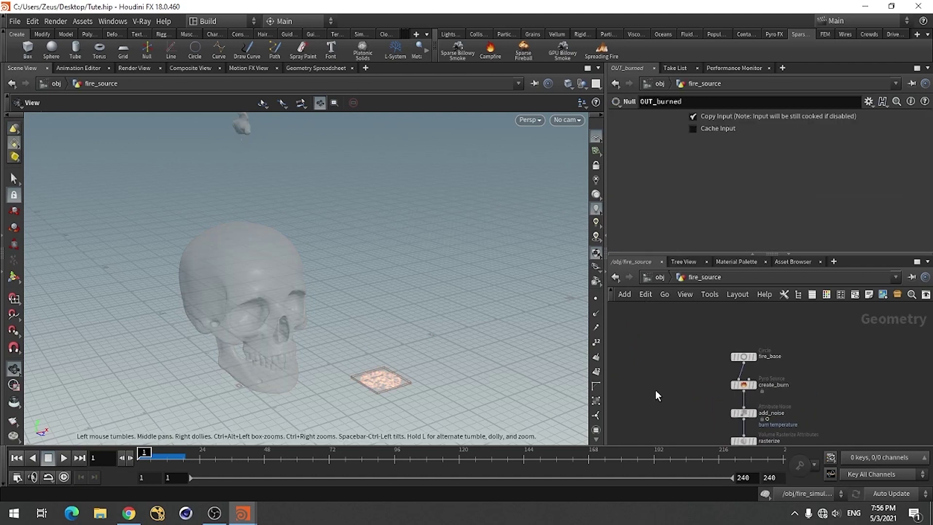
pyautogui.press('Tab')
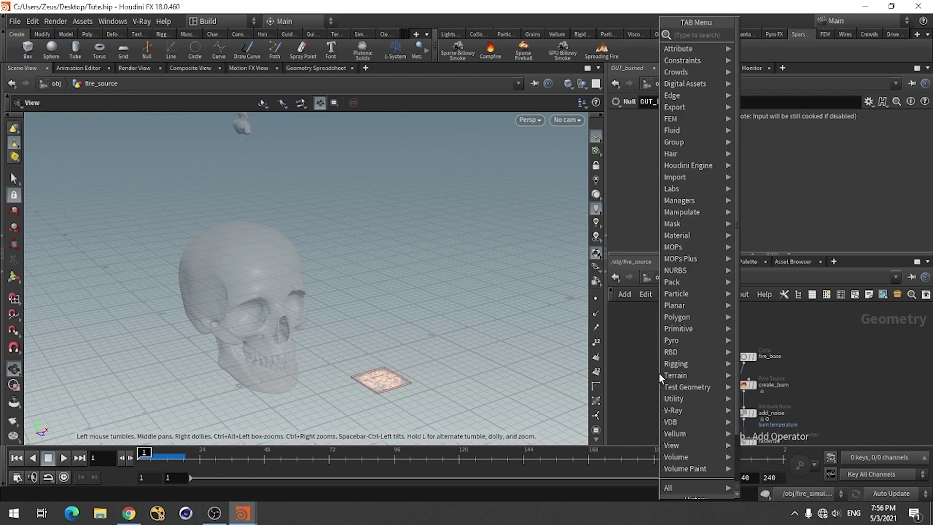
pyautogui.write('ob')
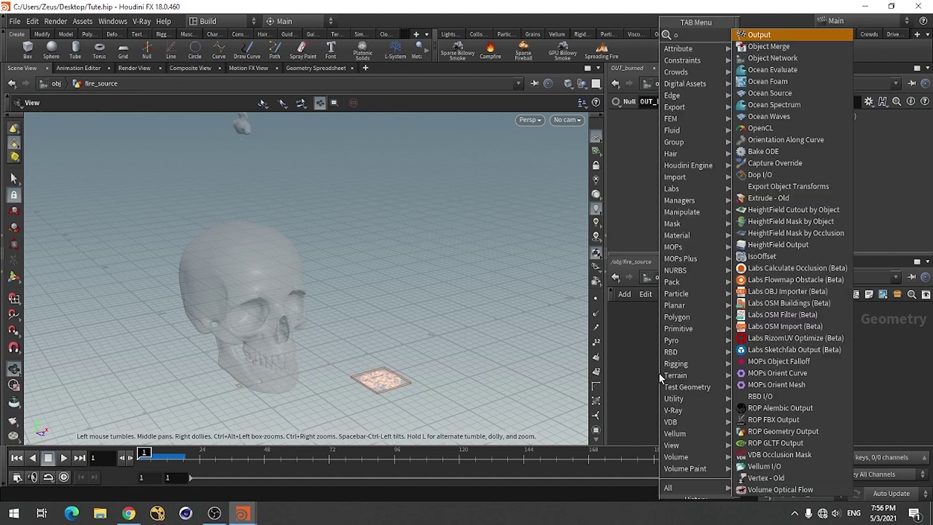
pyautogui.click(784, 38)
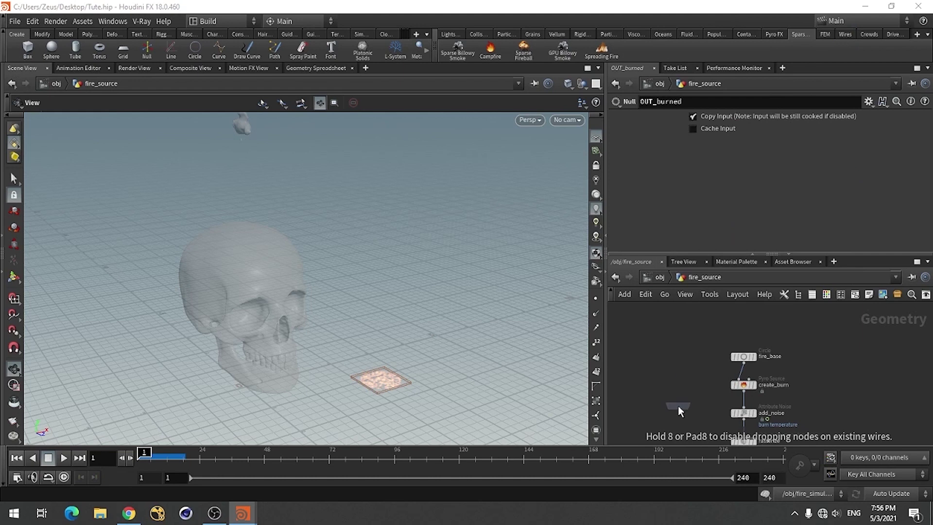
pyautogui.click(678, 359)
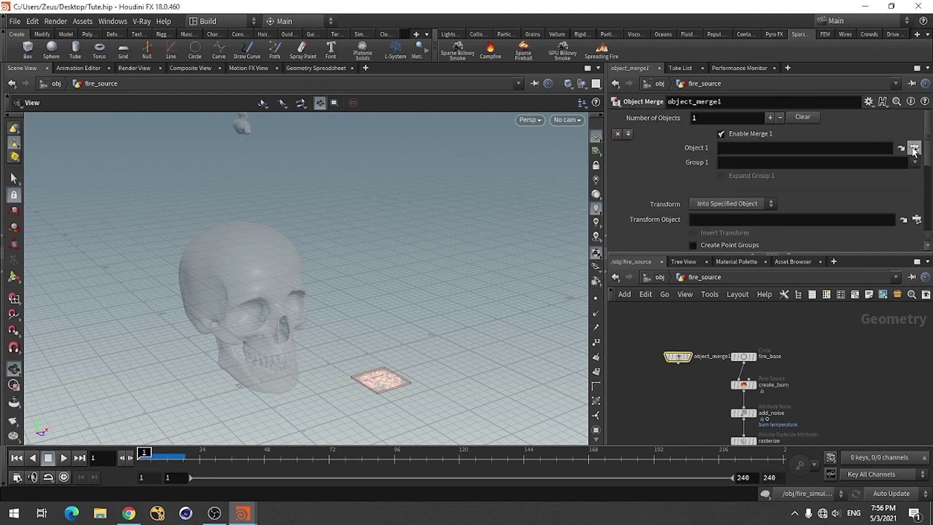
# Point the Object Merge node's Object 1 to /obj/particle_fluid/RENDER and wire it into create_burn in place of fire_base.
pyautogui.click(910, 147)
pyautogui.moveTo(879, 48); pyautogui.dragTo(323, 103)
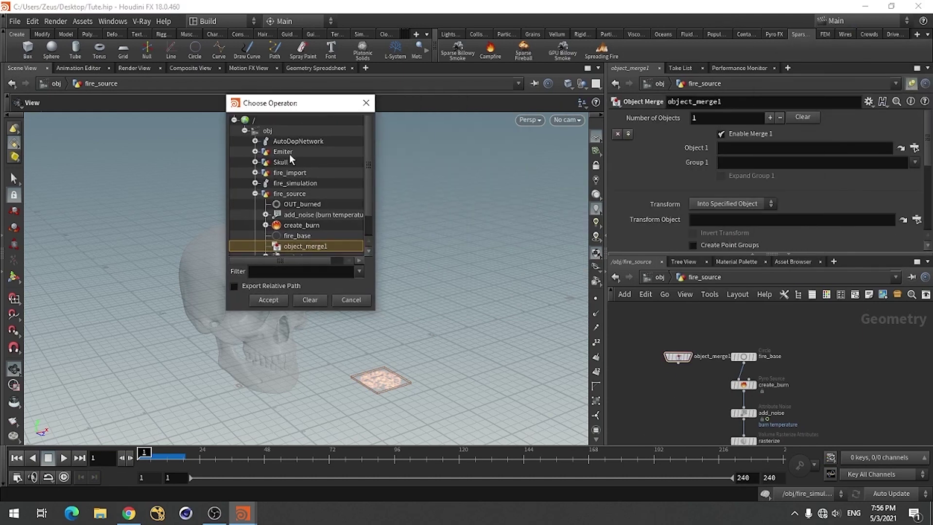
pyautogui.click(255, 194)
pyautogui.click(255, 214)
pyautogui.click(293, 225)
pyautogui.click(268, 300)
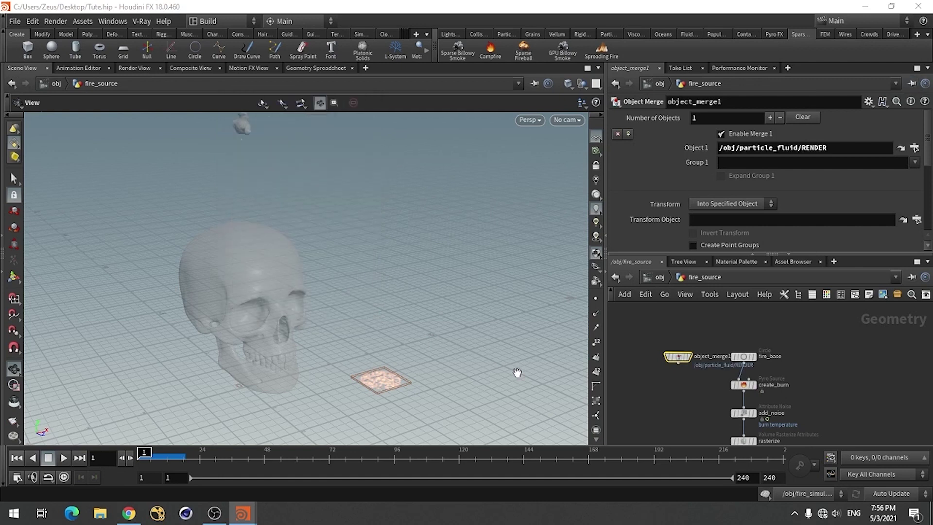
pyautogui.click(678, 363)
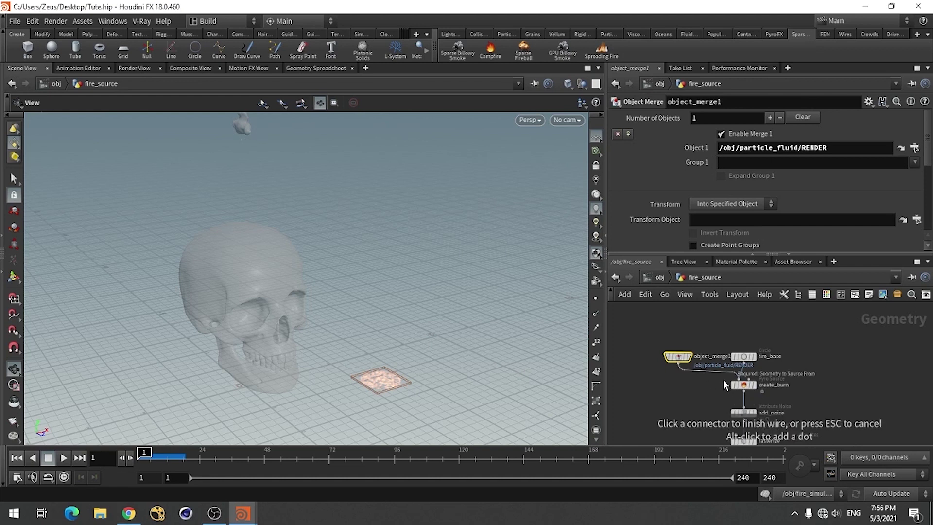
pyautogui.click(743, 380)
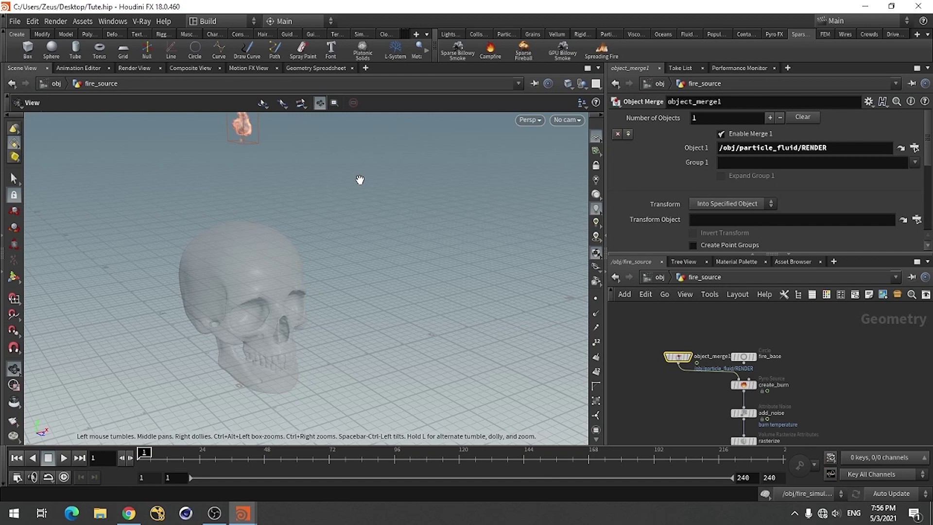
pyautogui.moveTo(726, 413)
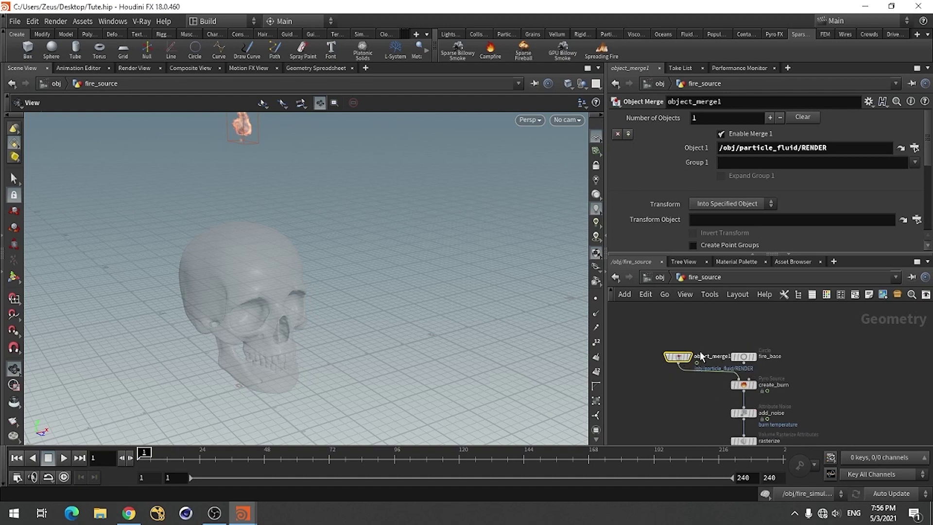
# Change the Particle Separation of the create_burn Pyro Source node and return to the object level.
pyautogui.click(744, 385)
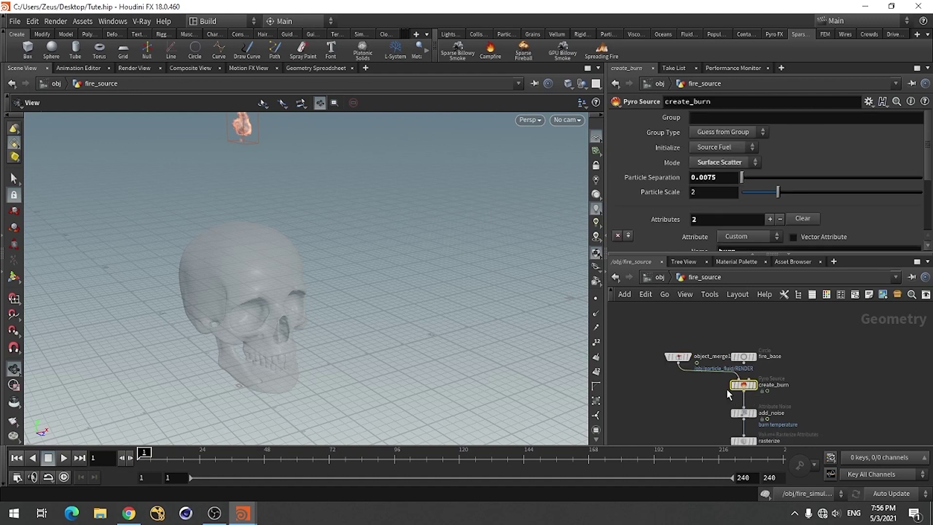
pyautogui.moveTo(708, 178); pyautogui.dragTo(726, 180)
pyautogui.write('8')
pyautogui.press('Return')
pyautogui.click(660, 278)
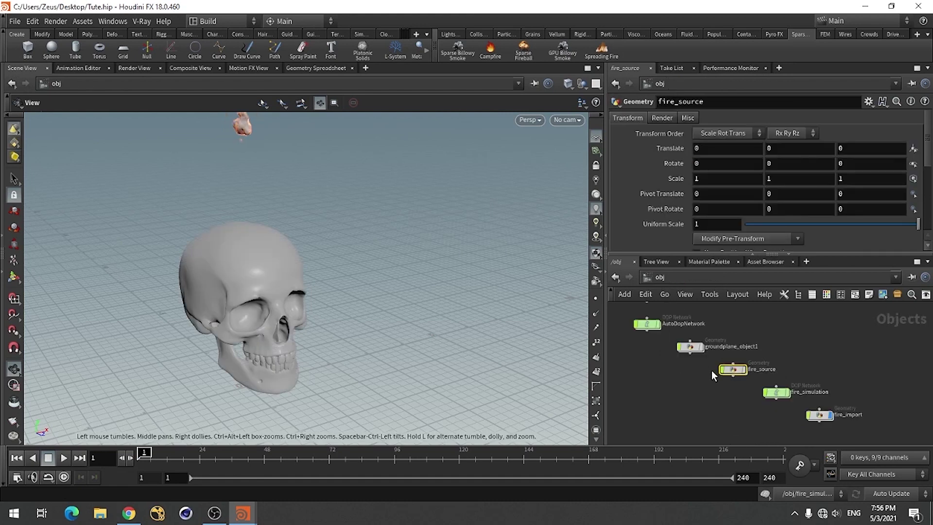
# Set the Voxel Size of the pyro smoke object inside fire_simulation to 0.02.
pyautogui.doubleClick(777, 392)
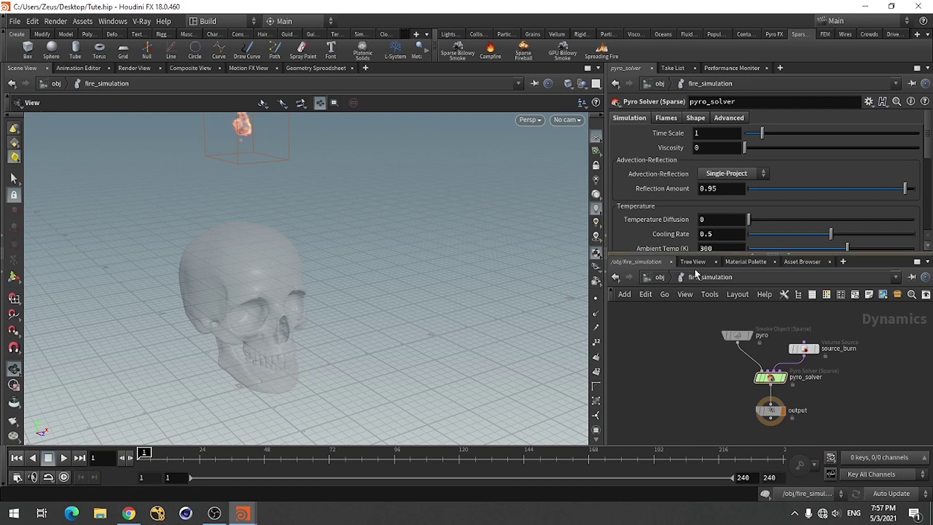
pyautogui.click(738, 336)
pyautogui.click(716, 159)
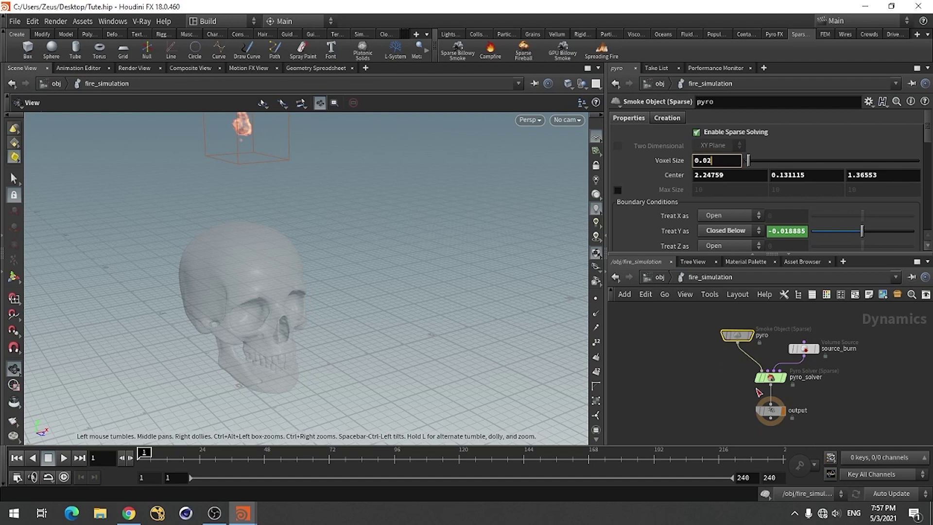
# Review the pyro_solver's Flames and Shape settings, including the Turbulence parameters.
pyautogui.click(771, 378)
pyautogui.click(667, 119)
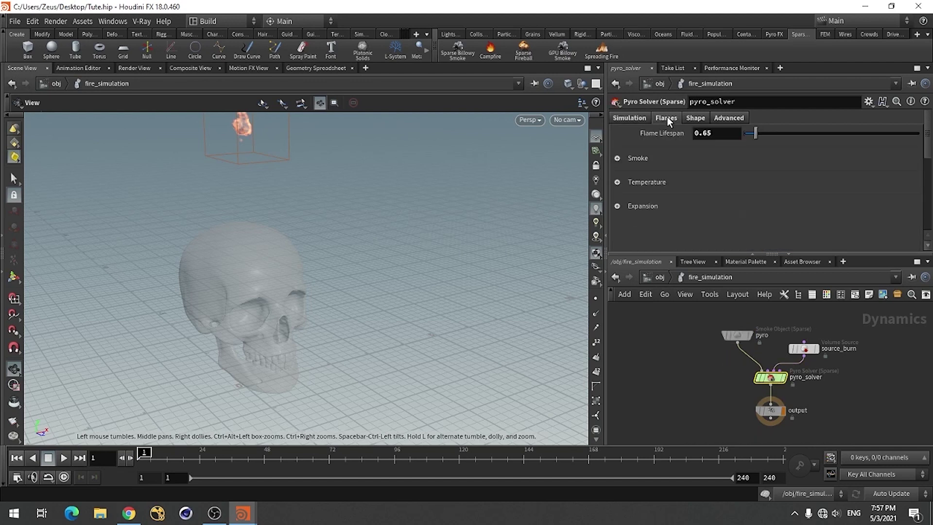
pyautogui.click(694, 117)
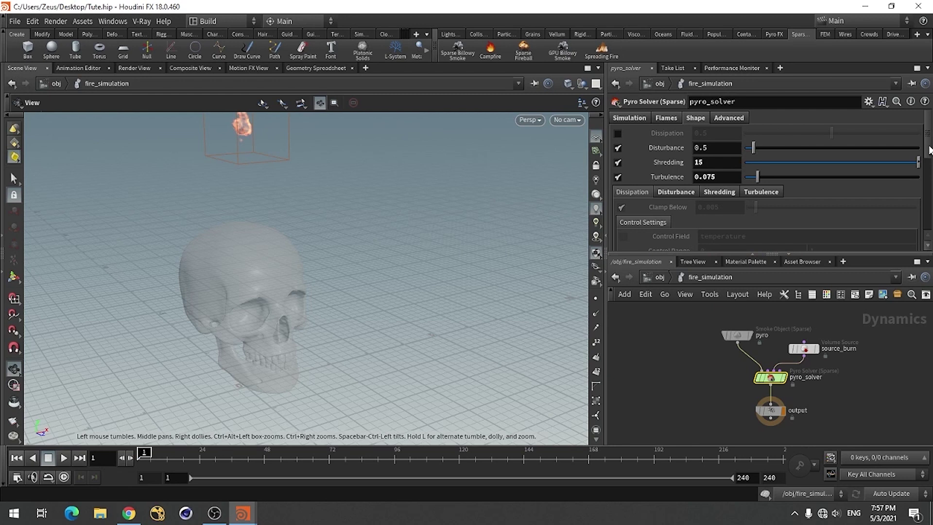
pyautogui.moveTo(929, 150)
pyautogui.mouseDown()
pyautogui.moveTo(931, 175)
pyautogui.moveTo(931, 164)
pyautogui.mouseUp()
pyautogui.click(773, 140)
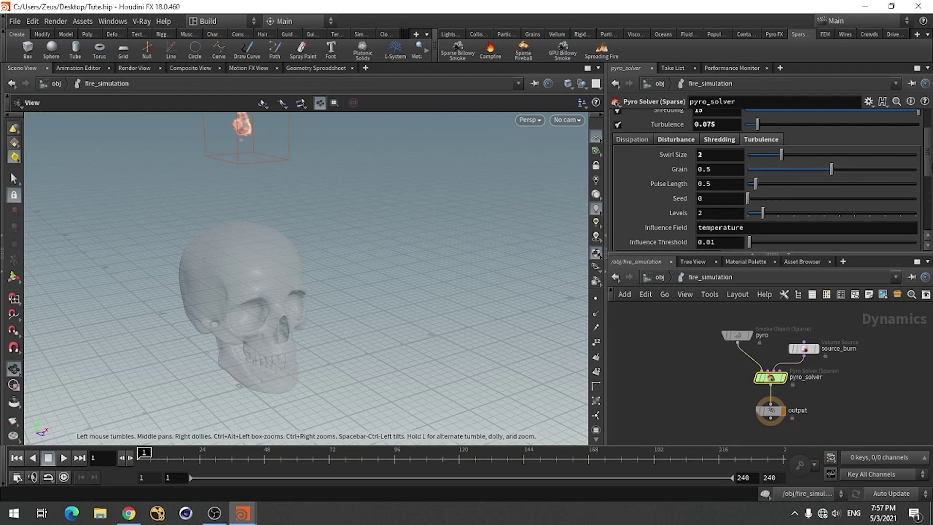
pyautogui.scroll(3, 928, 146)
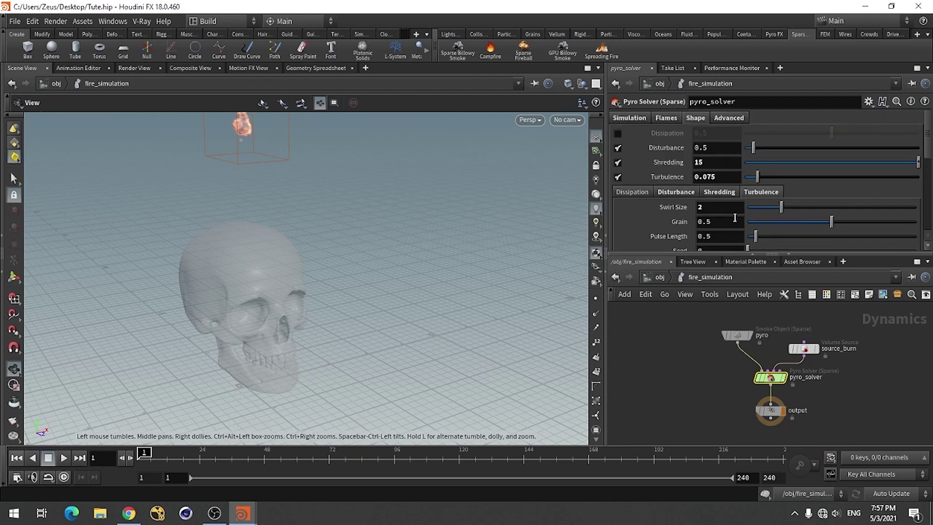
# Review the pyro_solver's Advanced settings for substeps and OpenCL, dismissing the IDM alert, and return to its Simulation settings.
pyautogui.click(732, 118)
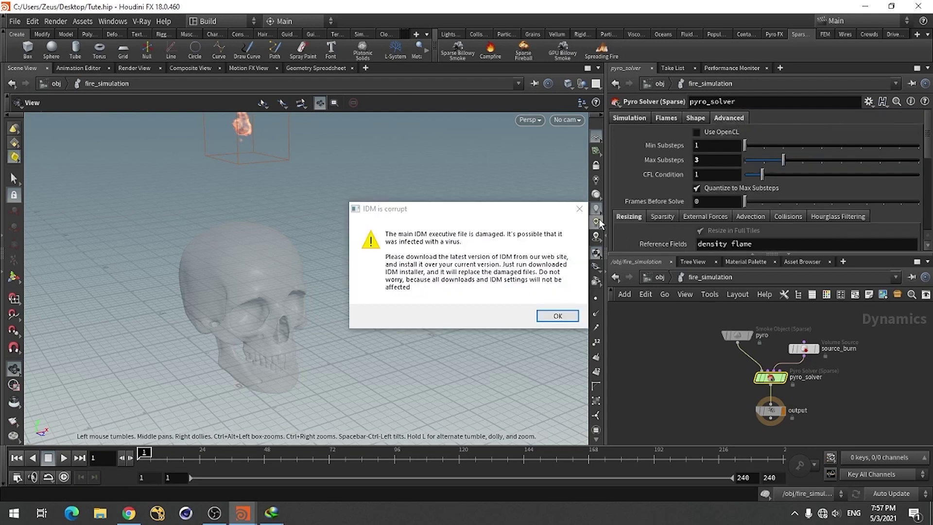
pyautogui.click(579, 208)
pyautogui.click(930, 6)
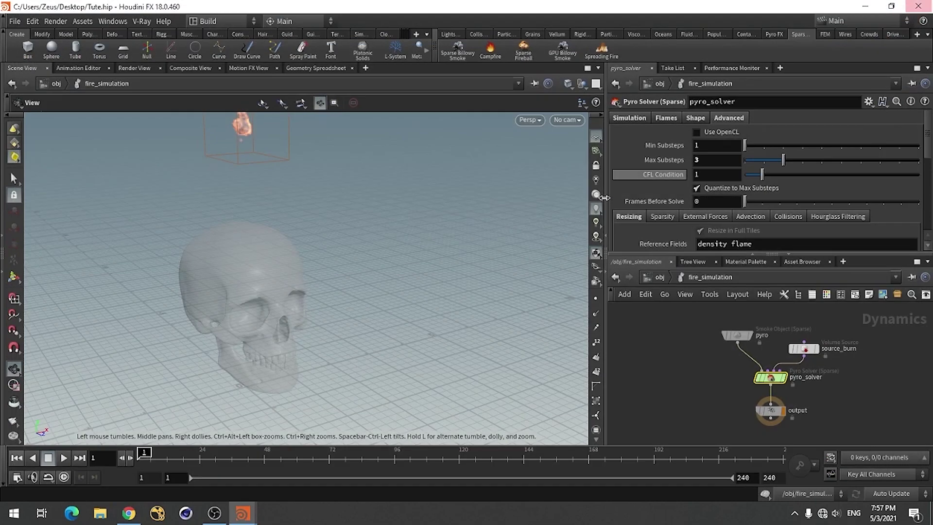
pyautogui.click(700, 132)
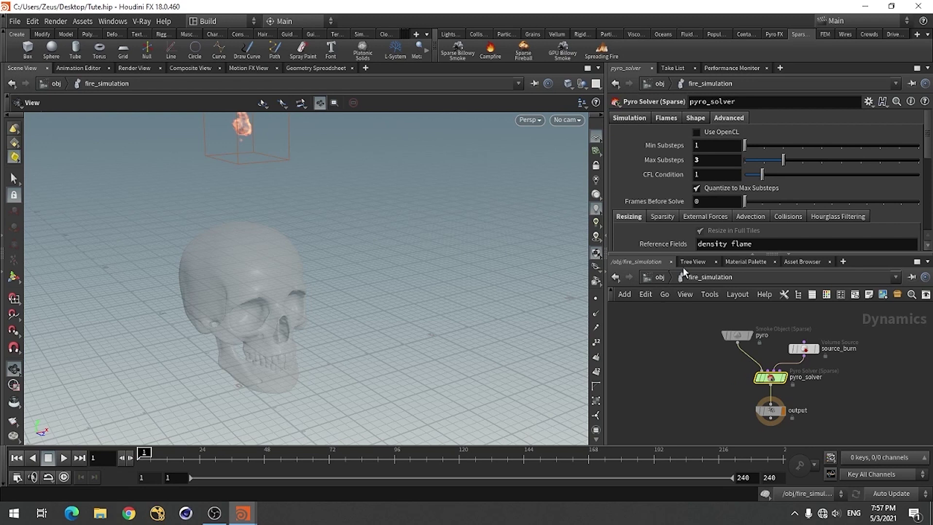
pyautogui.click(630, 122)
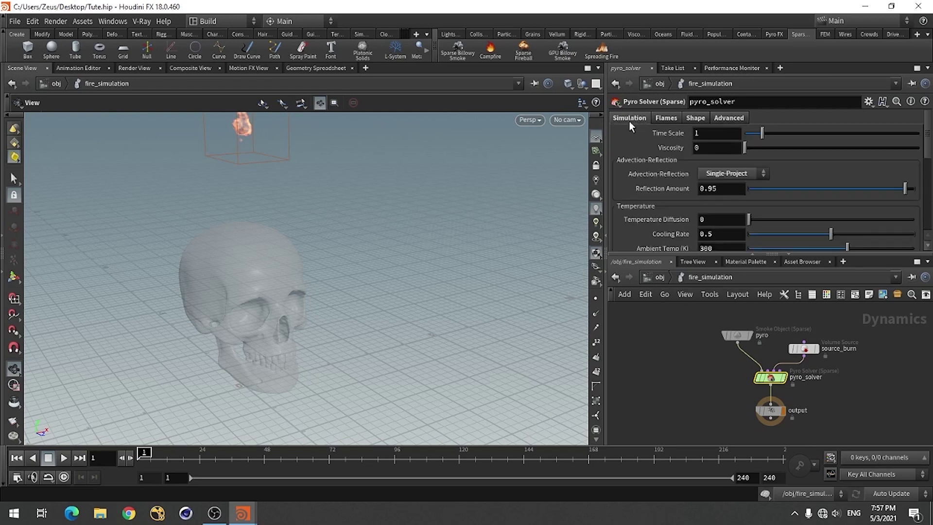
# Return to the object level, play the fire simulation over the skull up to frame 41 and save the scene.
pyautogui.click(659, 278)
pyautogui.moveTo(157, 270); pyautogui.dragTo(285, 281)
pyautogui.moveTo(285, 281); pyautogui.dragTo(188, 354, button='right')
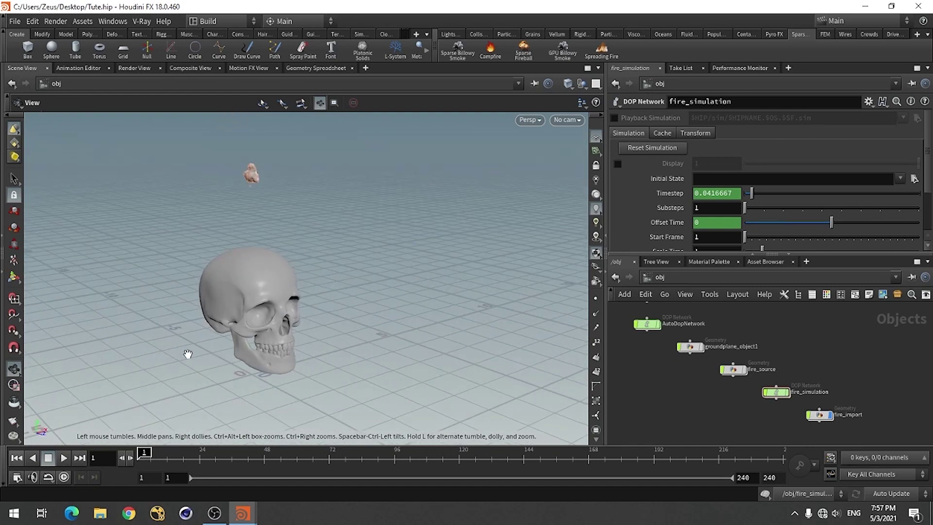
pyautogui.click(63, 458)
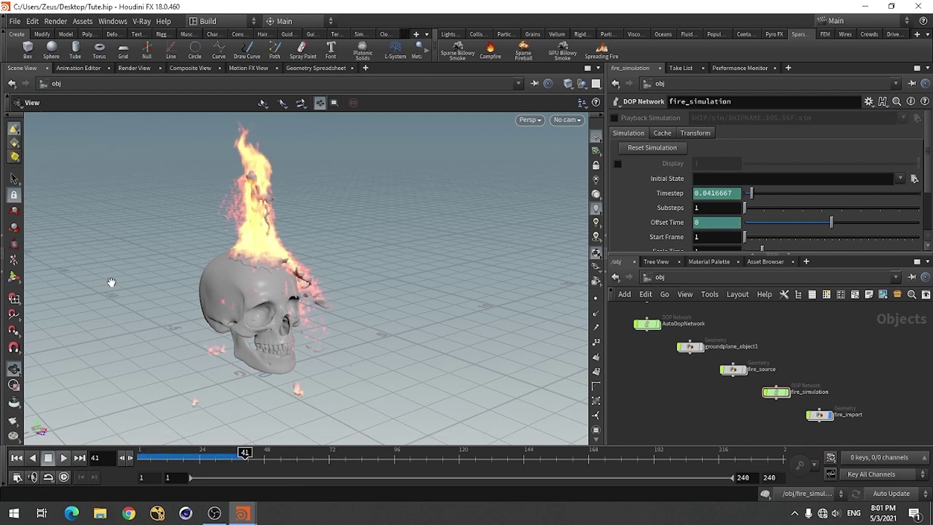
pyautogui.moveTo(350, 316); pyautogui.dragTo(228, 209)
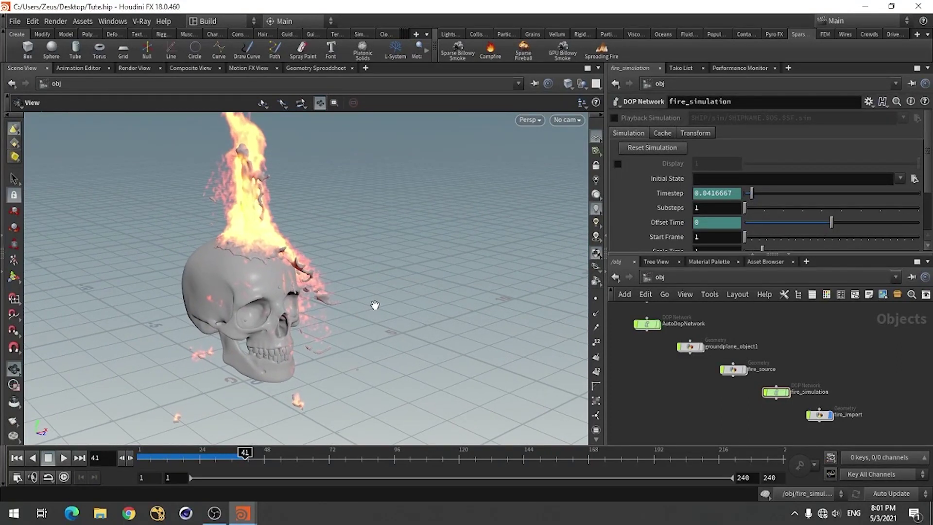
pyautogui.hotkey('ctrl', 's')
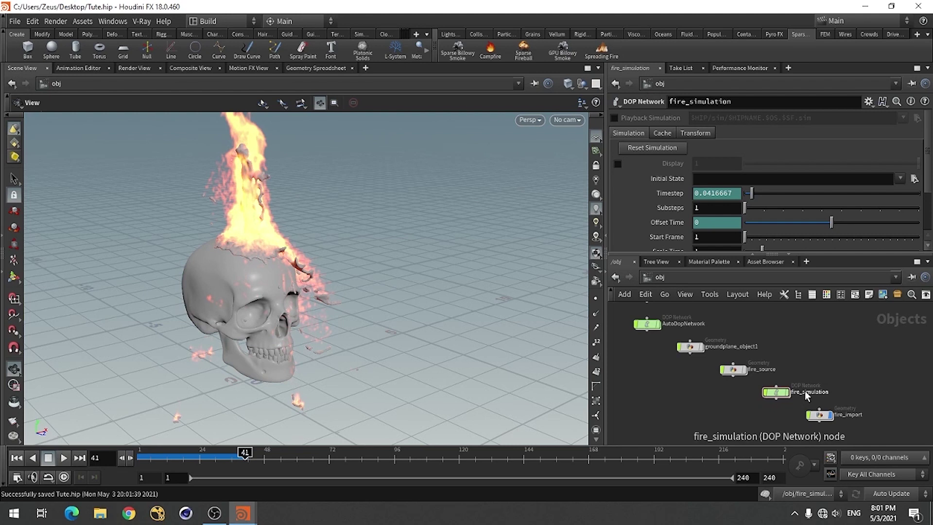
# Frame the burning skull from its front side, looking slightly down, and create a new camera from this view.
pyautogui.moveTo(322, 308)
pyautogui.mouseDown()
pyautogui.moveTo(371, 316)
pyautogui.moveTo(304, 354)
pyautogui.moveTo(187, 348)
pyautogui.mouseUp()
pyautogui.moveTo(219, 304)
pyautogui.mouseDown()
pyautogui.moveTo(250, 285)
pyautogui.moveTo(309, 286)
pyautogui.moveTo(236, 286)
pyautogui.mouseUp()
pyautogui.moveTo(235, 318); pyautogui.dragTo(268, 332)
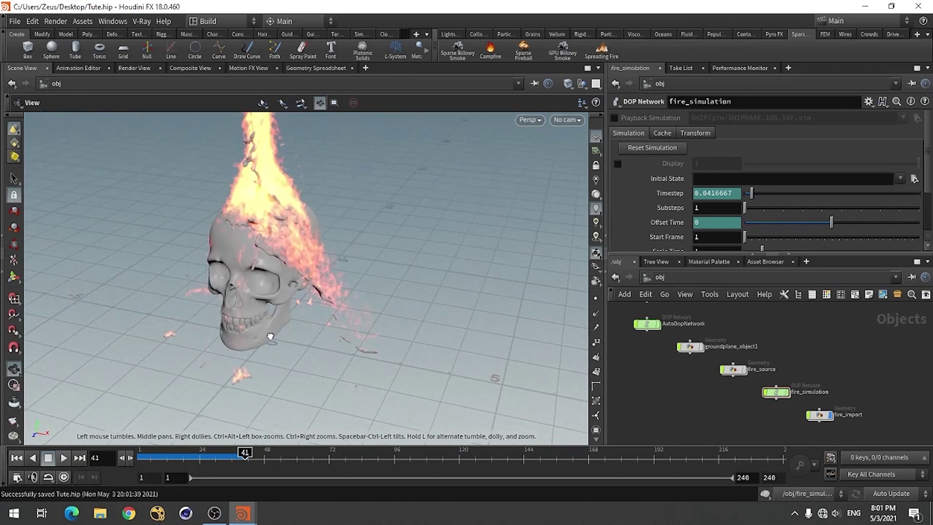
pyautogui.moveTo(280, 289); pyautogui.dragTo(296, 312)
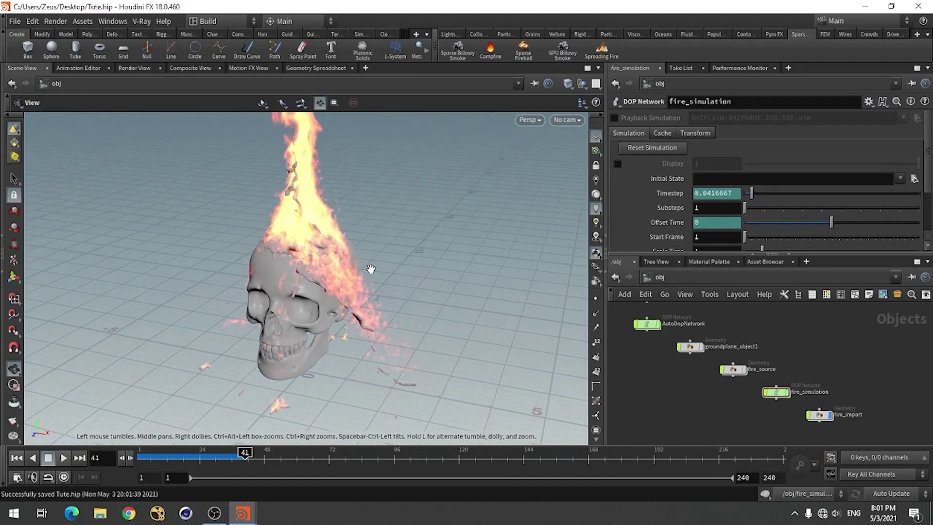
pyautogui.click(585, 119)
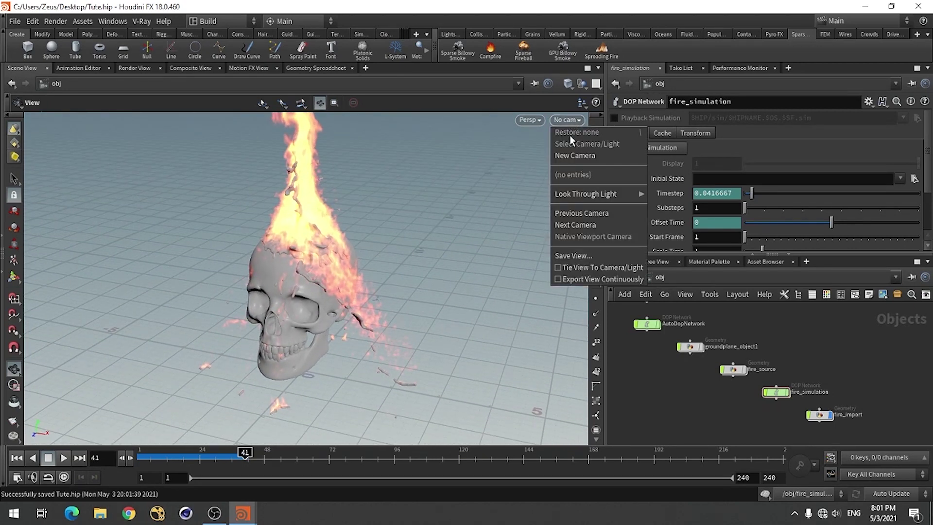
pyautogui.click(573, 155)
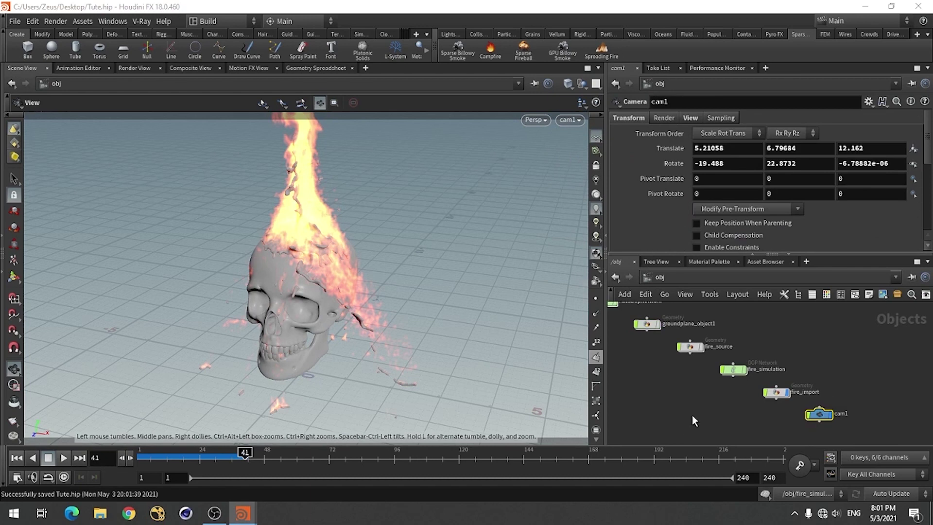
# Create a V-Ray render node for the scene.
pyautogui.click(55, 21)
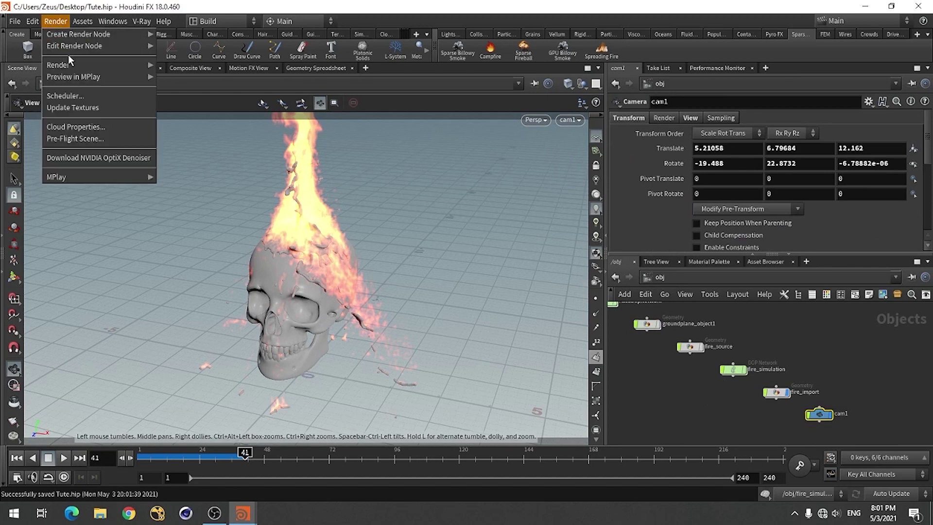
pyautogui.moveTo(103, 32)
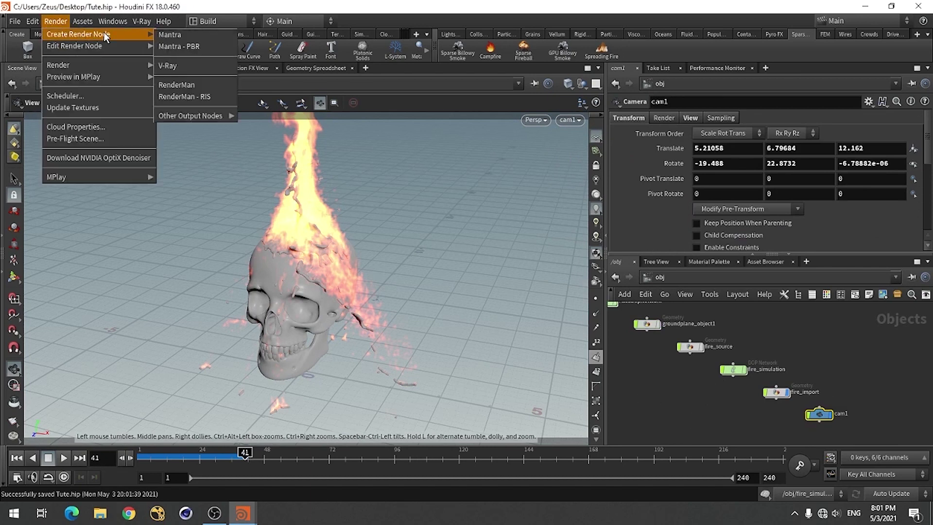
pyautogui.click(179, 66)
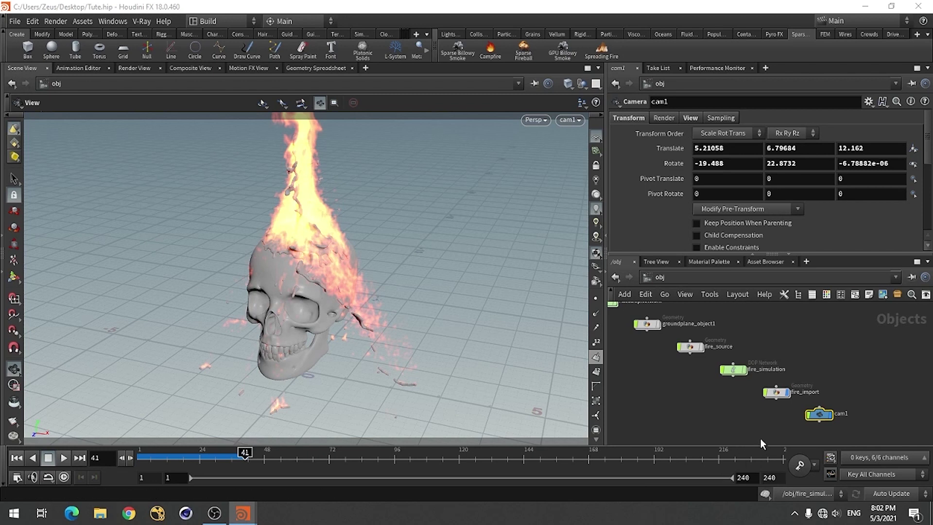
# Set the Render Device Mode to RTX in the V-Ray render settings, check the GPU devices and close the settings.
pyautogui.click(714, 406)
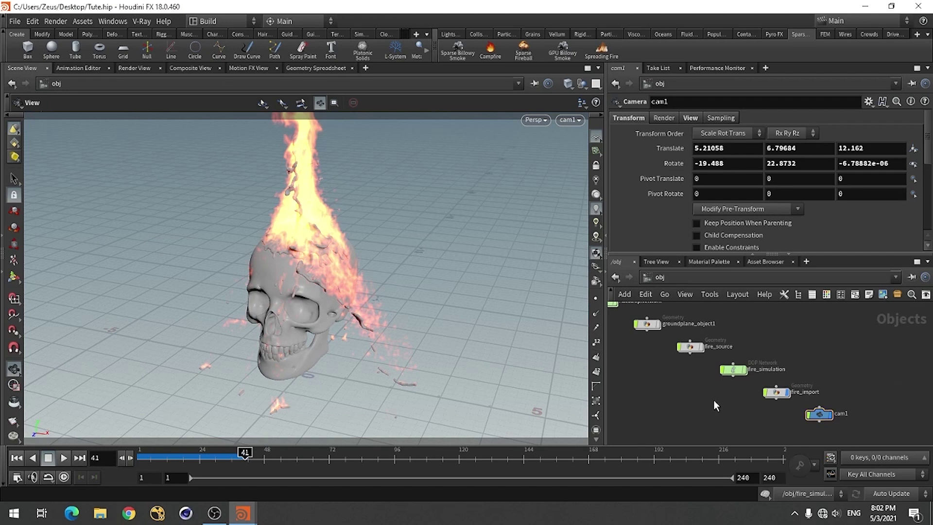
pyautogui.click(142, 21)
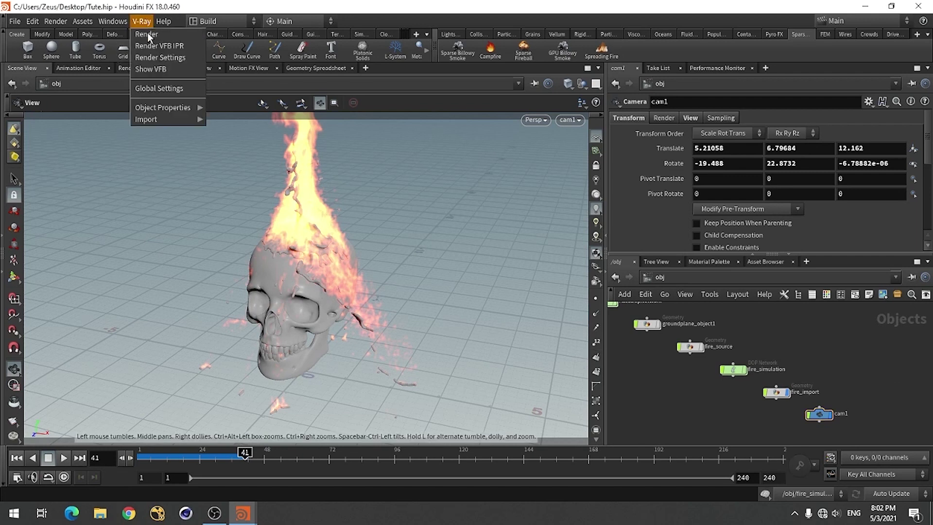
pyautogui.click(168, 56)
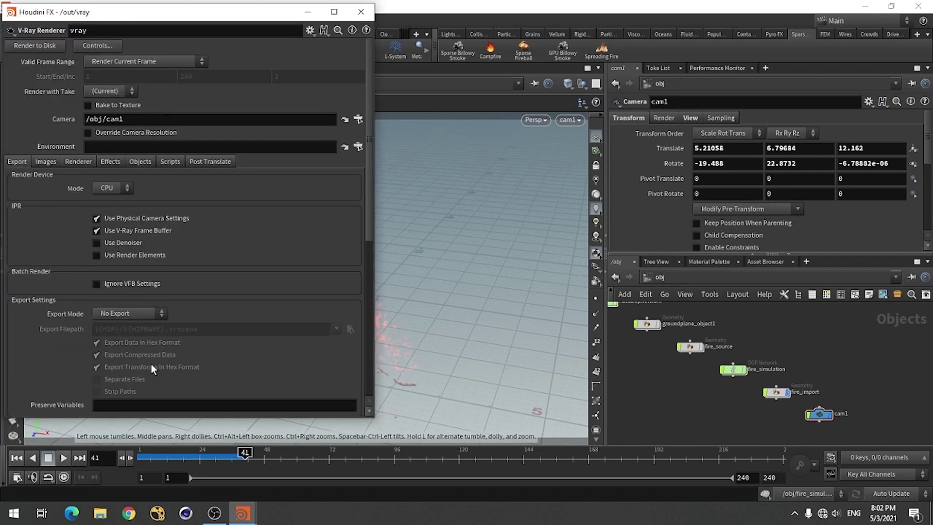
pyautogui.click(115, 189)
pyautogui.click(113, 222)
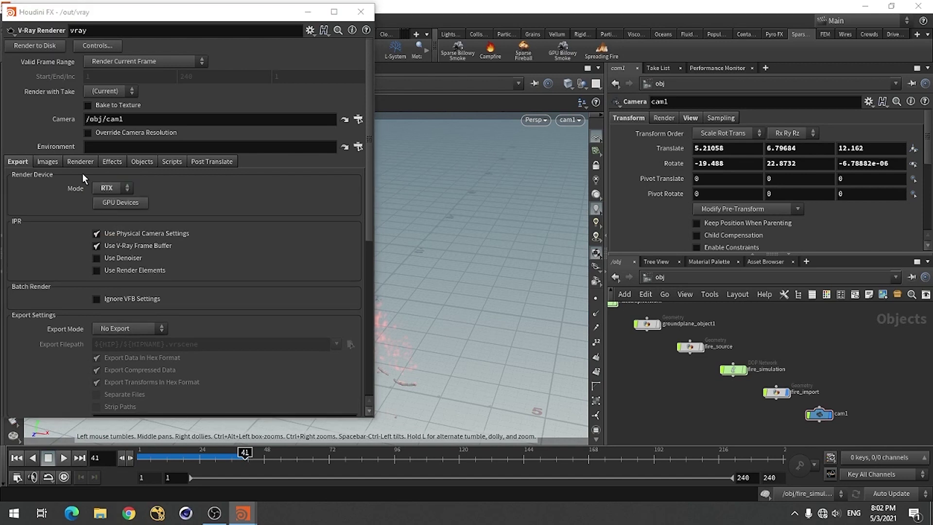
pyautogui.click(132, 203)
pyautogui.click(85, 49)
pyautogui.click(361, 11)
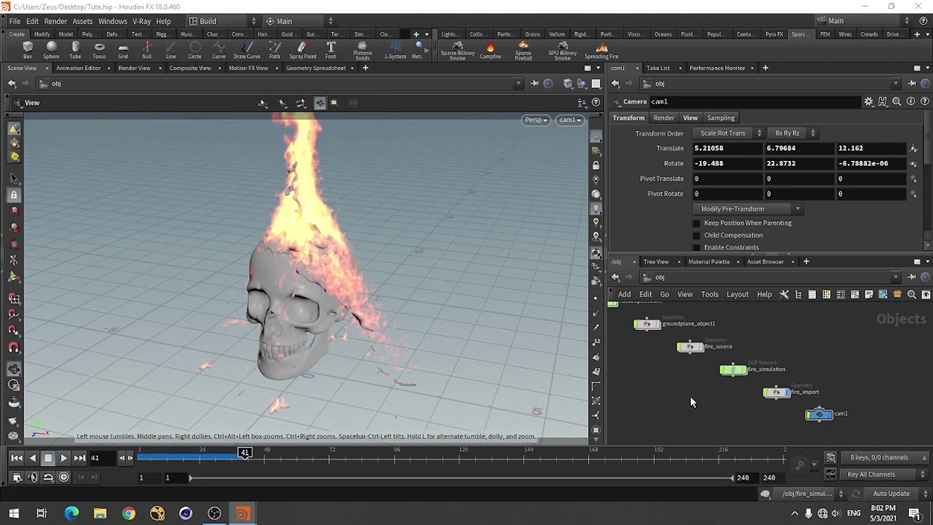
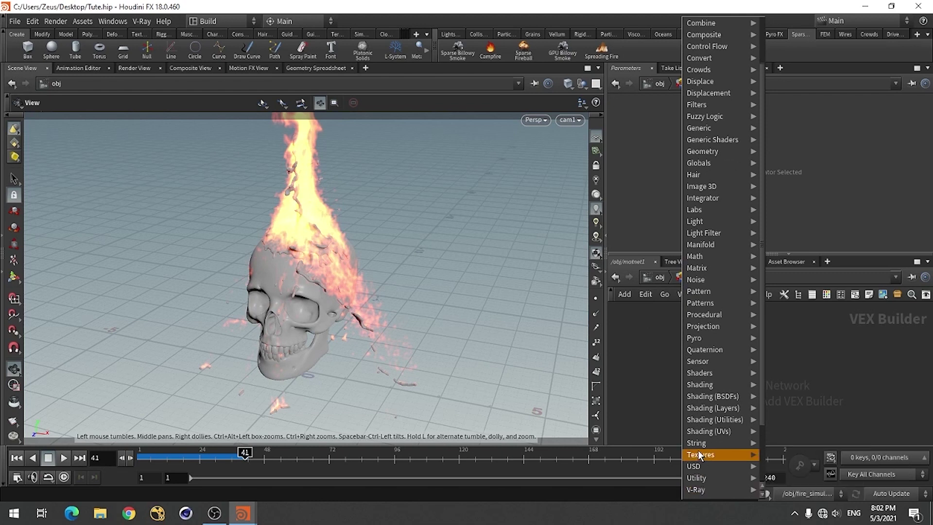
# Add a V-Ray Material inside the material network matnet1.
pyautogui.moveTo(704, 468)
pyautogui.moveTo(702, 487)
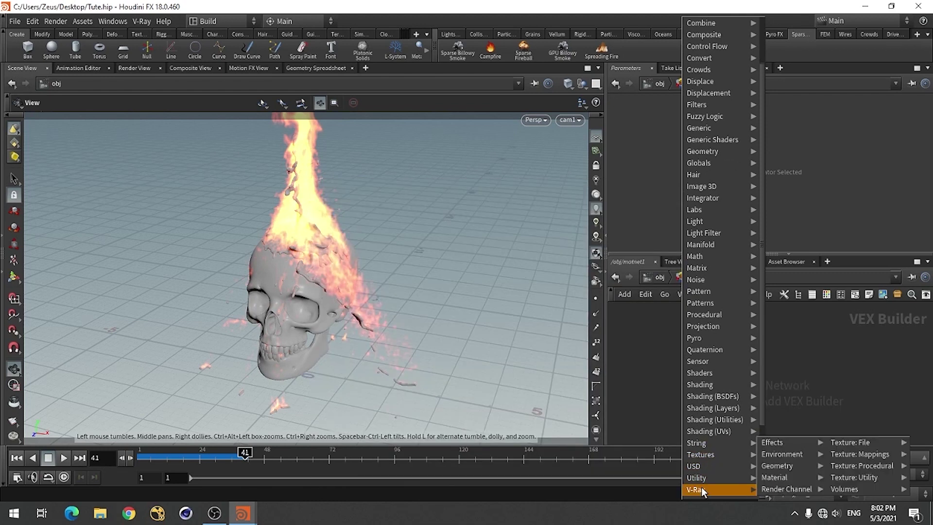
pyautogui.moveTo(792, 477)
pyautogui.click(621, 396)
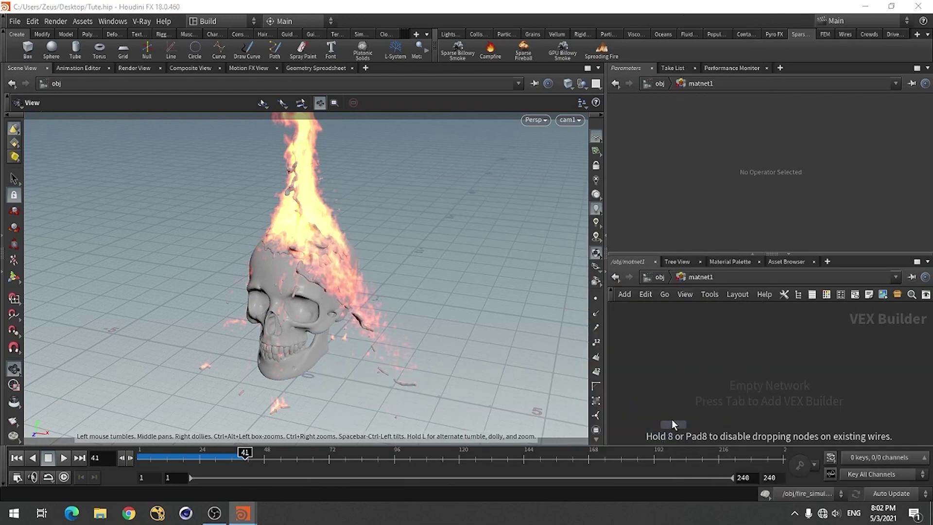
pyautogui.click(666, 356)
# Rename the V-Ray Material as oil and give it white refraction, Glossiness 0.95 and Fog Color 0.703, 0.56681, 0.183549.
pyautogui.doubleClick(664, 346)
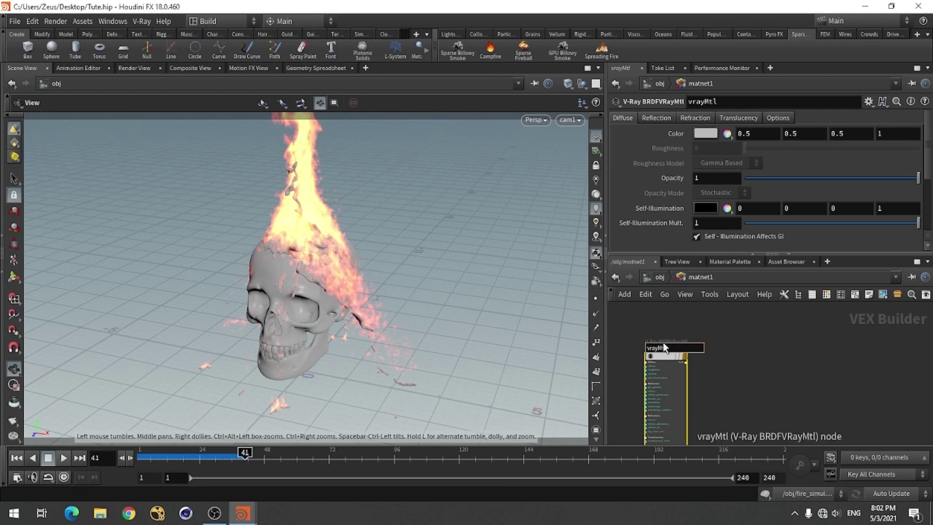
pyautogui.write('o')
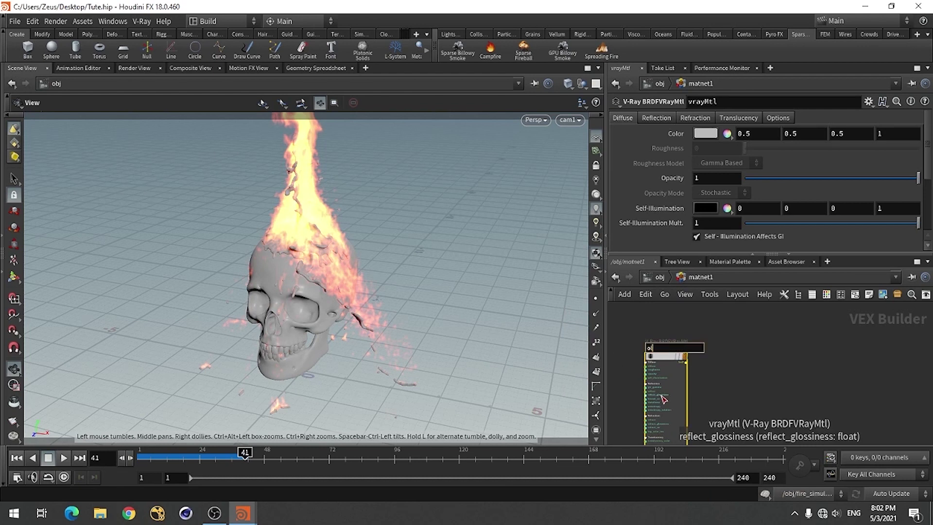
pyautogui.write('il')
pyautogui.press('Return')
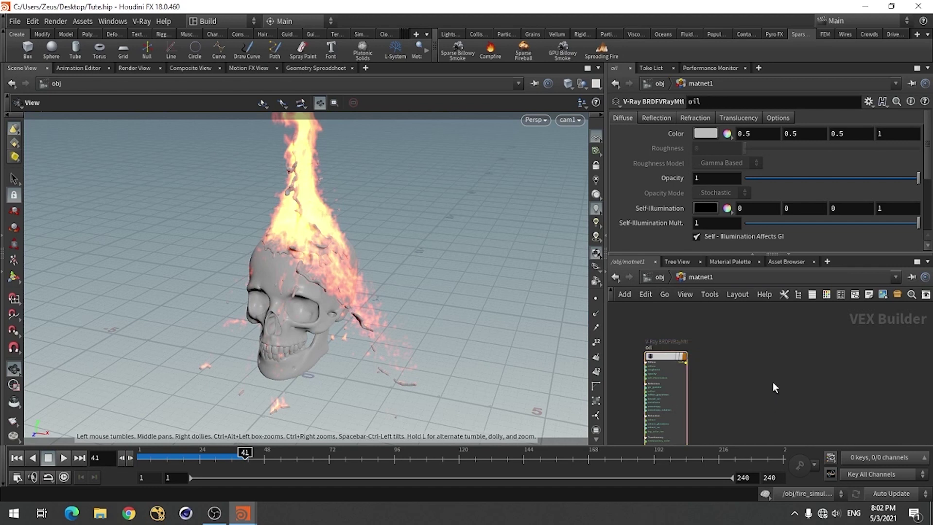
pyautogui.click(869, 101)
pyautogui.click(743, 416)
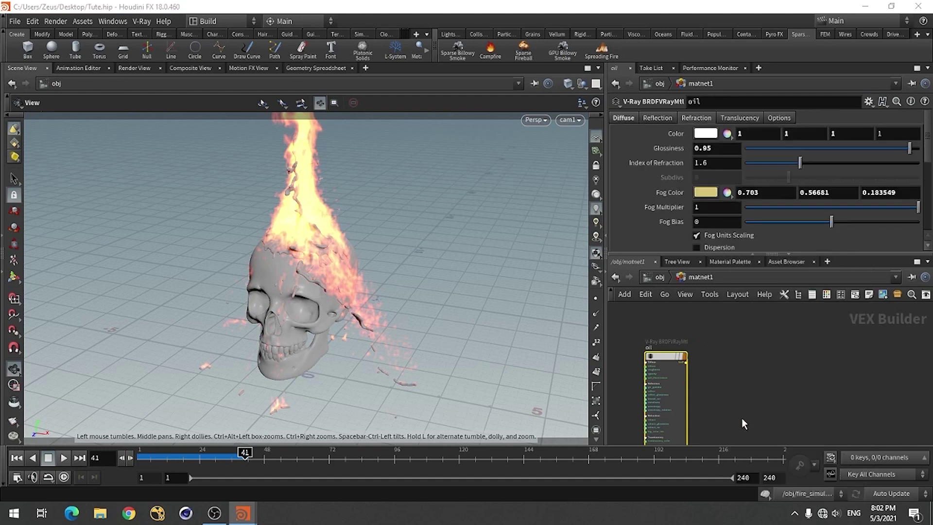
# Add a second V-Ray Material beside the oil material in matnet1.
pyautogui.click(742, 354)
pyautogui.press('Tab')
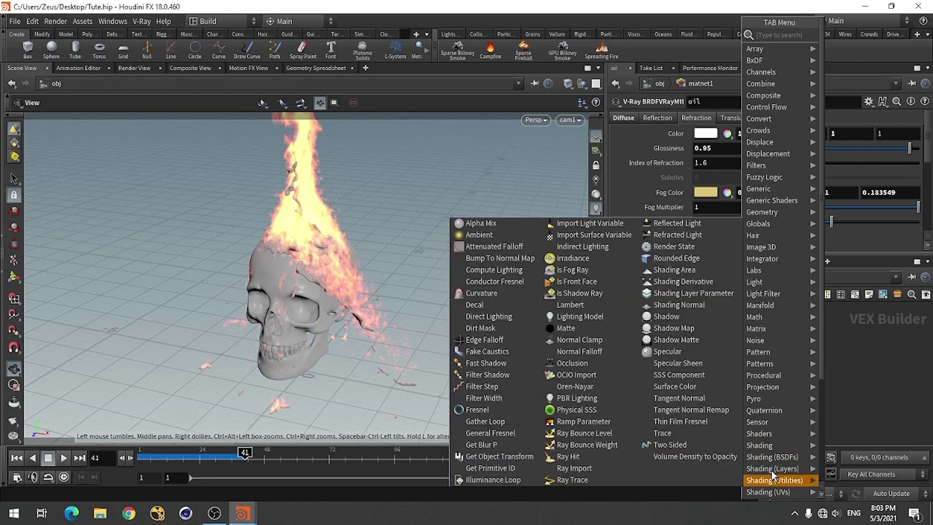
pyautogui.scroll(-1, 771, 480)
pyautogui.scroll(-6, 771, 480)
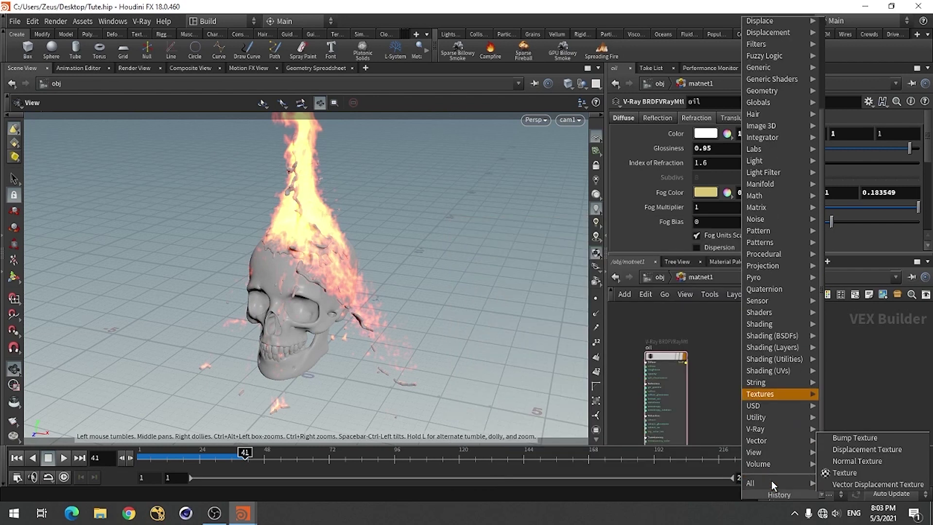
pyautogui.moveTo(762, 486)
pyautogui.scroll(1, 762, 485)
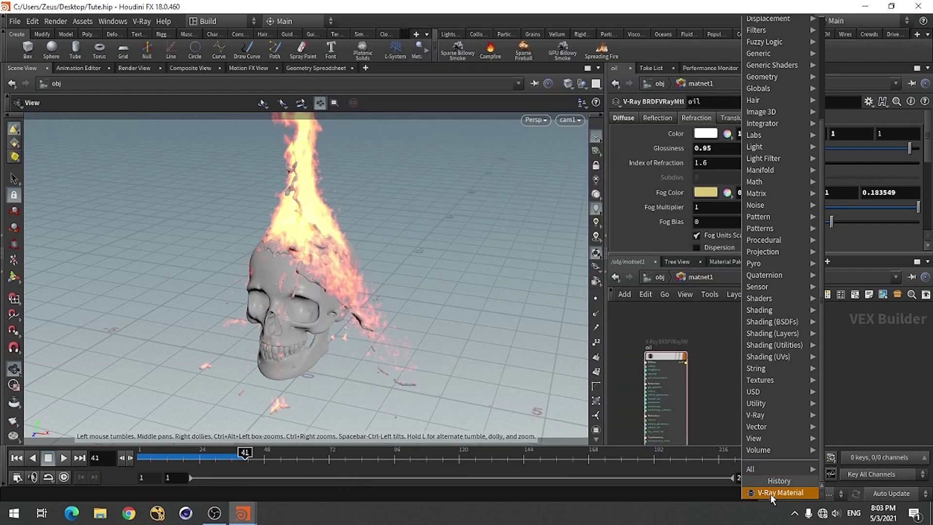
pyautogui.click(771, 494)
pyautogui.click(731, 354)
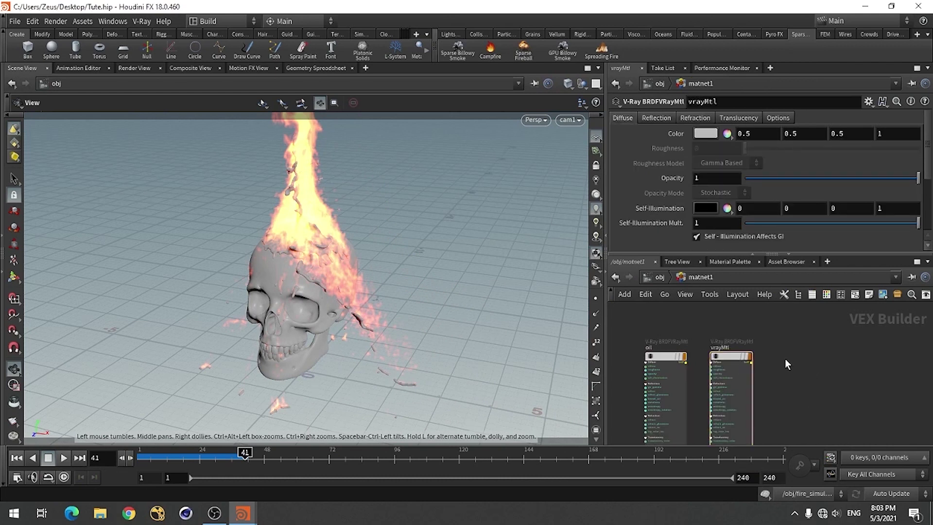
# Add a V-Ray VolumeGrid Shader beside the two V-Ray materials and return to the object level.
pyautogui.press('Tab')
pyautogui.scroll(-2, 824, 442)
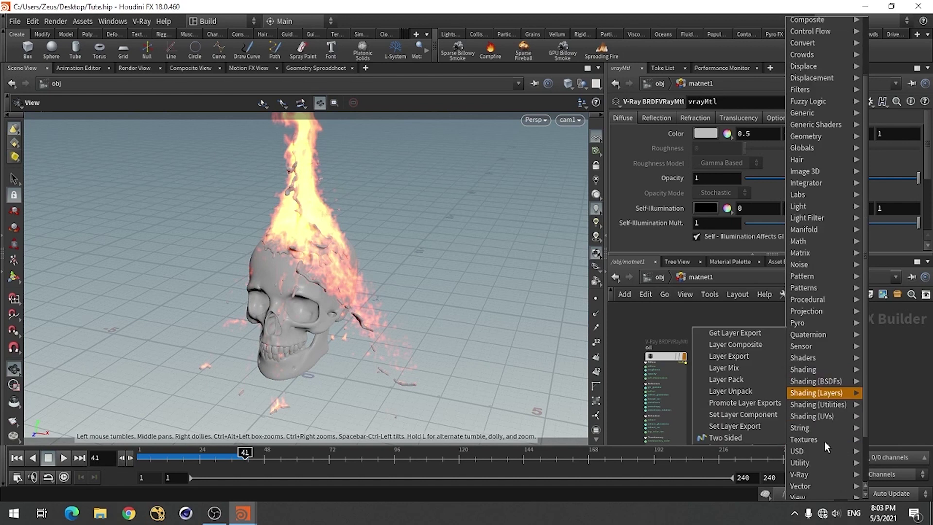
pyautogui.moveTo(760, 471)
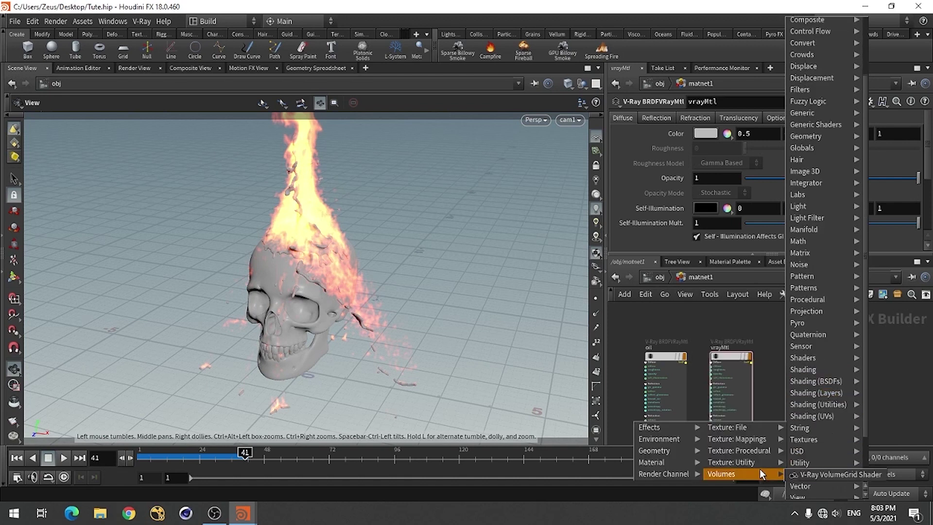
pyautogui.click(821, 473)
pyautogui.click(801, 356)
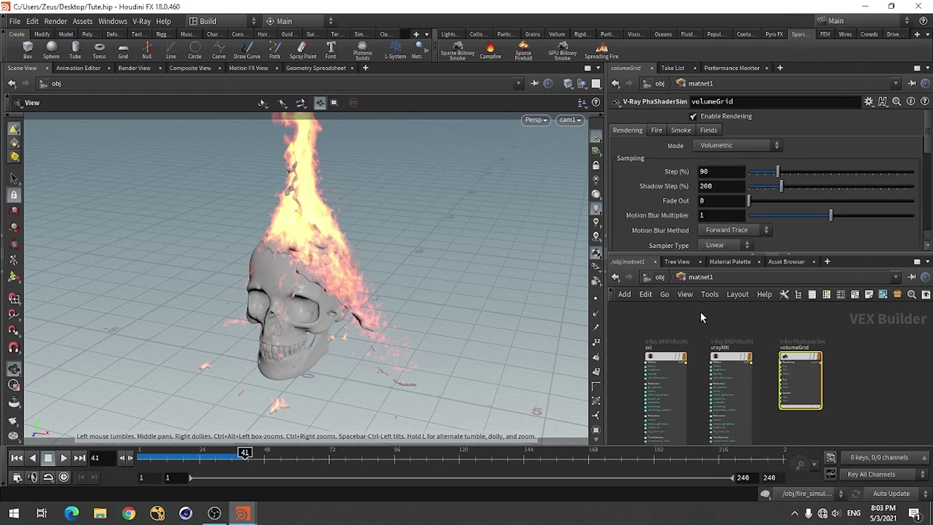
pyautogui.click(660, 278)
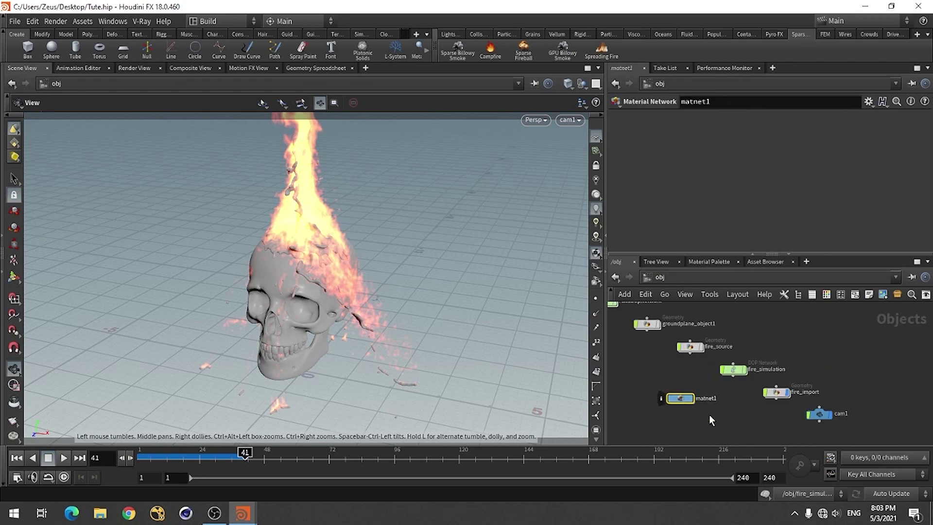
# Assign the volumeGrid shader from matnet1 as the render material of the fire_import object.
pyautogui.click(776, 392)
pyautogui.click(662, 117)
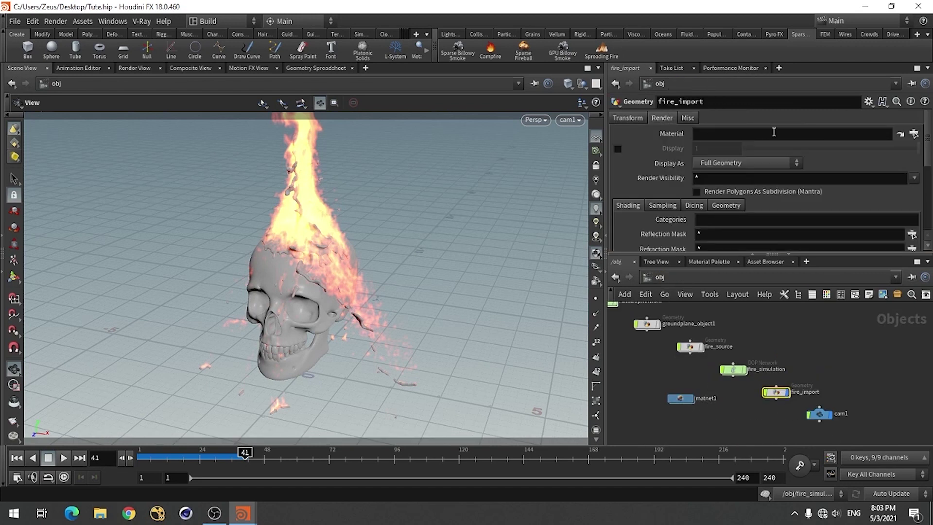
pyautogui.click(914, 133)
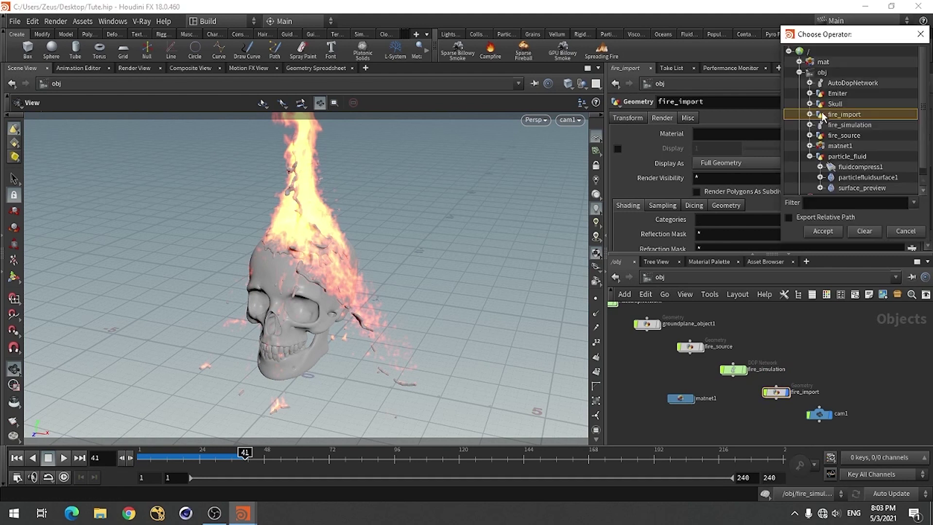
pyautogui.click(810, 145)
pyautogui.doubleClick(856, 168)
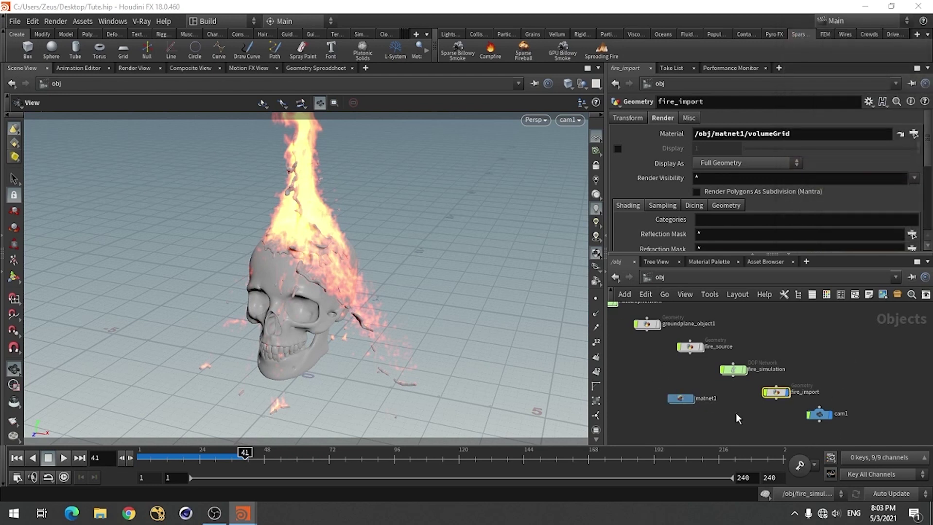
# Assign the oil material from matnet1 as the render material of the particle_fluid object.
pyautogui.scroll(-3, 809, 418)
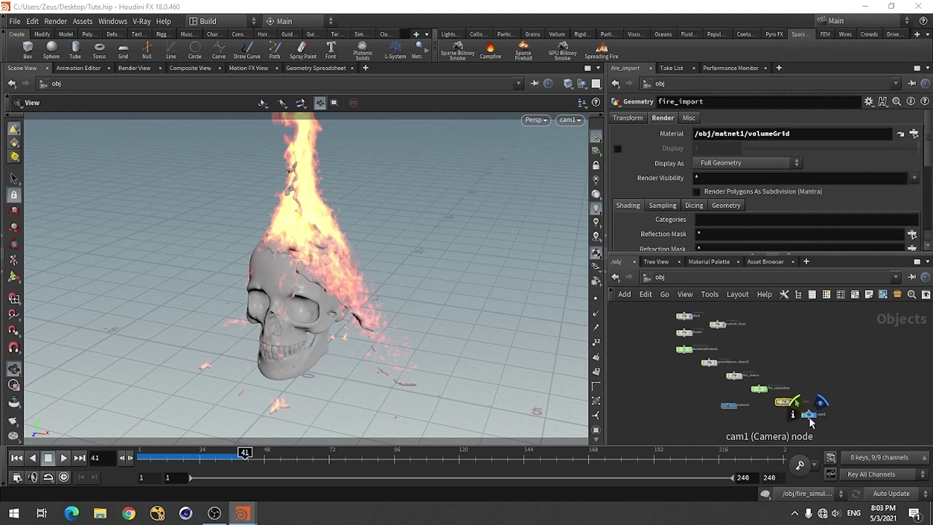
pyautogui.click(721, 326)
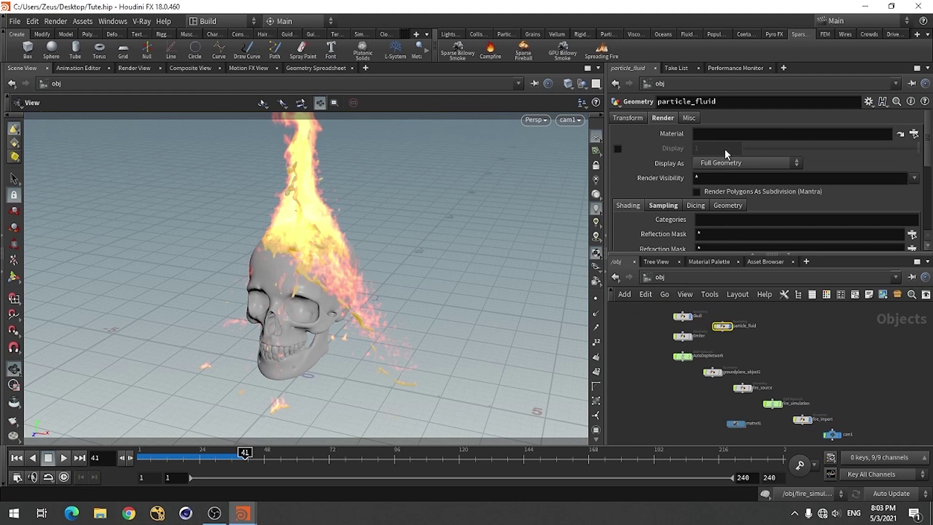
pyautogui.click(900, 134)
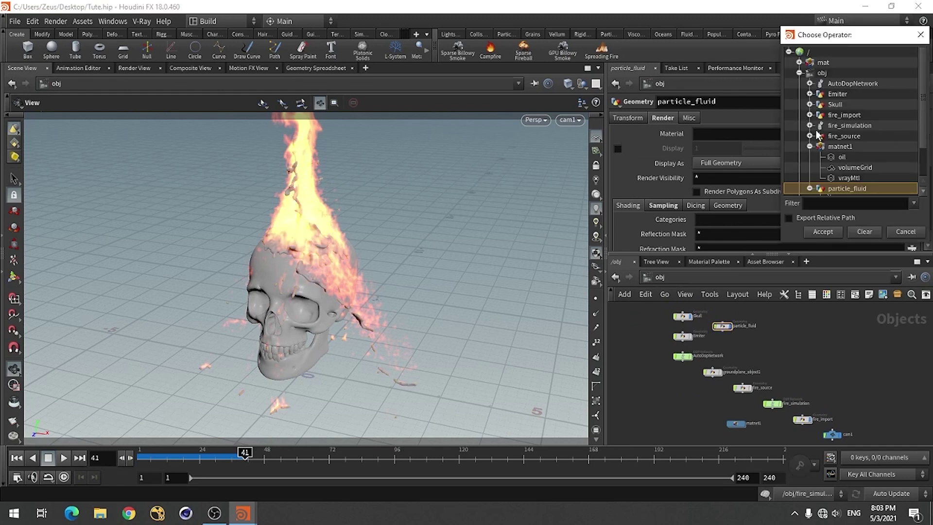
pyautogui.doubleClick(841, 158)
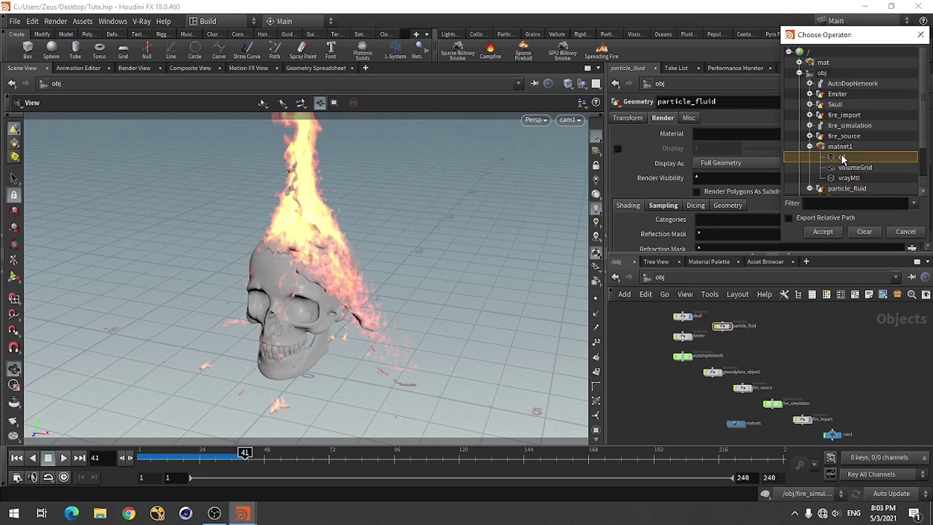
# Assign the vrayMtl material from matnet1 as the render material of the Skull object.
pyautogui.click(684, 317)
pyautogui.click(662, 118)
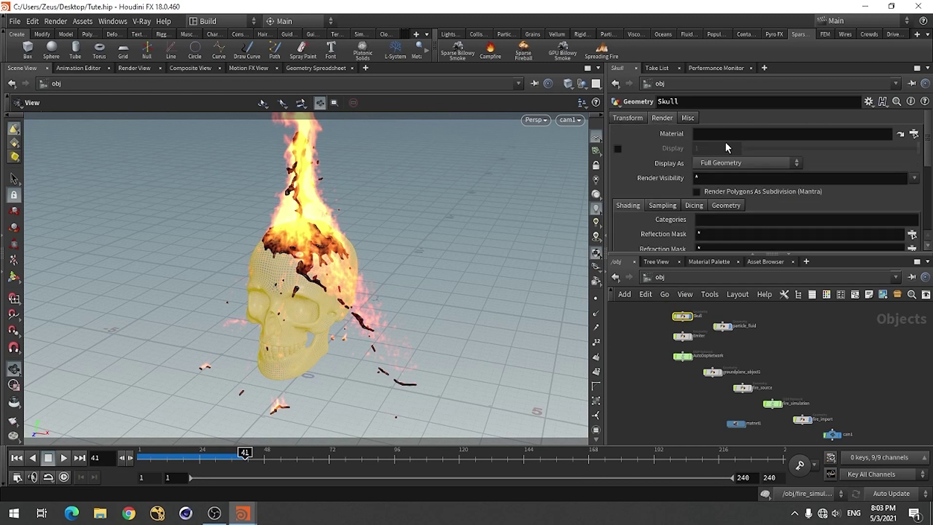
pyautogui.click(900, 134)
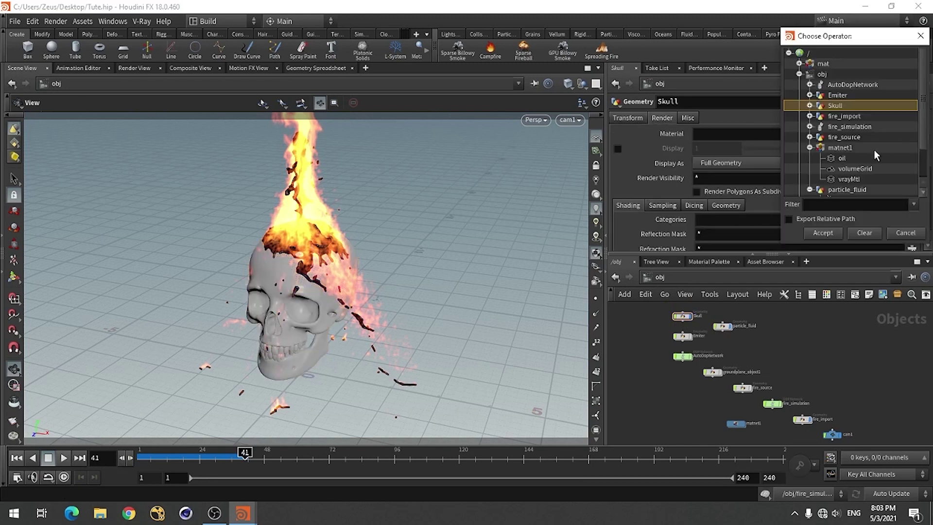
pyautogui.doubleClick(846, 179)
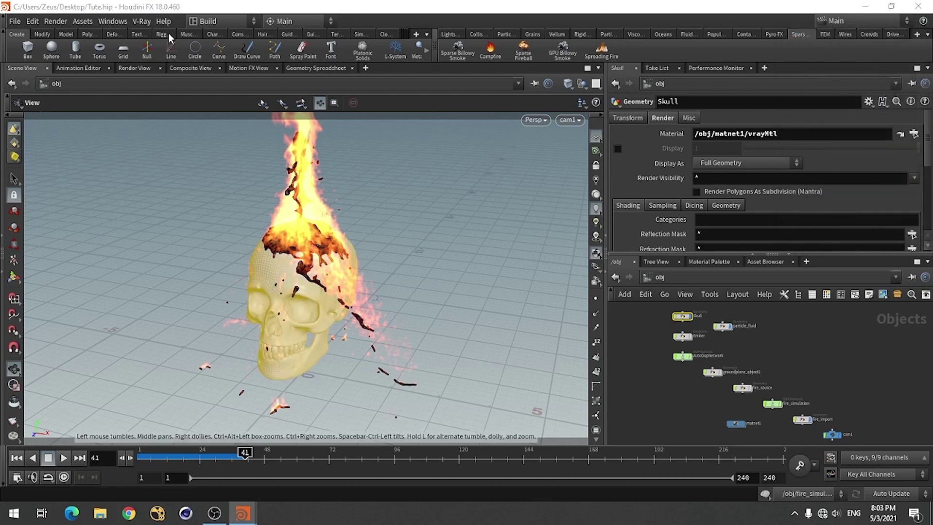
# Render a test image of the current frame in the V-Ray frame buffer, then minimize the buffer window.
pyautogui.click(141, 21)
pyautogui.click(152, 69)
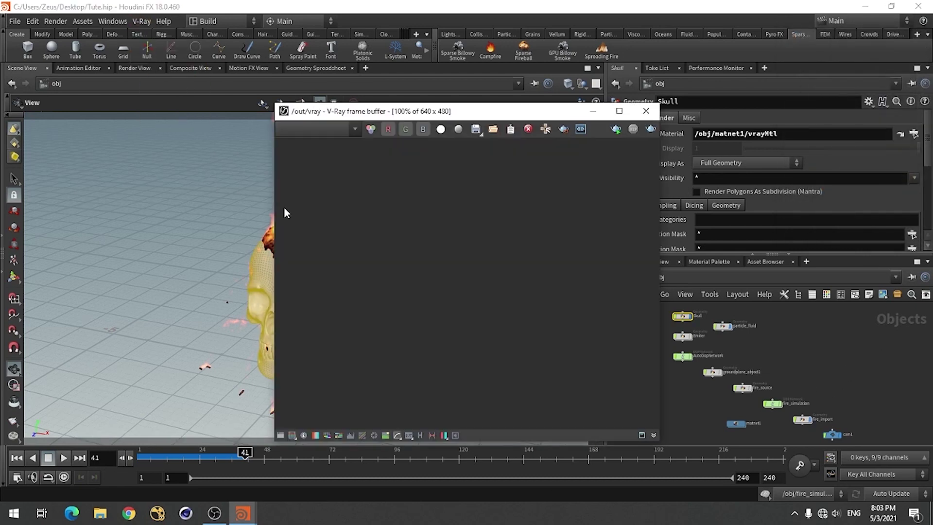
pyautogui.moveTo(480, 112); pyautogui.dragTo(228, 71)
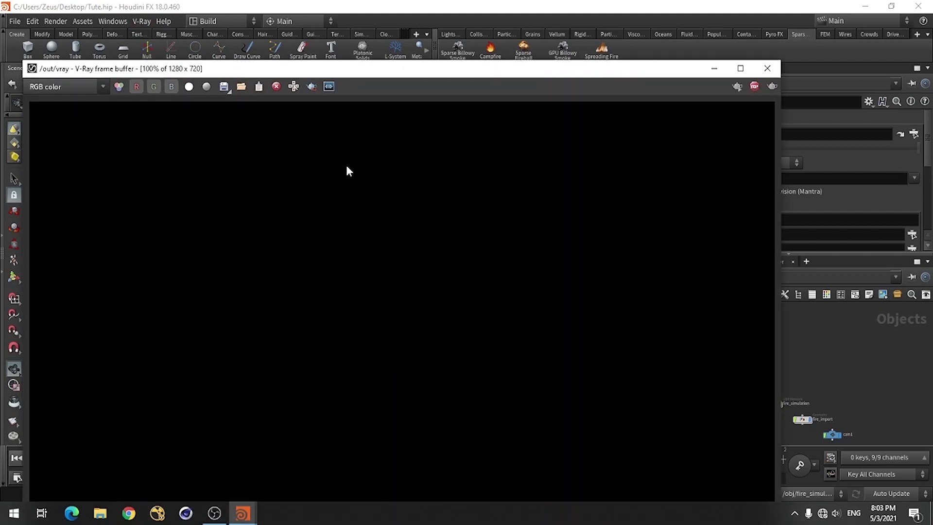
pyautogui.moveTo(452, 71); pyautogui.dragTo(425, 16)
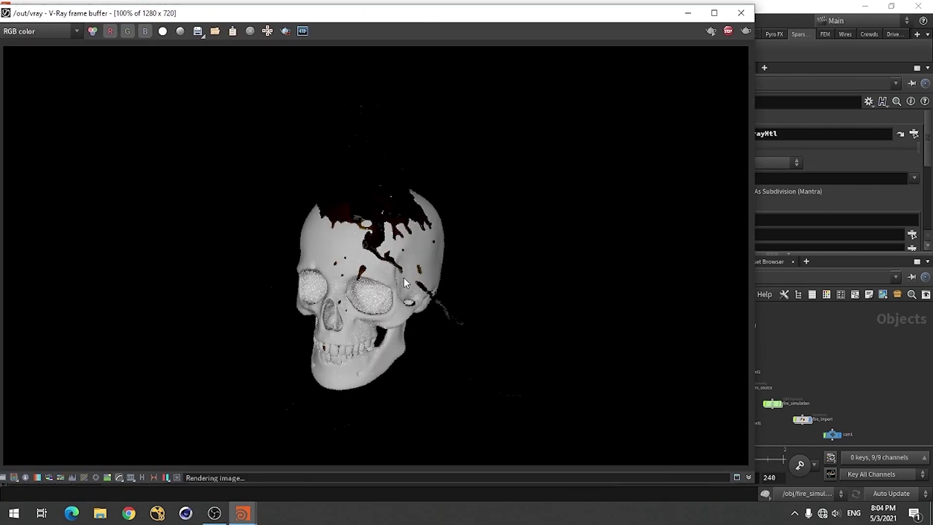
pyautogui.moveTo(651, 22); pyautogui.dragTo(494, 65)
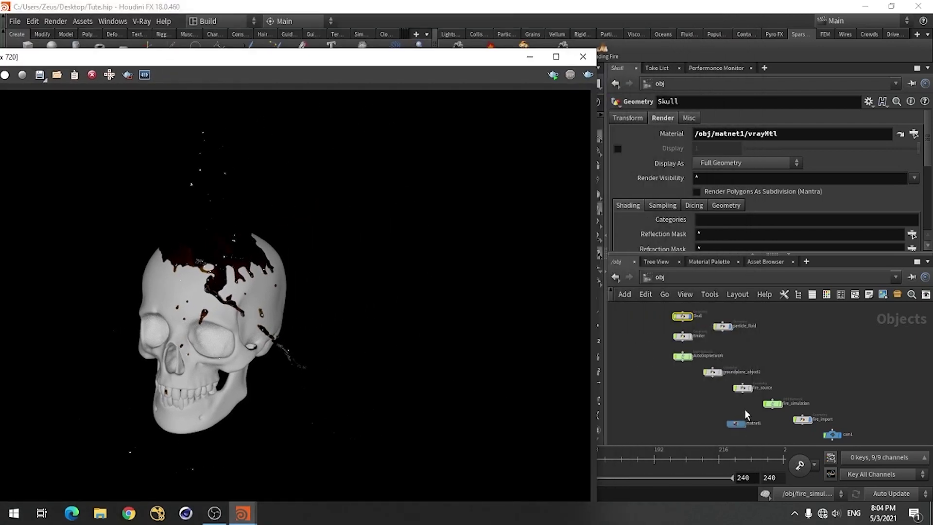
pyautogui.click(530, 57)
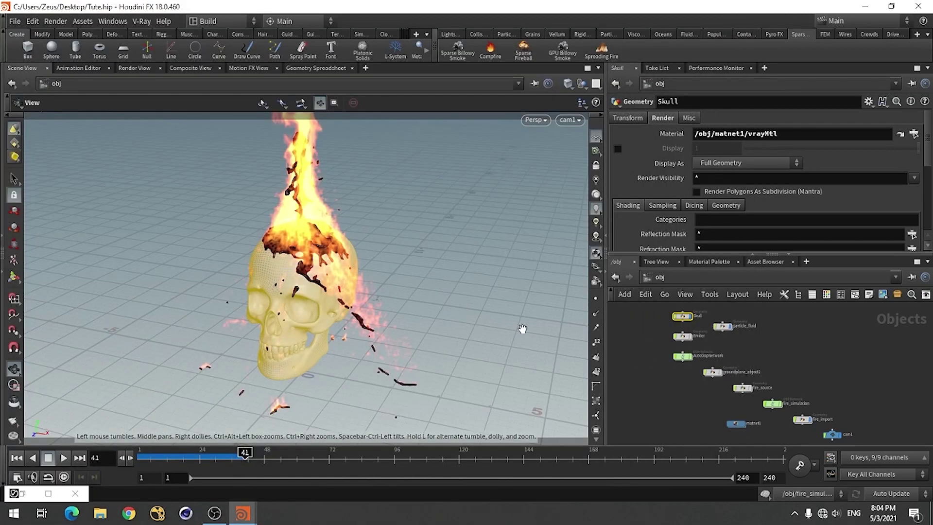
# Inspect the node info of post_process inside fire_import for the names of its volume fields.
pyautogui.scroll(2, 800, 421)
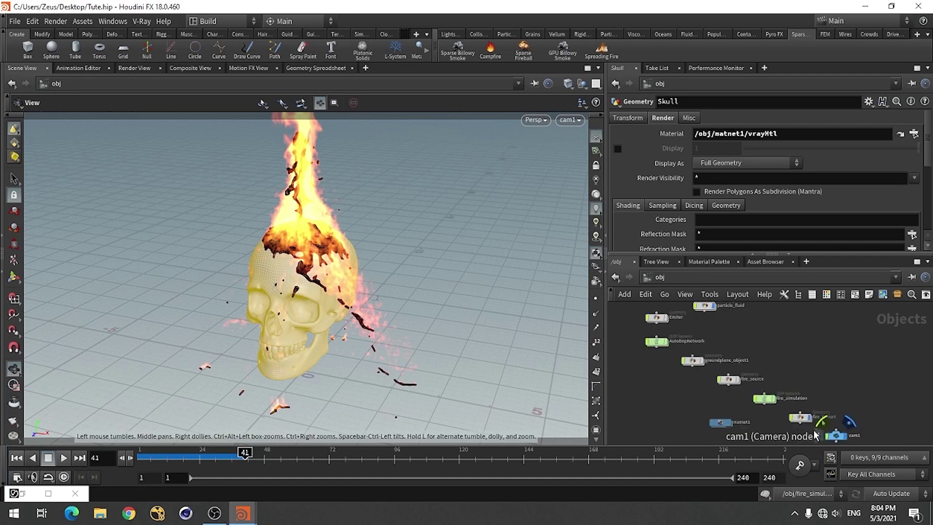
pyautogui.doubleClick(801, 418)
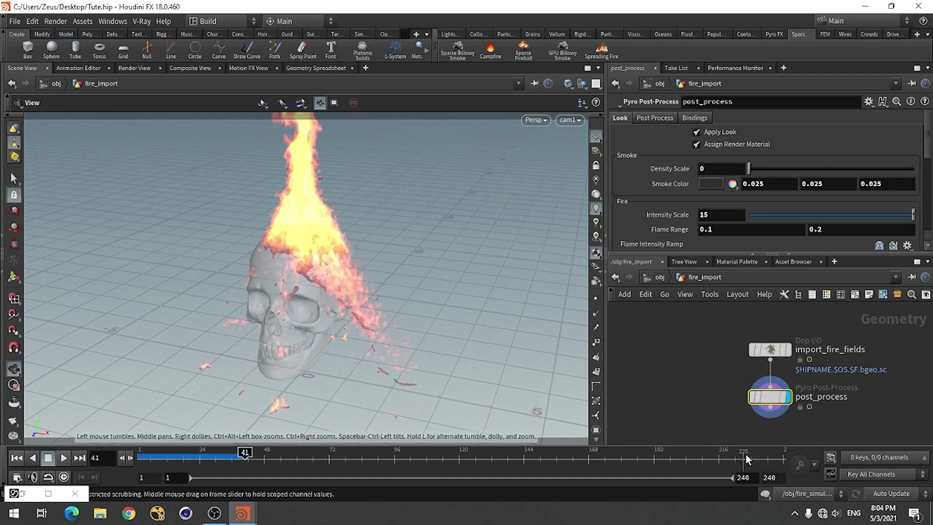
pyautogui.click(769, 388)
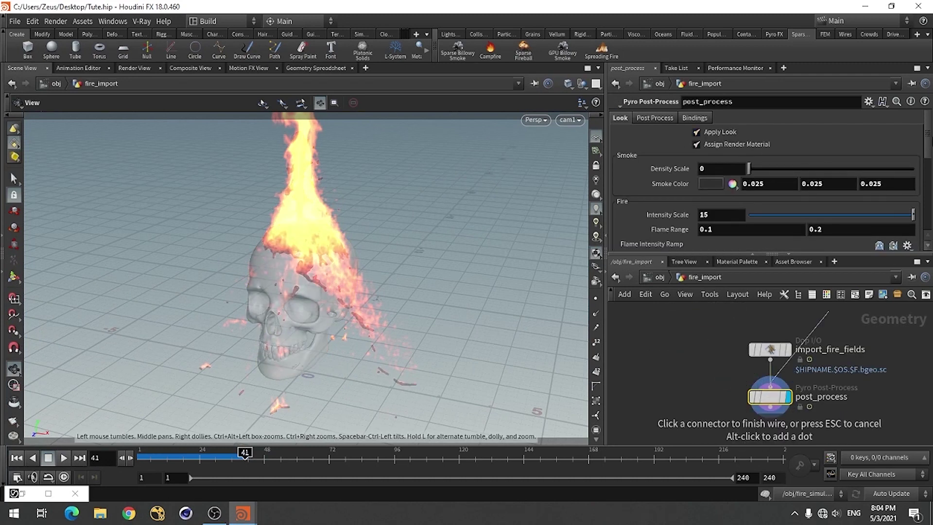
pyautogui.moveTo(927, 135)
pyautogui.mouseDown()
pyautogui.moveTo(928, 200)
pyautogui.moveTo(928, 146)
pyautogui.mouseUp()
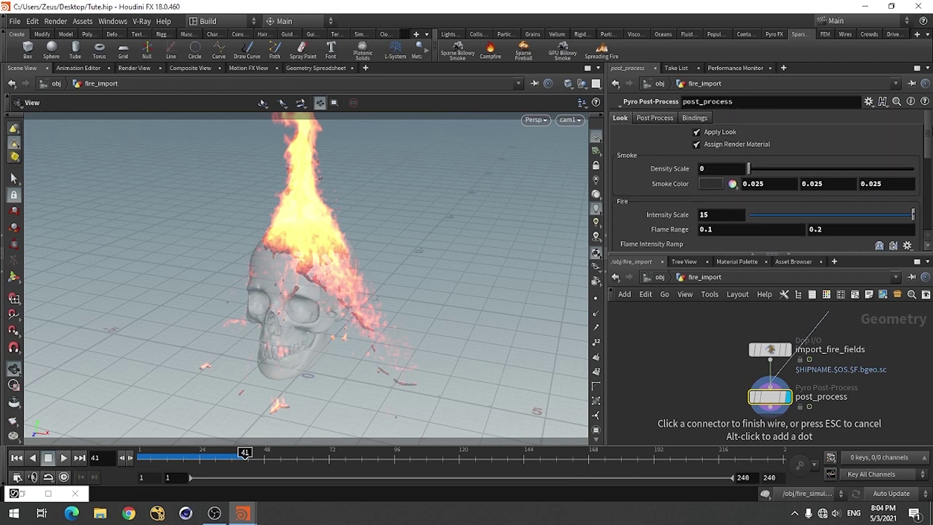
pyautogui.click(653, 119)
pyautogui.click(620, 120)
pyautogui.click(632, 369)
pyautogui.click(770, 360)
pyautogui.click(773, 408)
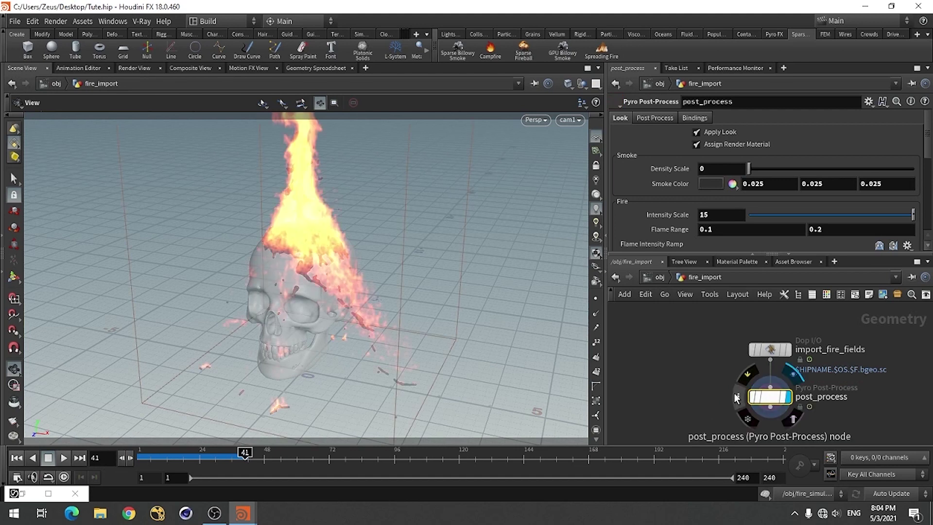
pyautogui.click(736, 397)
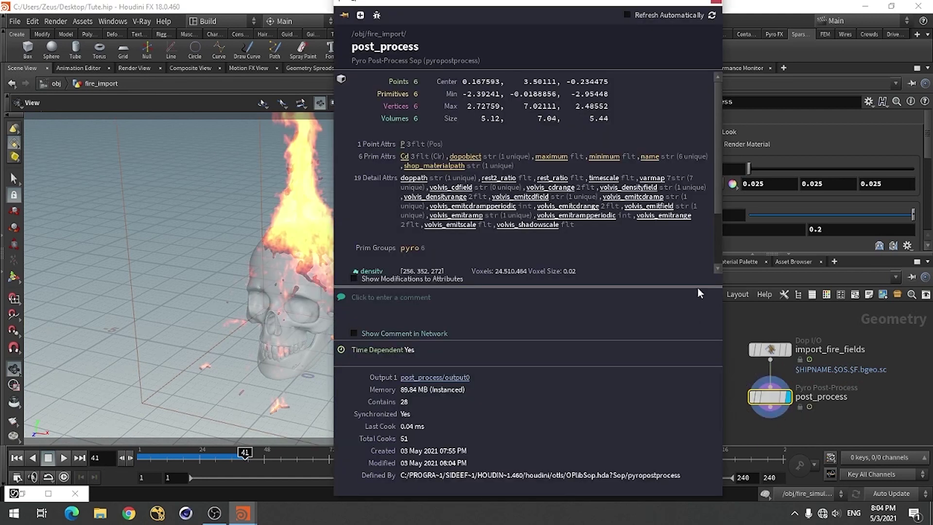
pyautogui.moveTo(718, 215); pyautogui.dragTo(724, 271)
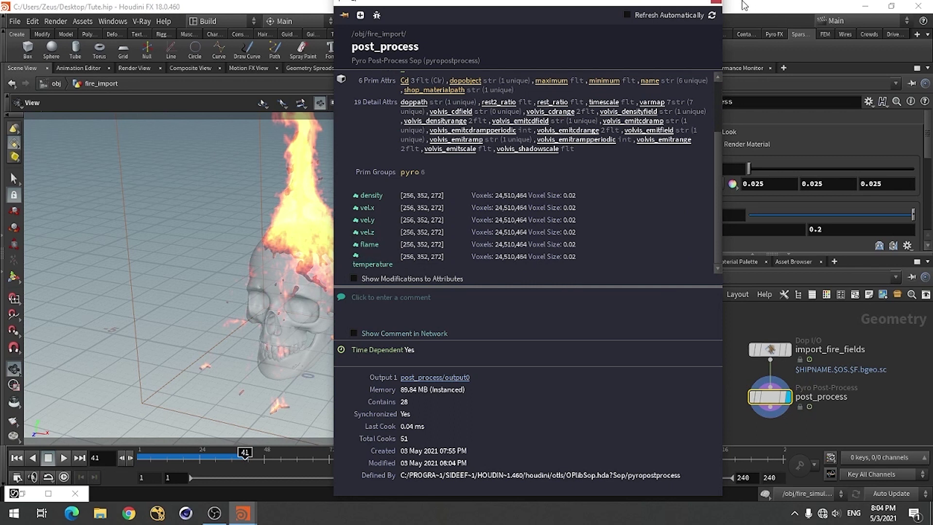
pyautogui.click(719, 3)
# Set the fire Color/Intensity field of the volumeGrid shader in matnet1 to flame.
pyautogui.click(663, 281)
pyautogui.doubleClick(724, 423)
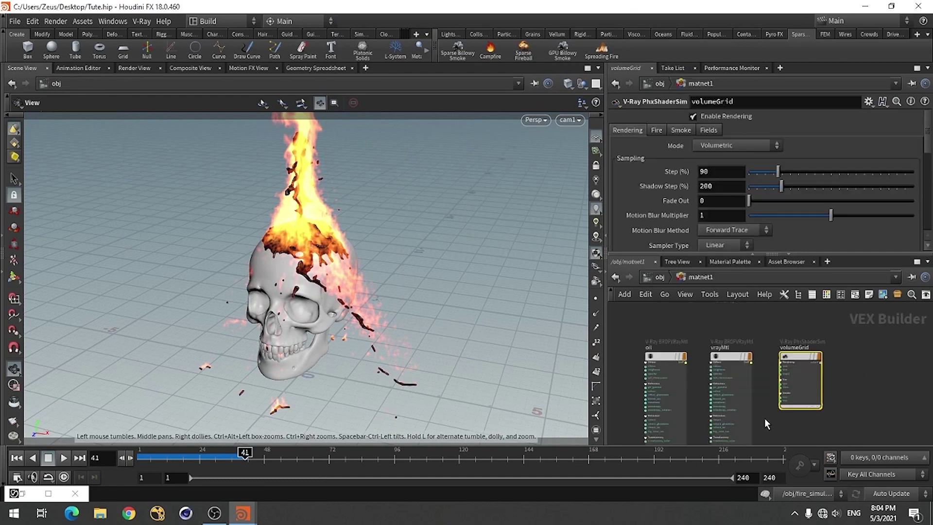
pyautogui.click(657, 131)
pyautogui.click(707, 130)
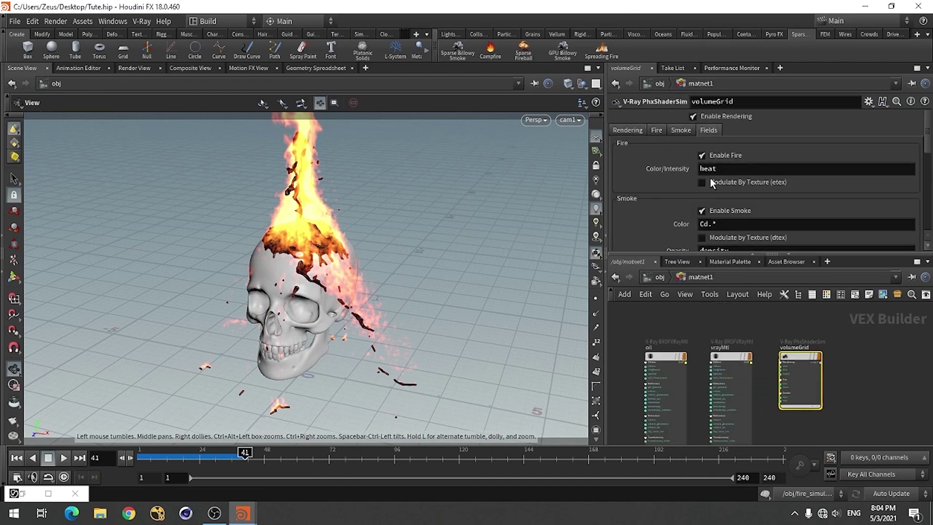
pyautogui.doubleClick(730, 170)
pyautogui.write('flame')
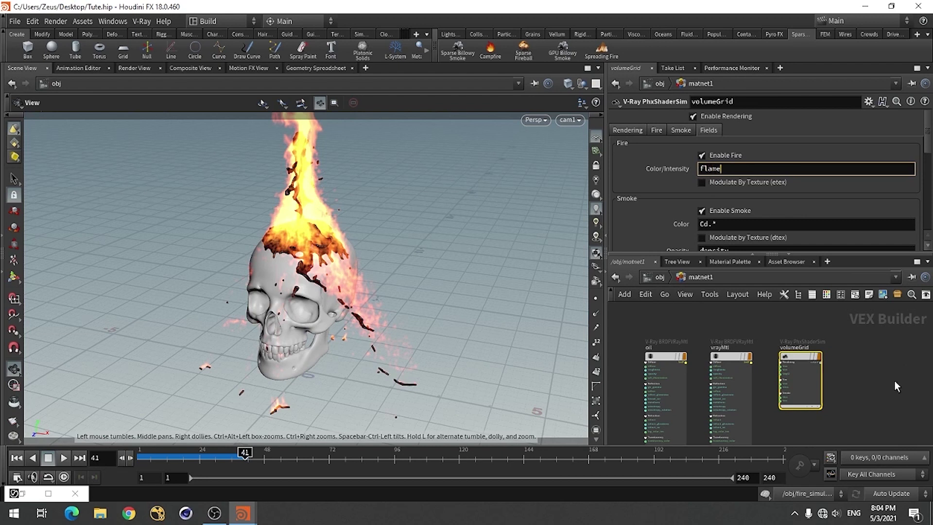
pyautogui.click(853, 369)
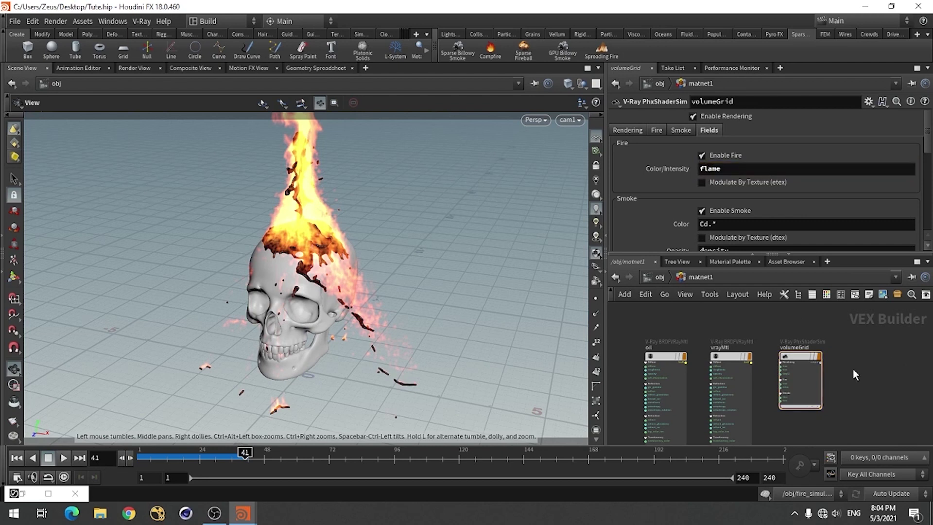
# Restore the V-Ray frame buffer and re-render the frame to check the fire.
pyautogui.click(22, 495)
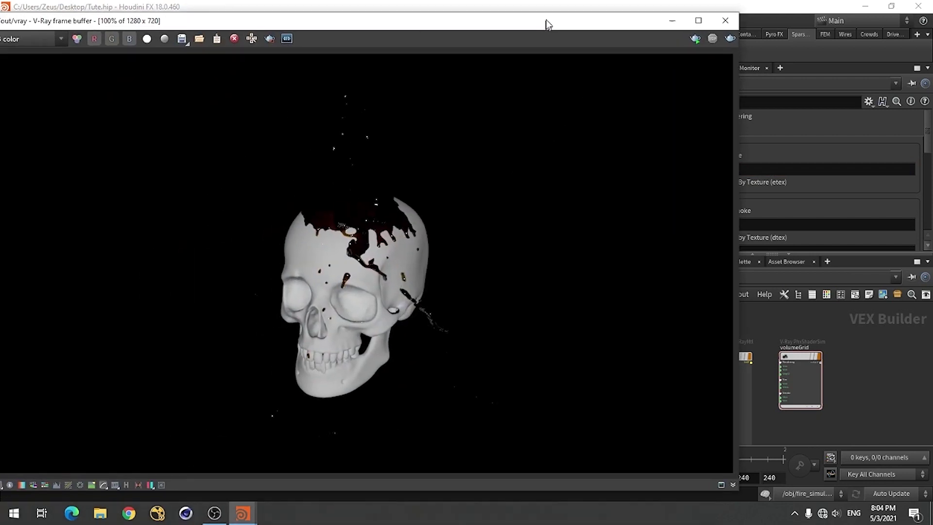
pyautogui.click(764, 39)
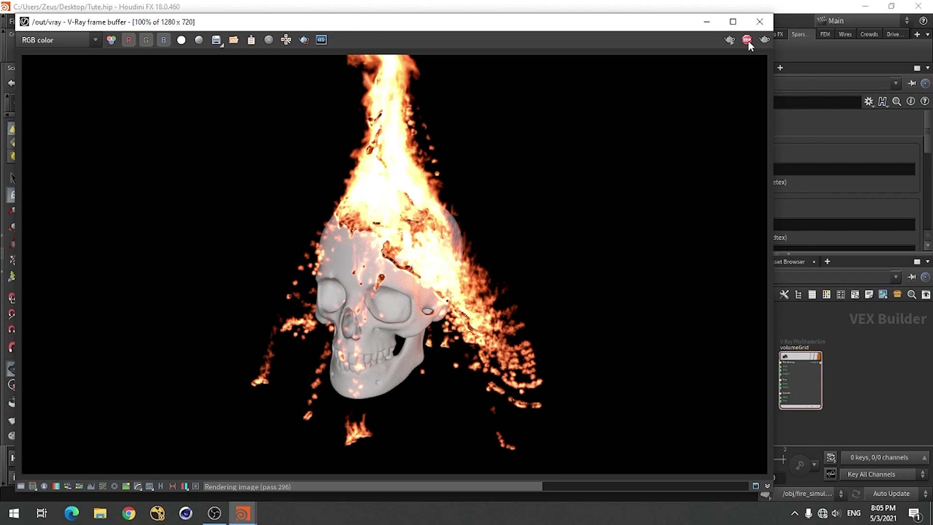
pyautogui.moveTo(274, 27); pyautogui.dragTo(307, 173)
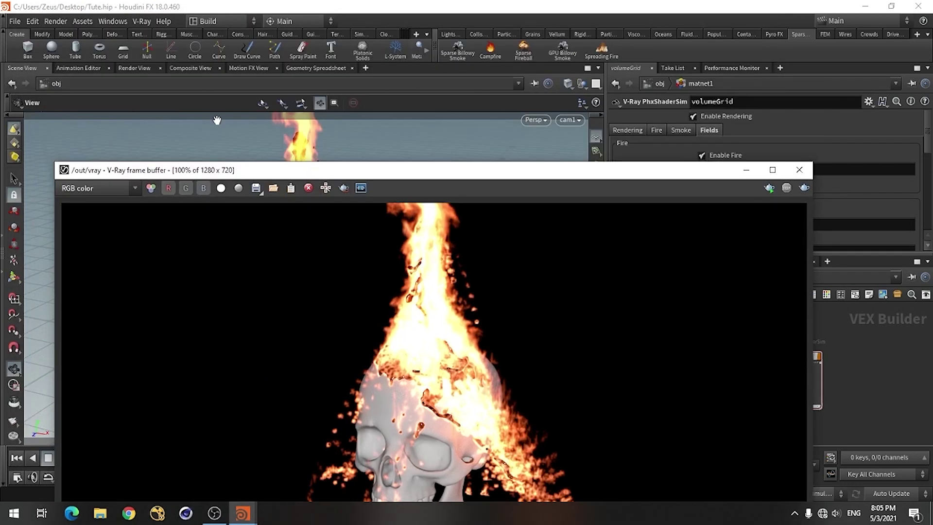
# Turn off Default Lights in the V-Ray renderer's light options and render the frame again.
pyautogui.click(140, 22)
pyautogui.click(159, 68)
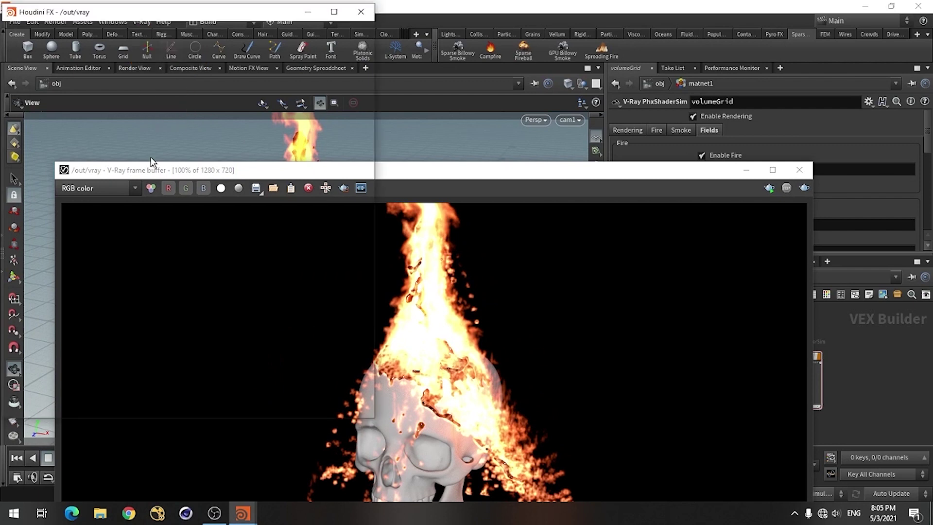
pyautogui.click(81, 162)
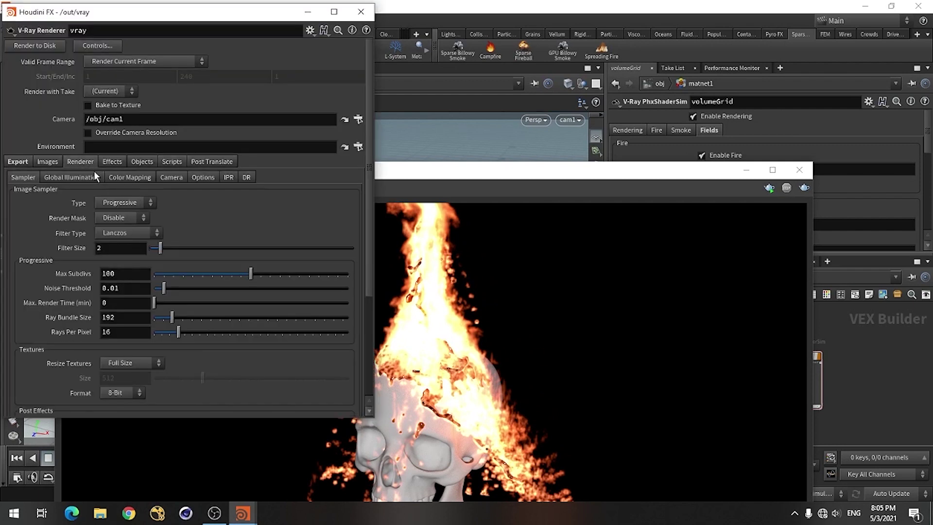
pyautogui.click(204, 178)
pyautogui.click(59, 192)
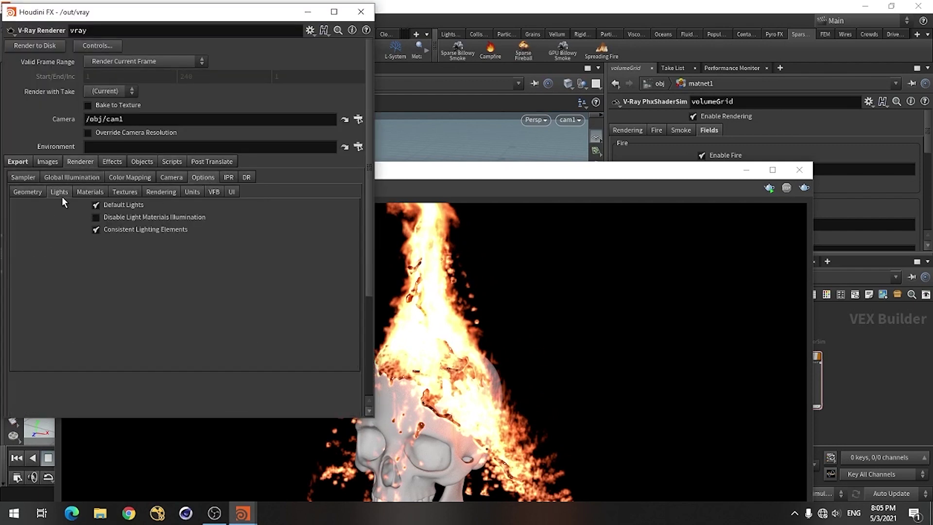
pyautogui.click(361, 12)
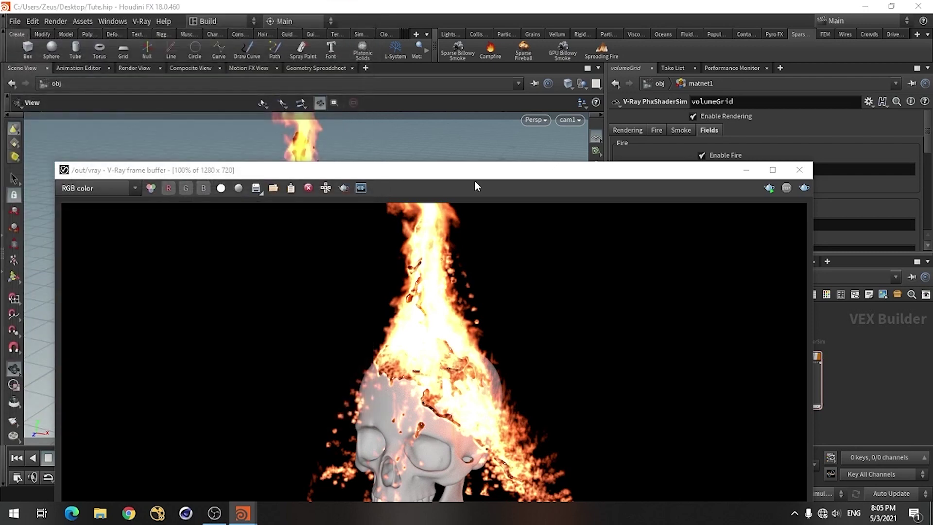
pyautogui.moveTo(462, 173); pyautogui.dragTo(430, 30)
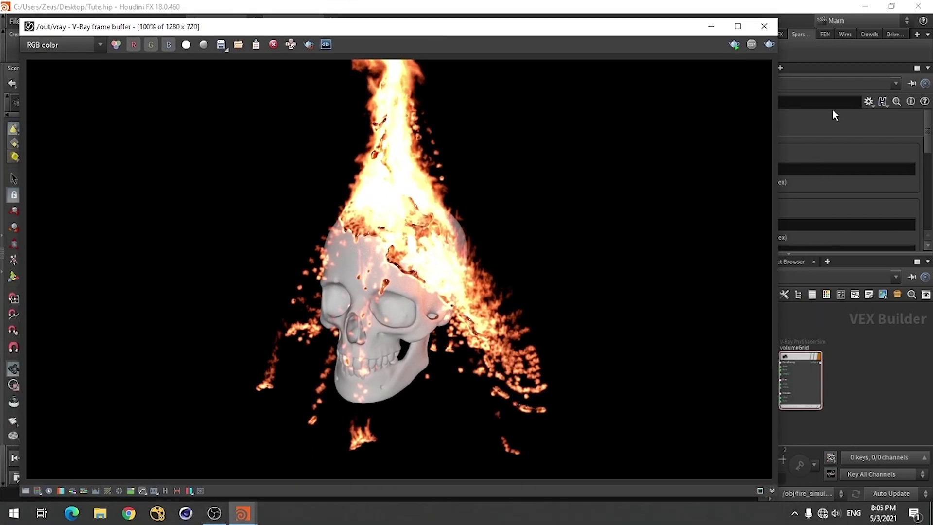
pyautogui.click(768, 45)
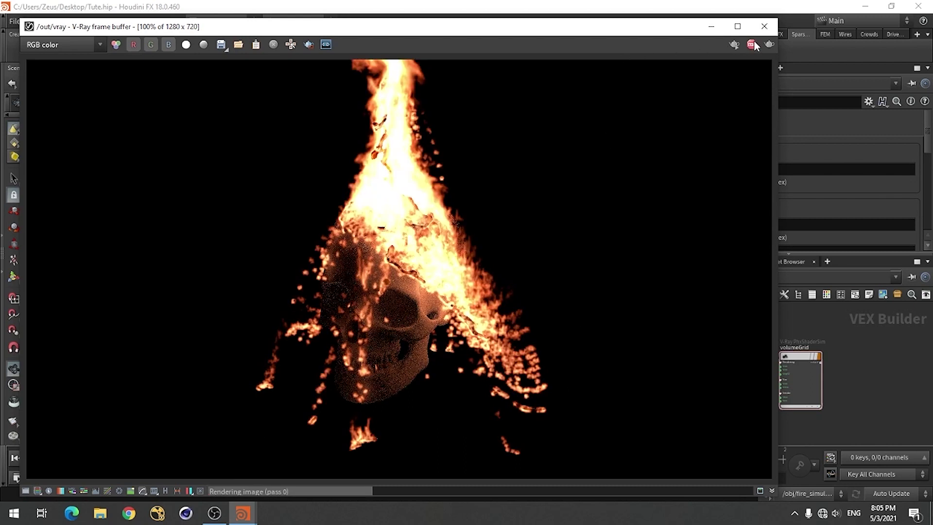
# Open the Fire Luminance ramp of the volumeGrid shader and set its end color key to white.
pyautogui.moveTo(679, 32); pyautogui.dragTo(421, 35)
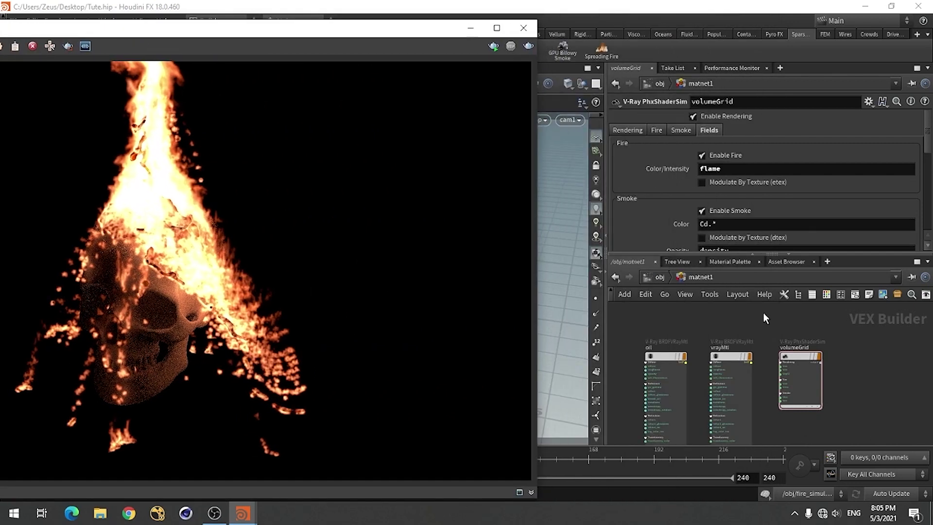
pyautogui.click(658, 130)
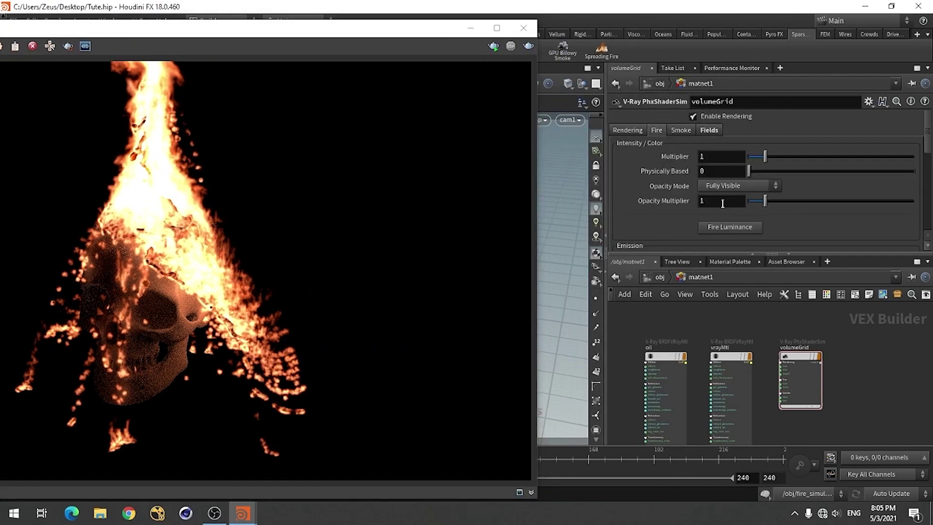
pyautogui.click(728, 228)
pyautogui.moveTo(174, 133); pyautogui.dragTo(508, 195)
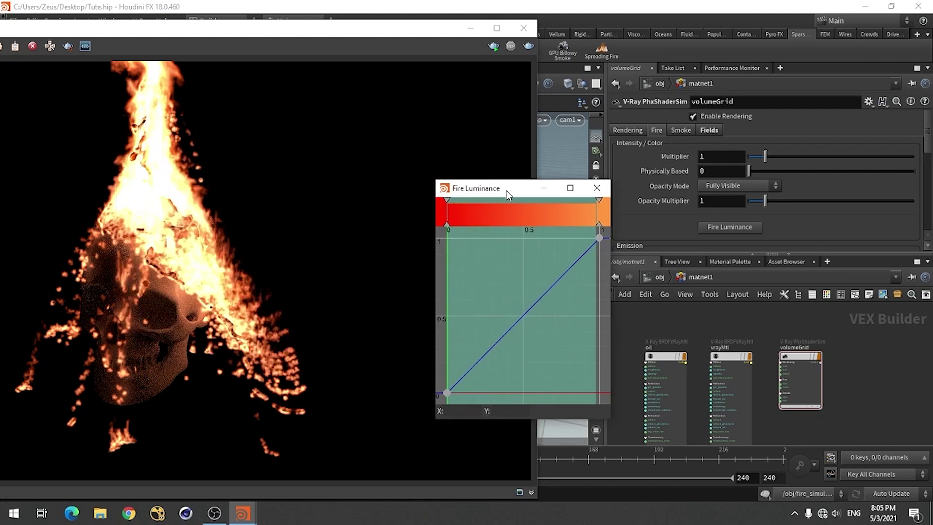
pyautogui.doubleClick(599, 201)
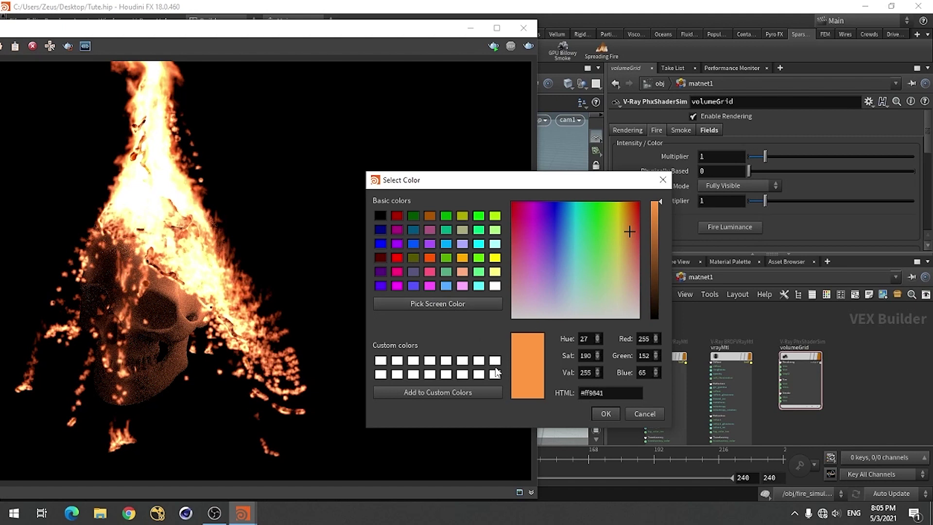
pyautogui.moveTo(628, 227); pyautogui.dragTo(632, 328)
pyautogui.click(608, 413)
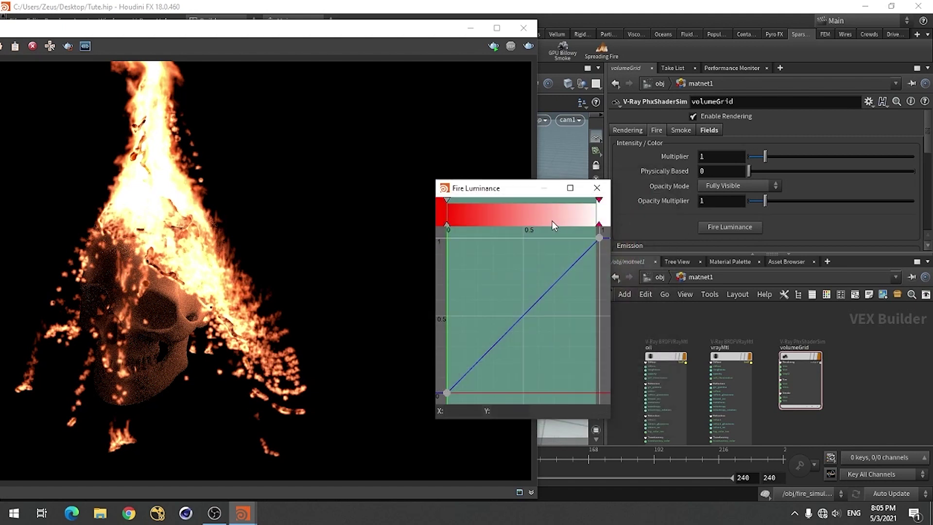
# Add a cyan (#00ffff) color key at about 0.8 on the Fire Luminance ramp.
pyautogui.doubleClick(569, 214)
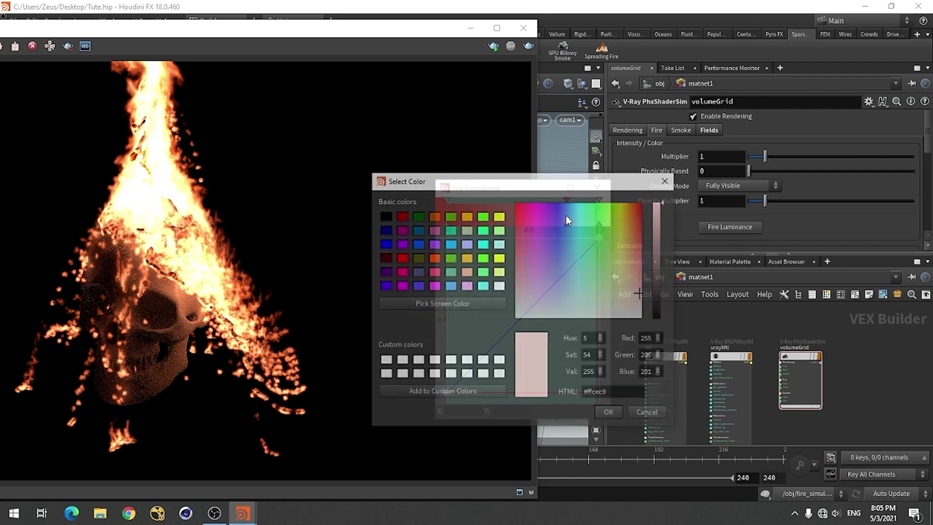
pyautogui.click(483, 245)
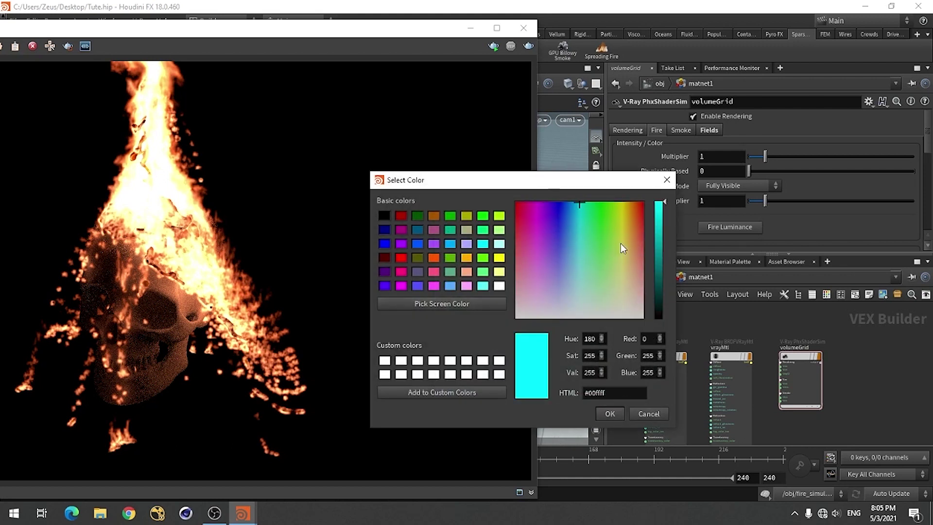
pyautogui.click(610, 414)
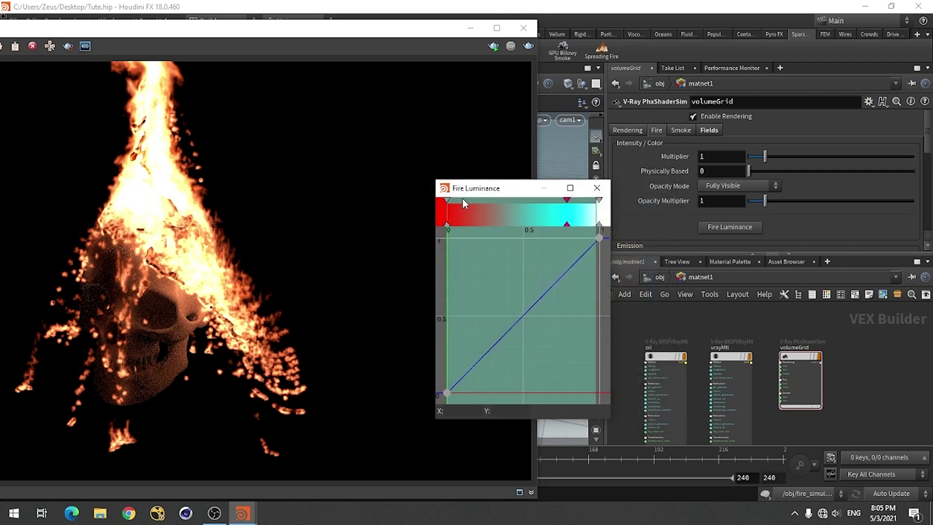
# Set the starting color key of the Fire Luminance ramp to purple (#aa55ff) and close the ramp.
pyautogui.doubleClick(446, 198)
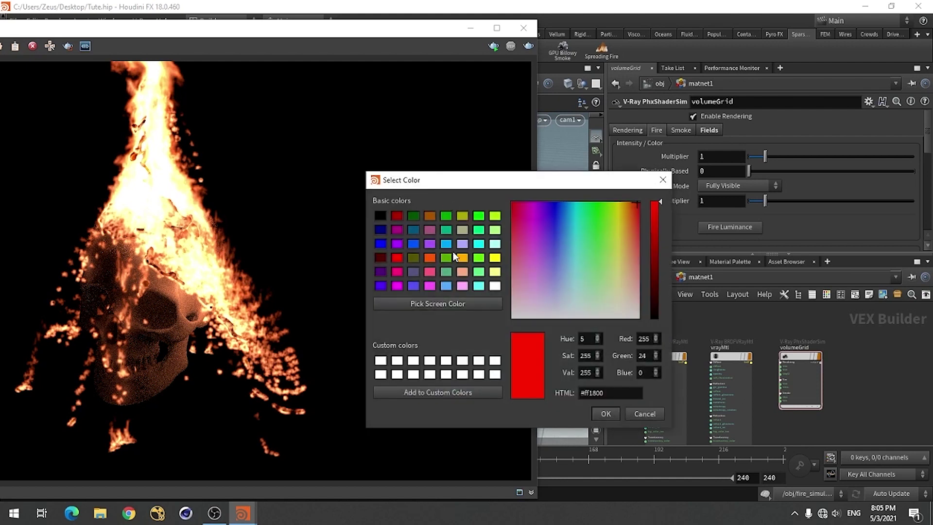
pyautogui.click(427, 244)
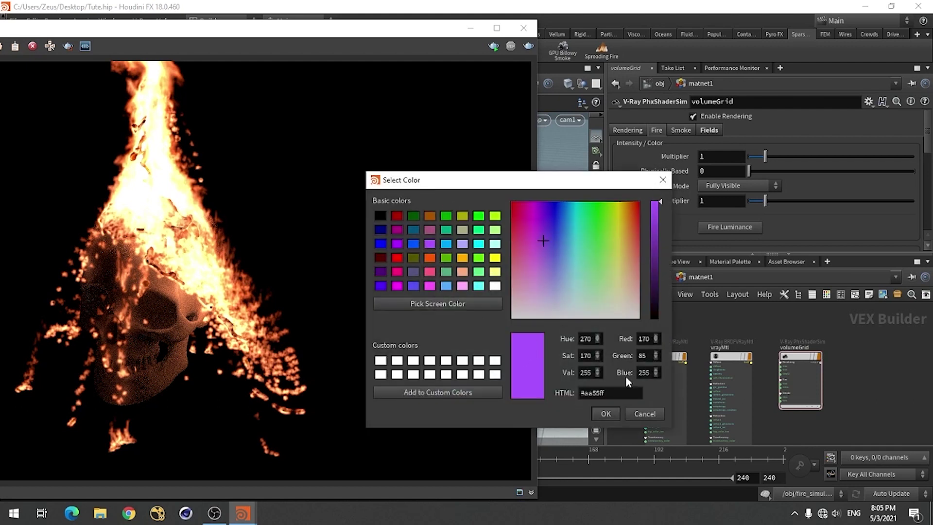
pyautogui.click(608, 416)
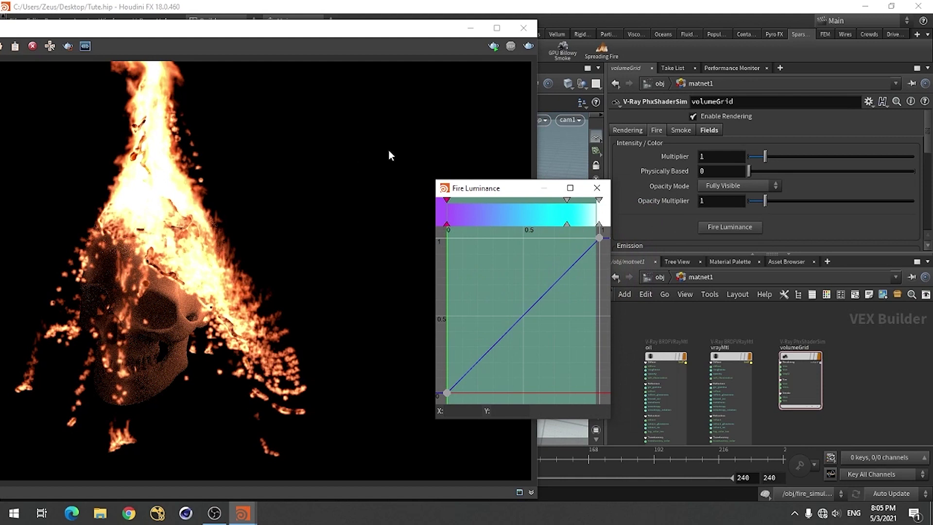
pyautogui.click(597, 189)
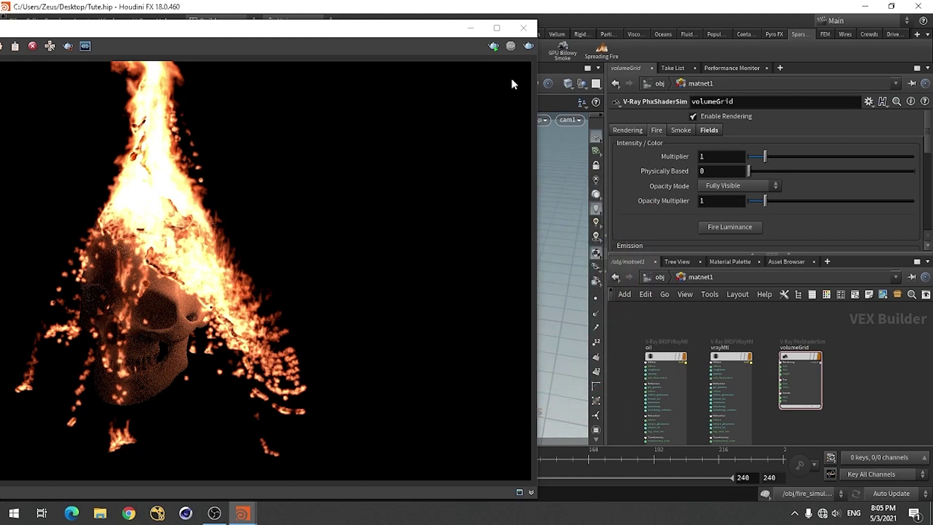
# Re-render the frame in the V-Ray frame buffer to check the recolored fire, and stop the render.
pyautogui.click(528, 47)
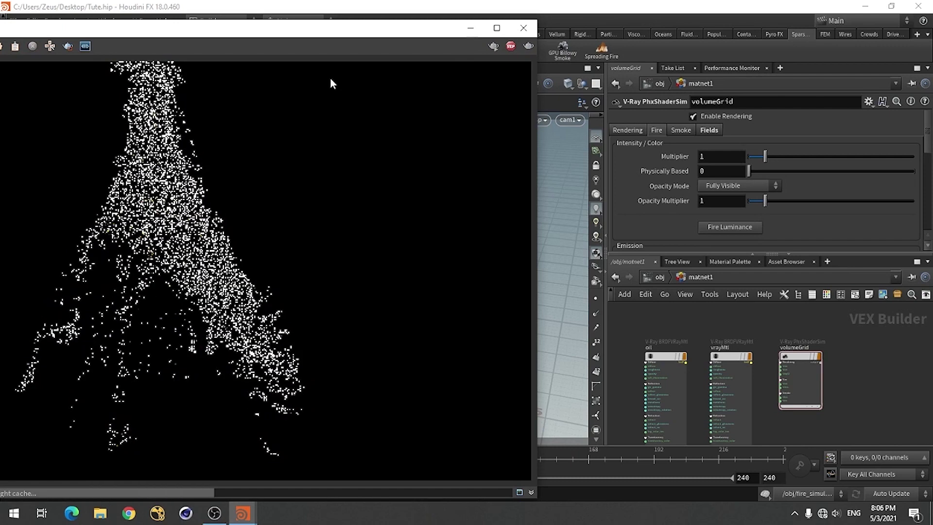
pyautogui.moveTo(306, 31); pyautogui.dragTo(332, 32)
pyautogui.moveTo(475, 39); pyautogui.dragTo(488, 34)
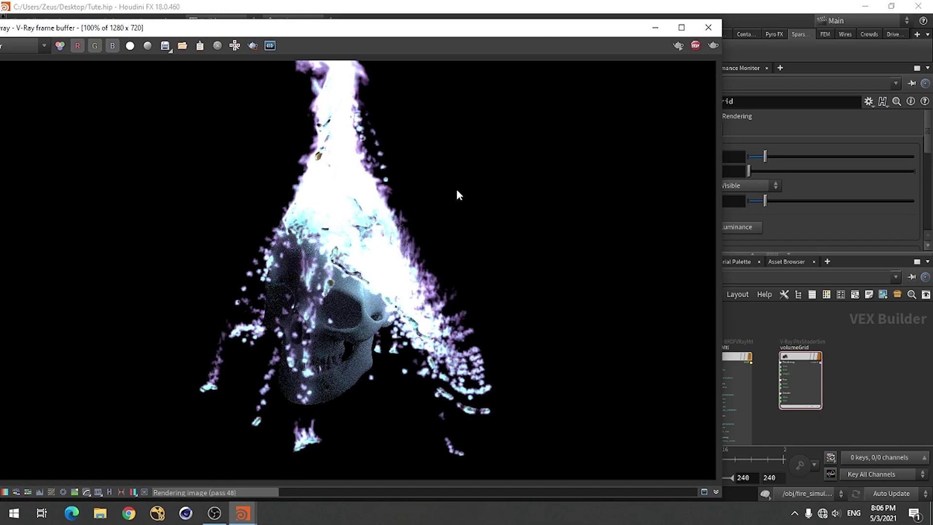
pyautogui.click(695, 45)
# Set the fire Intensity/Color Multiplier of the volumeGrid shader to 0.2.
pyautogui.moveTo(582, 33); pyautogui.dragTo(448, 35)
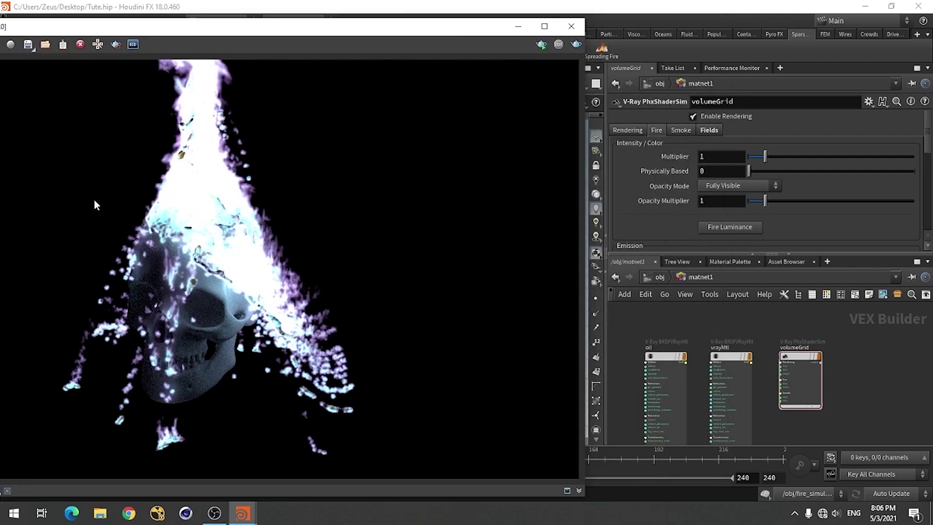
pyautogui.click(702, 156)
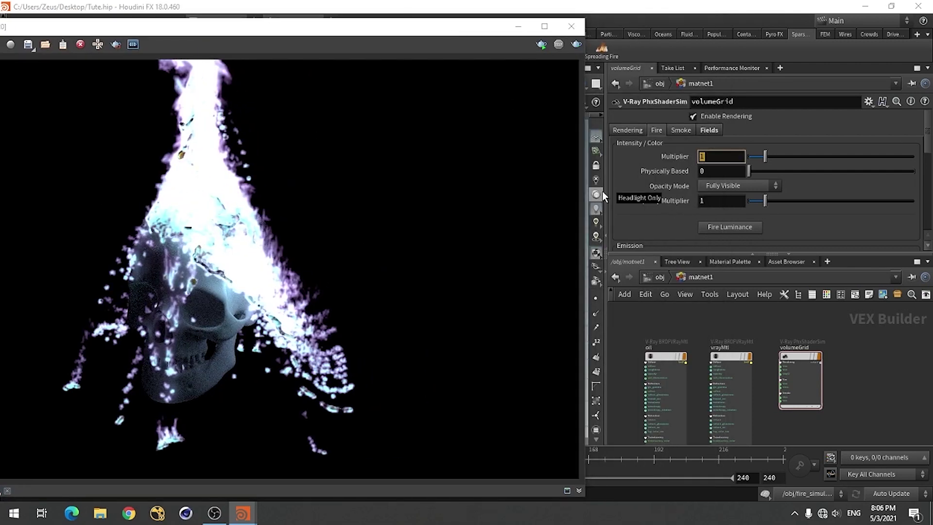
pyautogui.write('.2')
pyautogui.press('Return')
# Render the frame again with the reduced fire intensity and view the full frame buffer.
pyautogui.moveTo(402, 30); pyautogui.dragTo(631, 27)
pyautogui.click(810, 46)
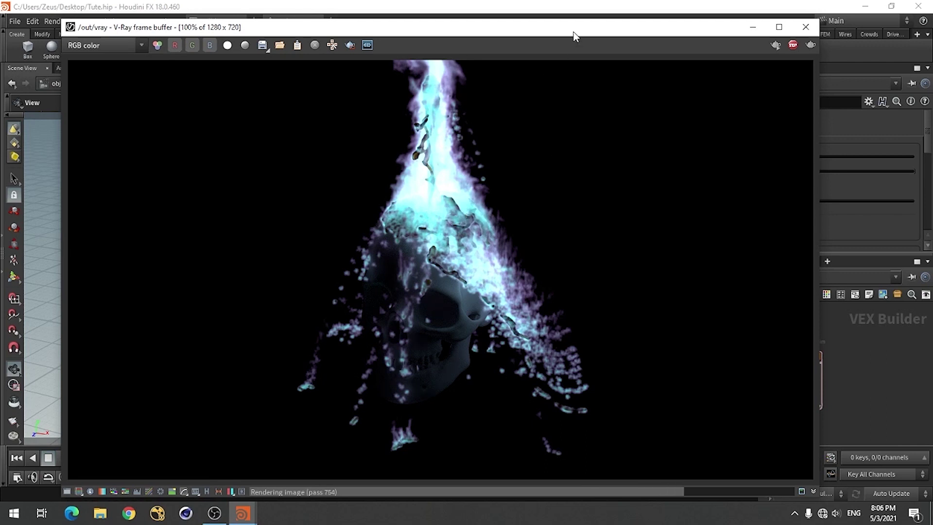
pyautogui.moveTo(574, 31); pyautogui.dragTo(587, 25)
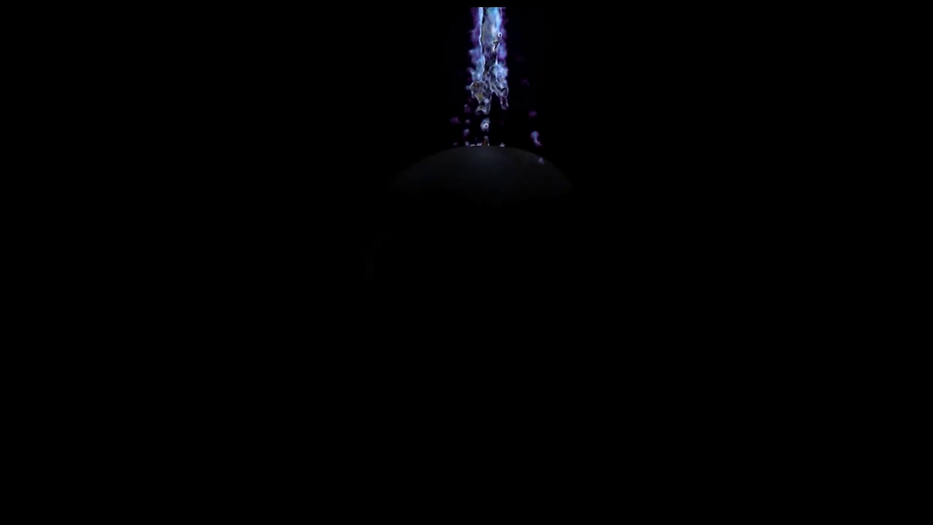